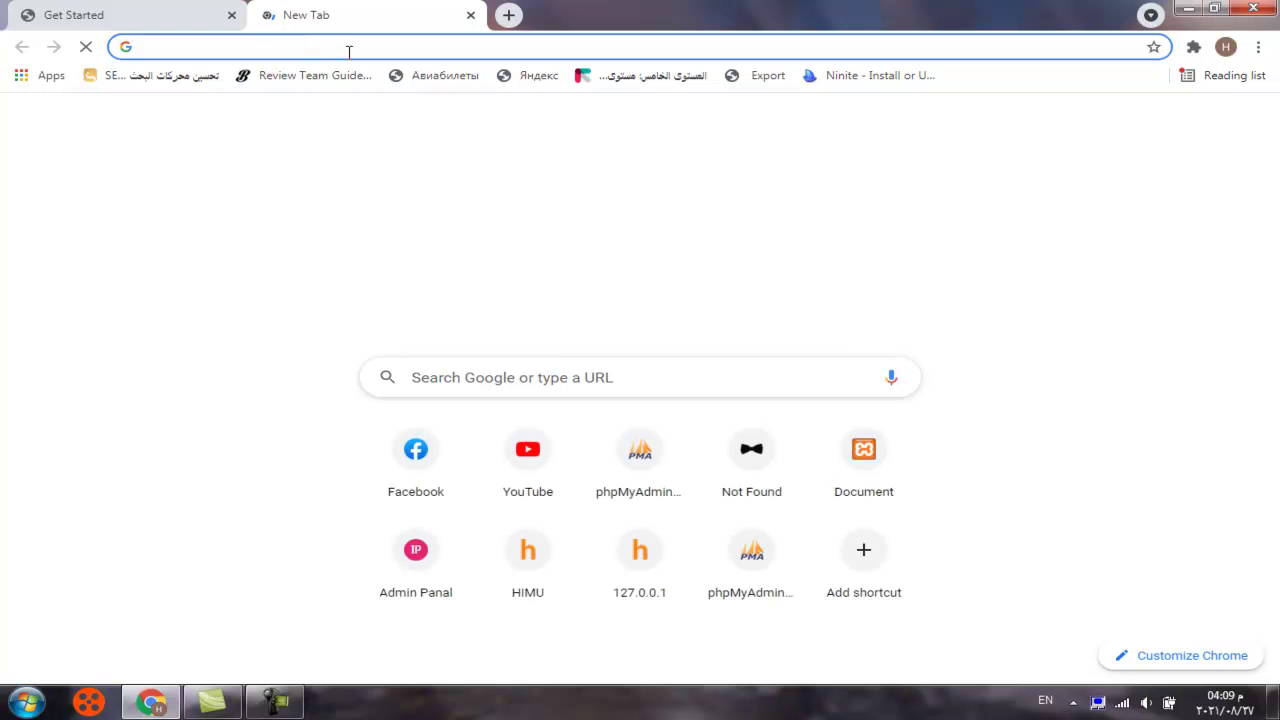
# Go to Gmail from the Google apps grid and open the 000webhost 'Please verify your email' message
pyautogui.click(350, 47)
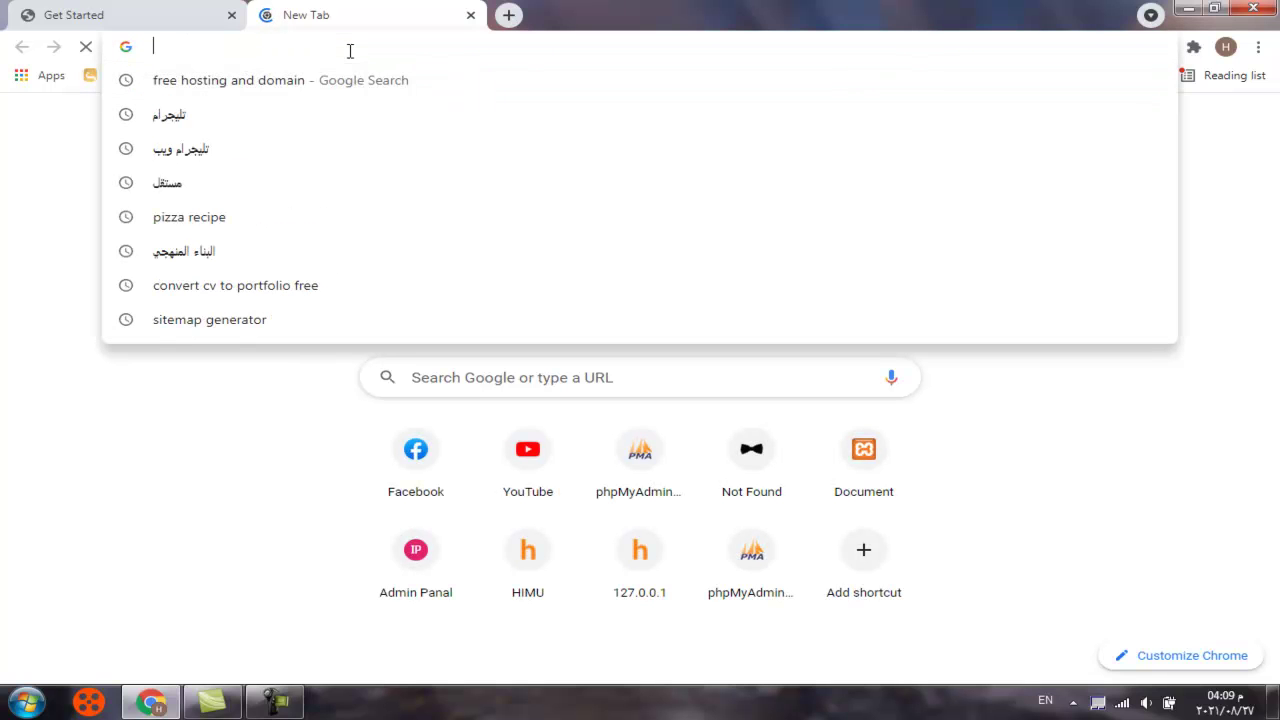
pyautogui.click(1250, 386)
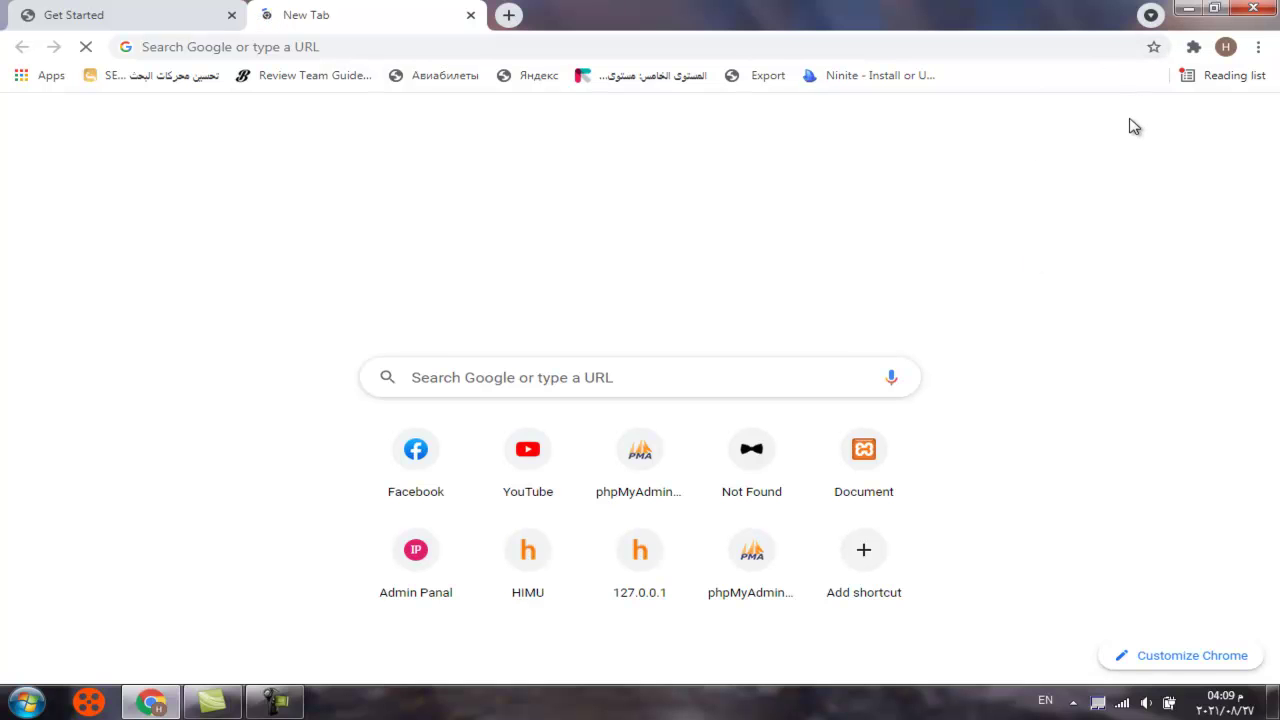
pyautogui.click(918, 42)
pyautogui.click(1205, 128)
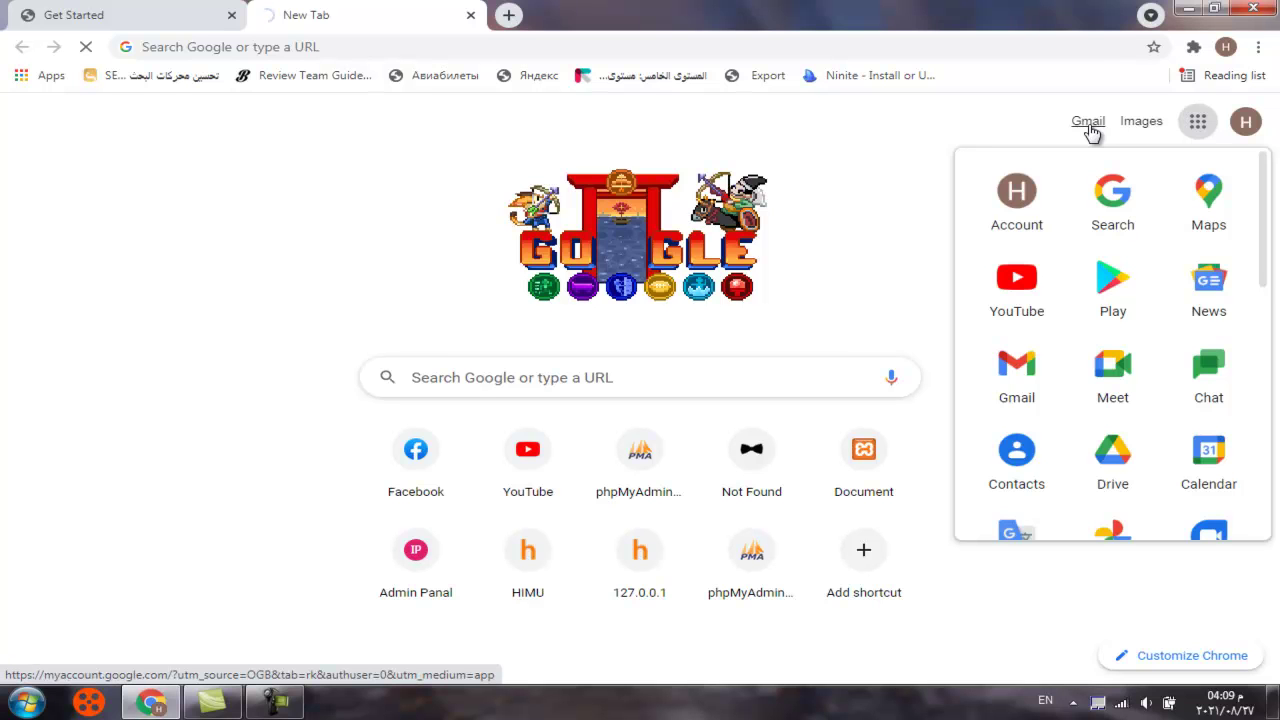
pyautogui.click(1091, 131)
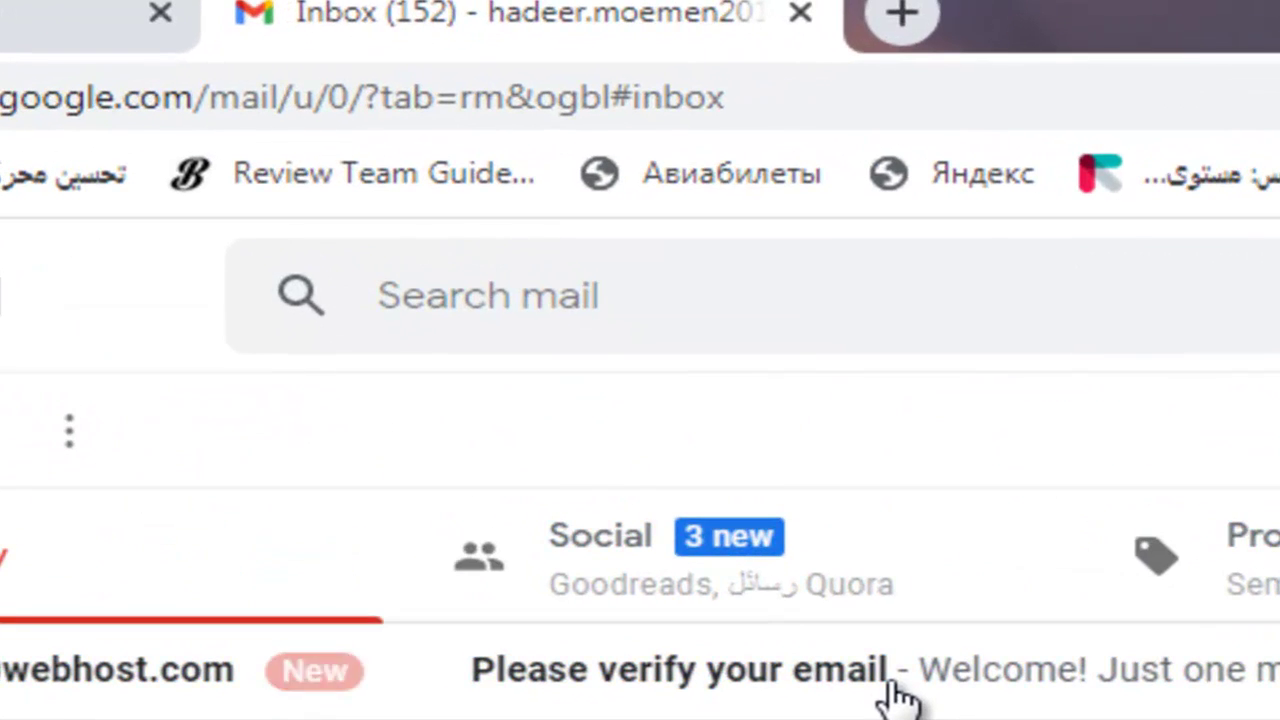
pyautogui.click(887, 686)
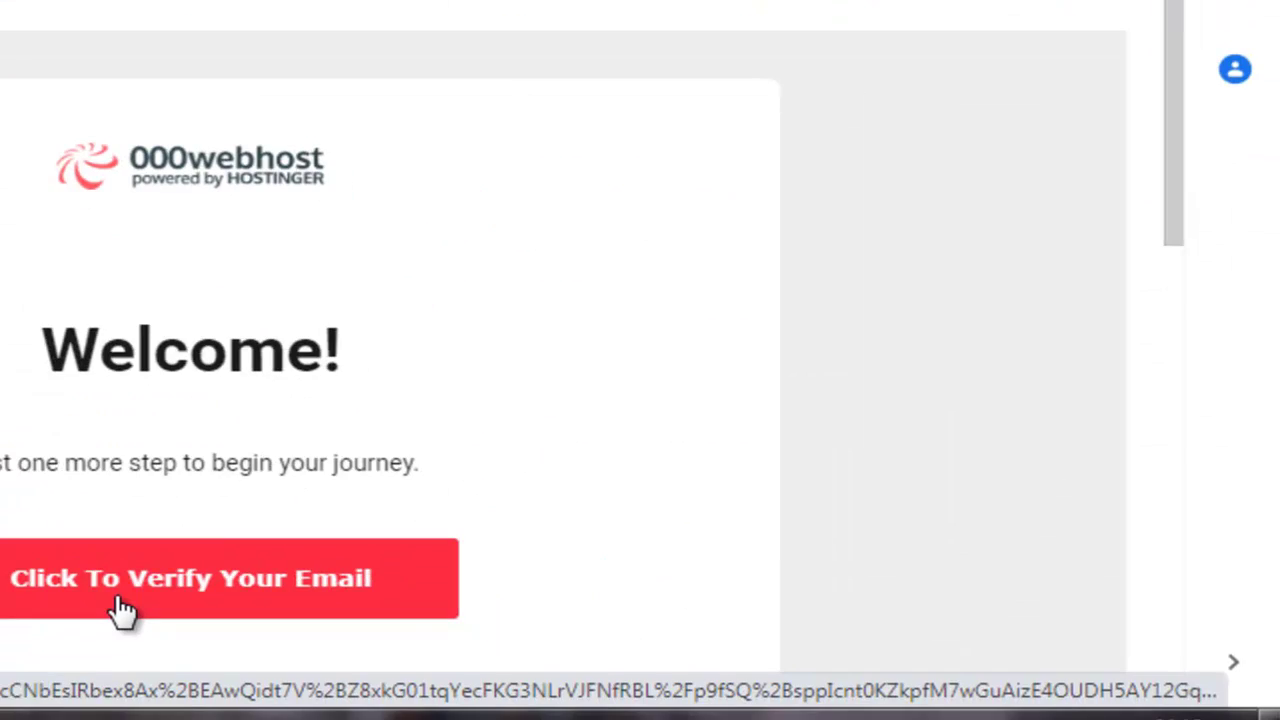
# Verify the email, start setup, choose Other as the site's purpose, and skip the browser offer
pyautogui.click(120, 606)
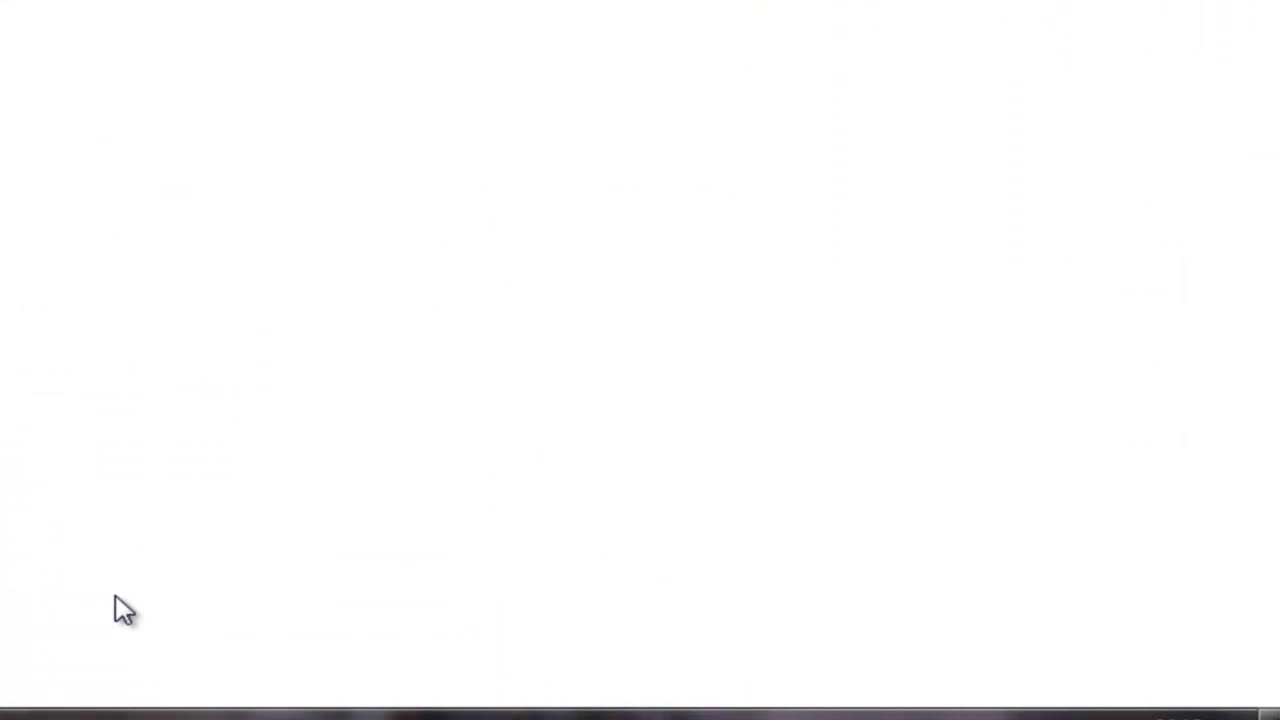
pyautogui.click(186, 446)
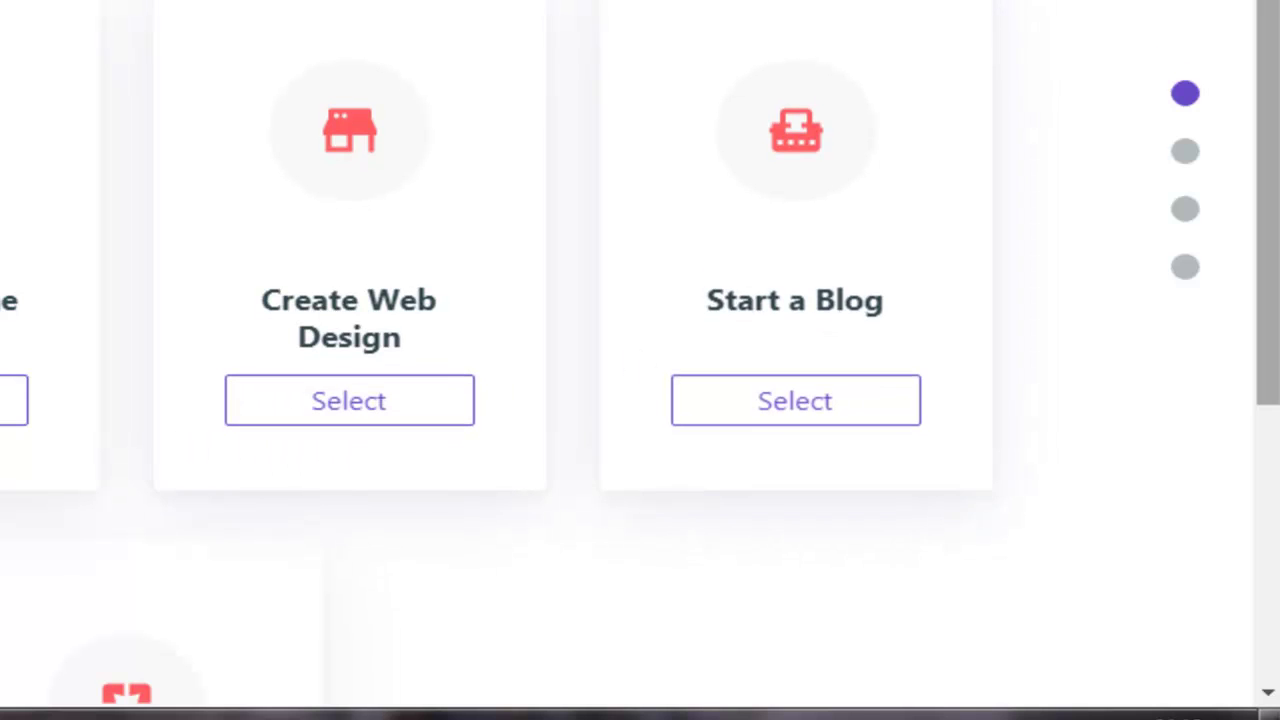
pyautogui.scroll(-1, 1276, 200)
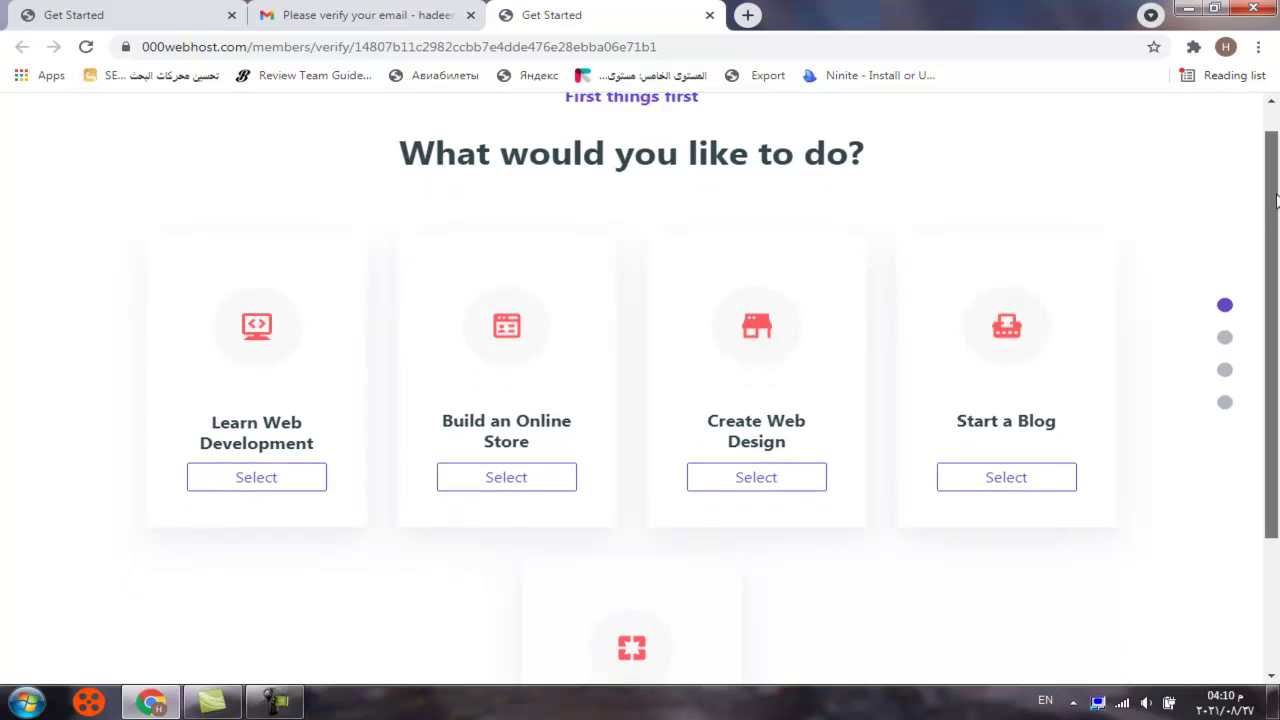
pyautogui.scroll(-2, 1276, 200)
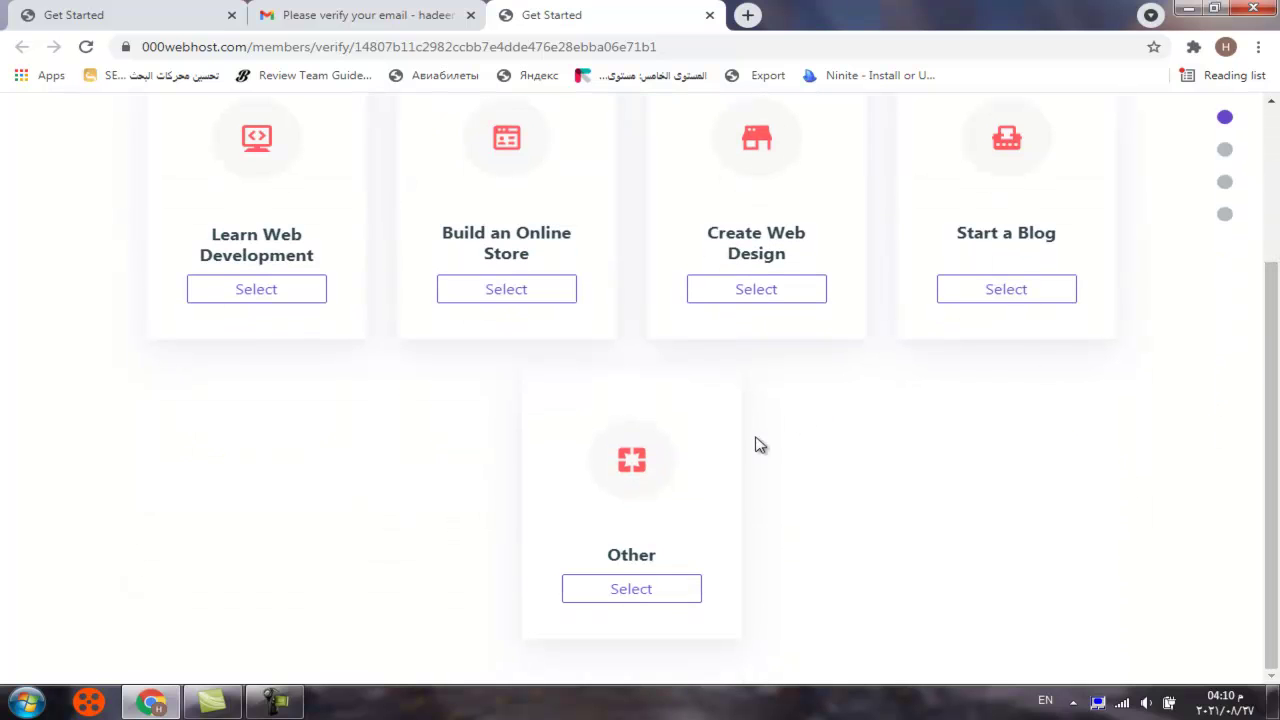
pyautogui.click(618, 594)
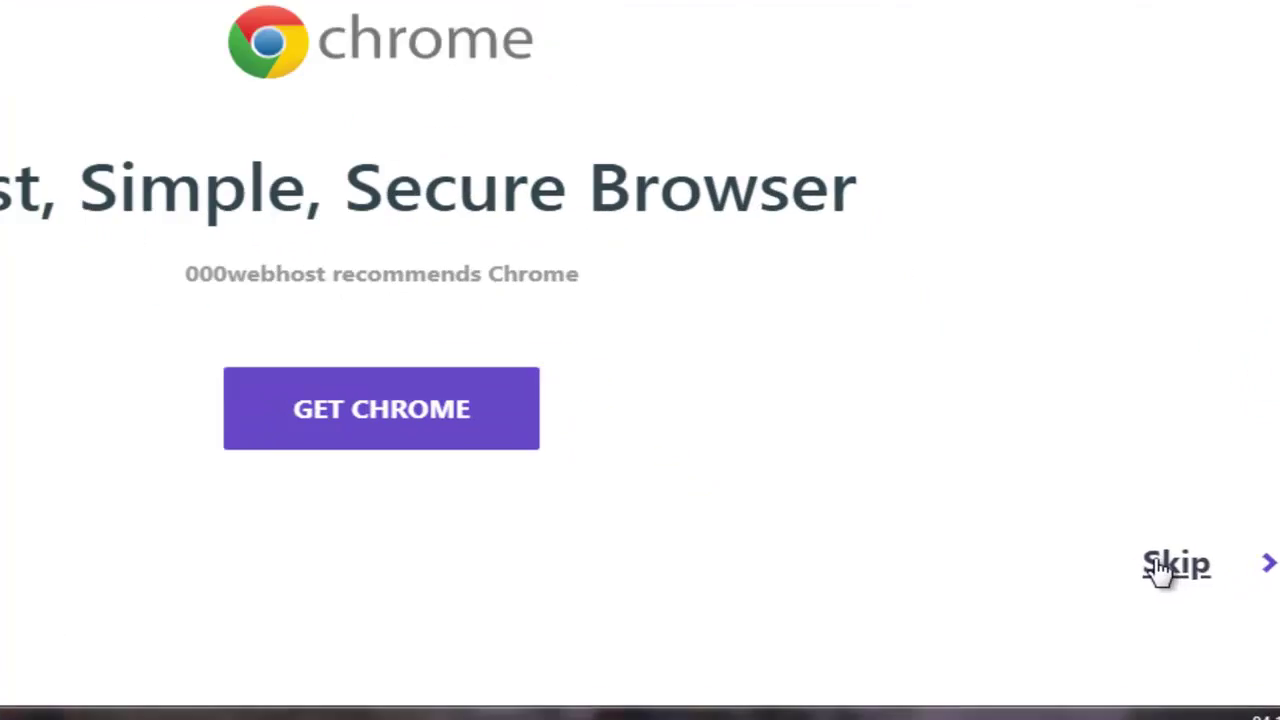
pyautogui.click(1172, 552)
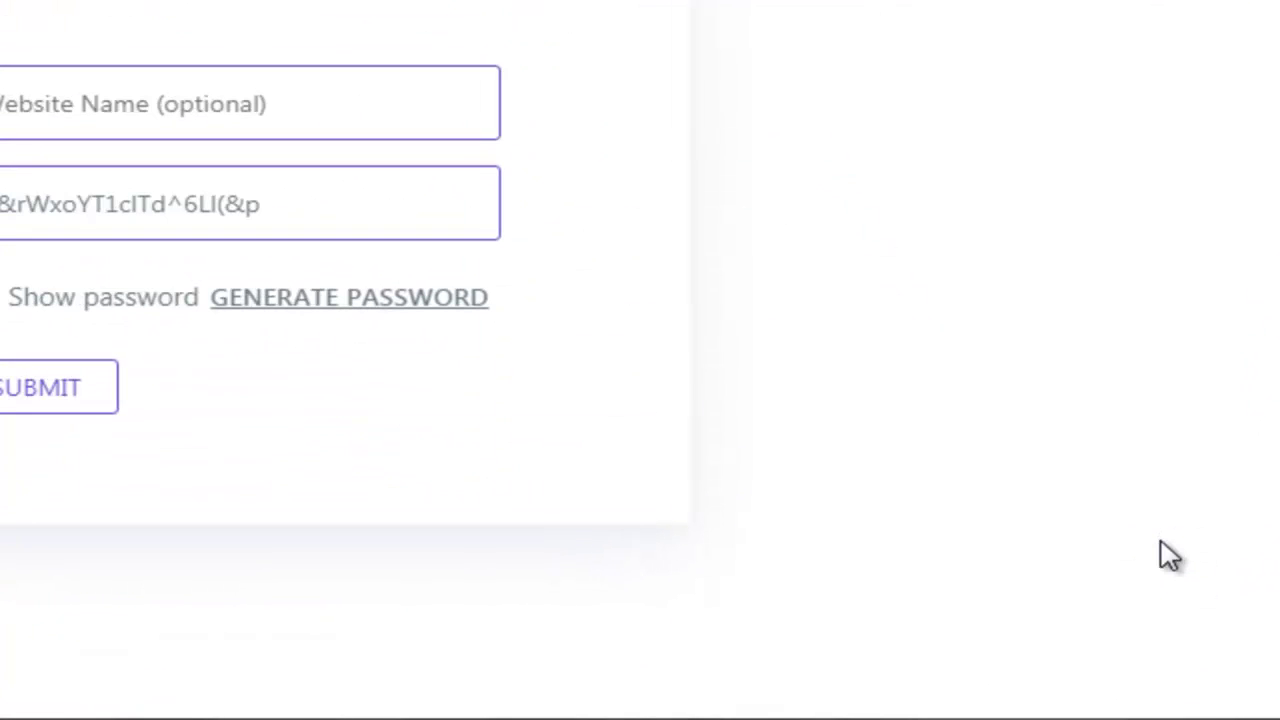
# Enter HadDesign as the website name
pyautogui.click(235, 104)
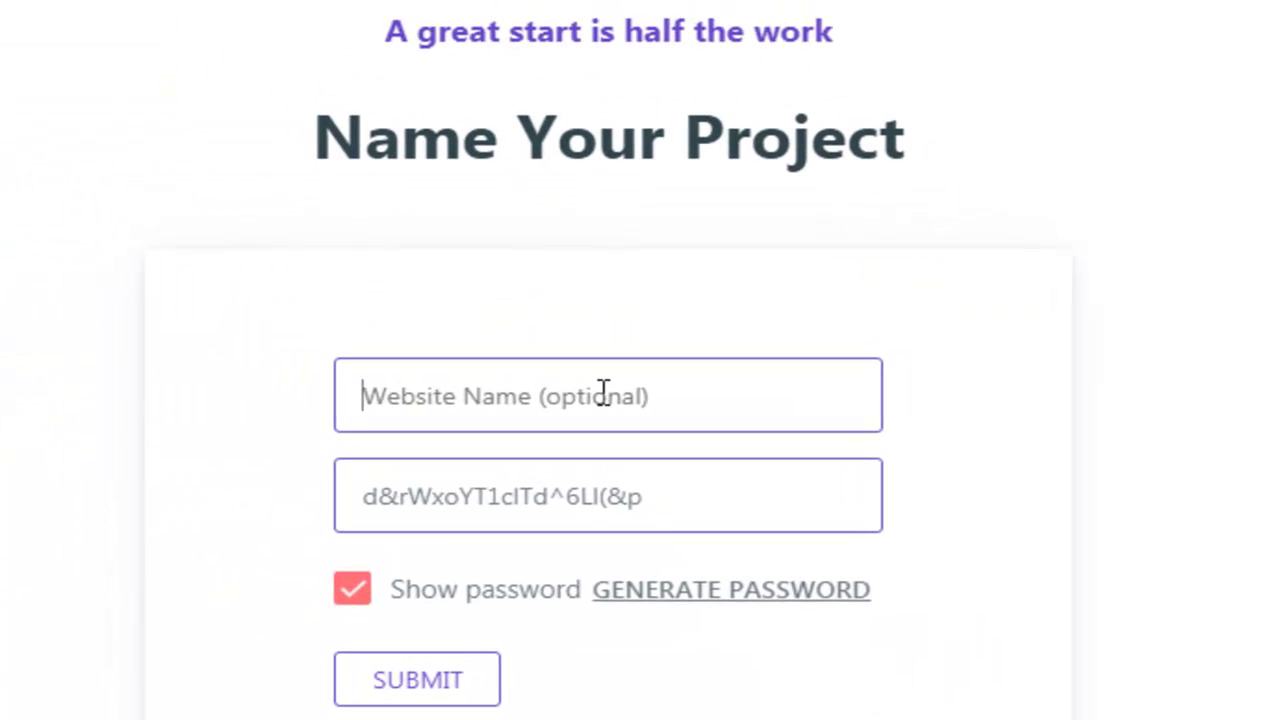
pyautogui.write('Ha')
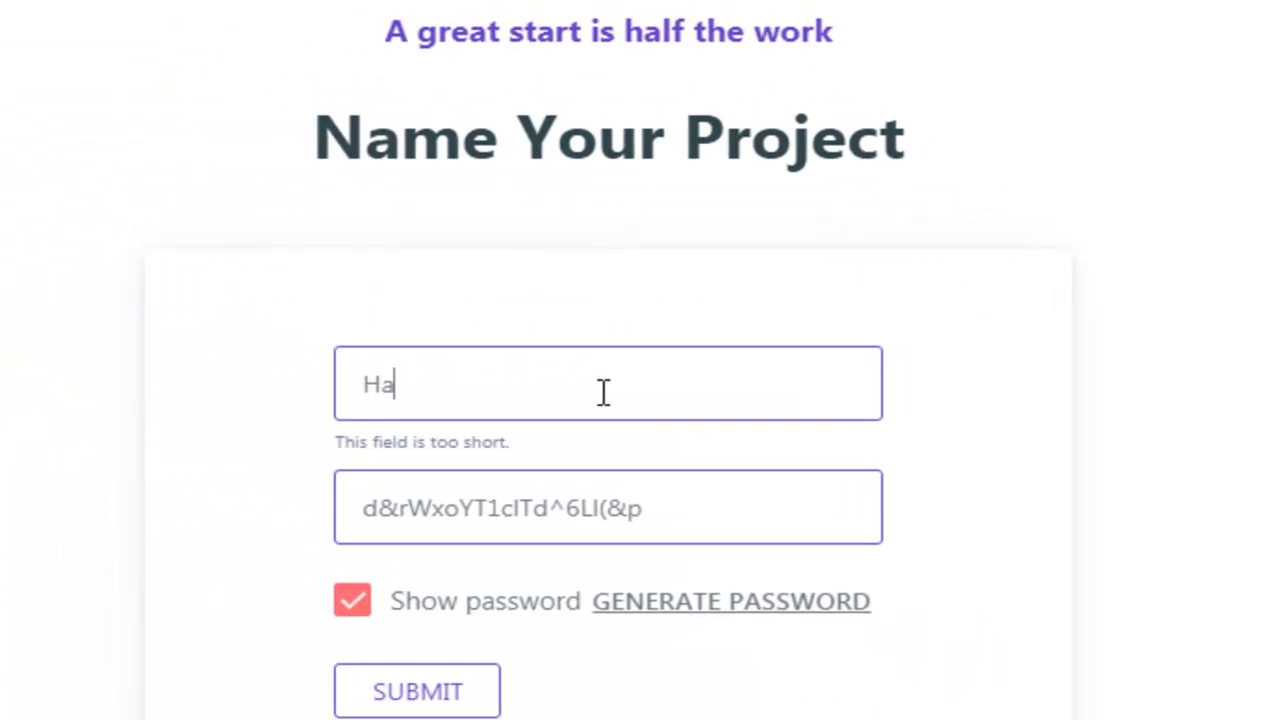
pyautogui.write('d Des')
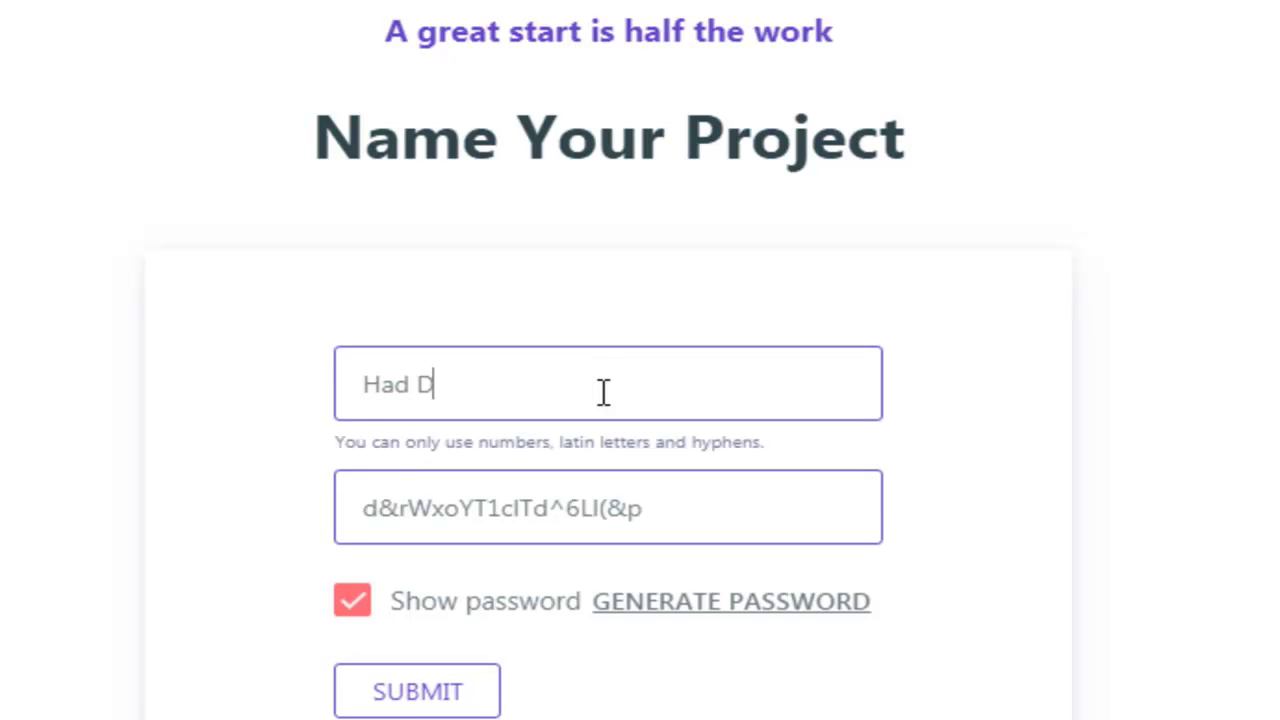
pyautogui.write('ign')
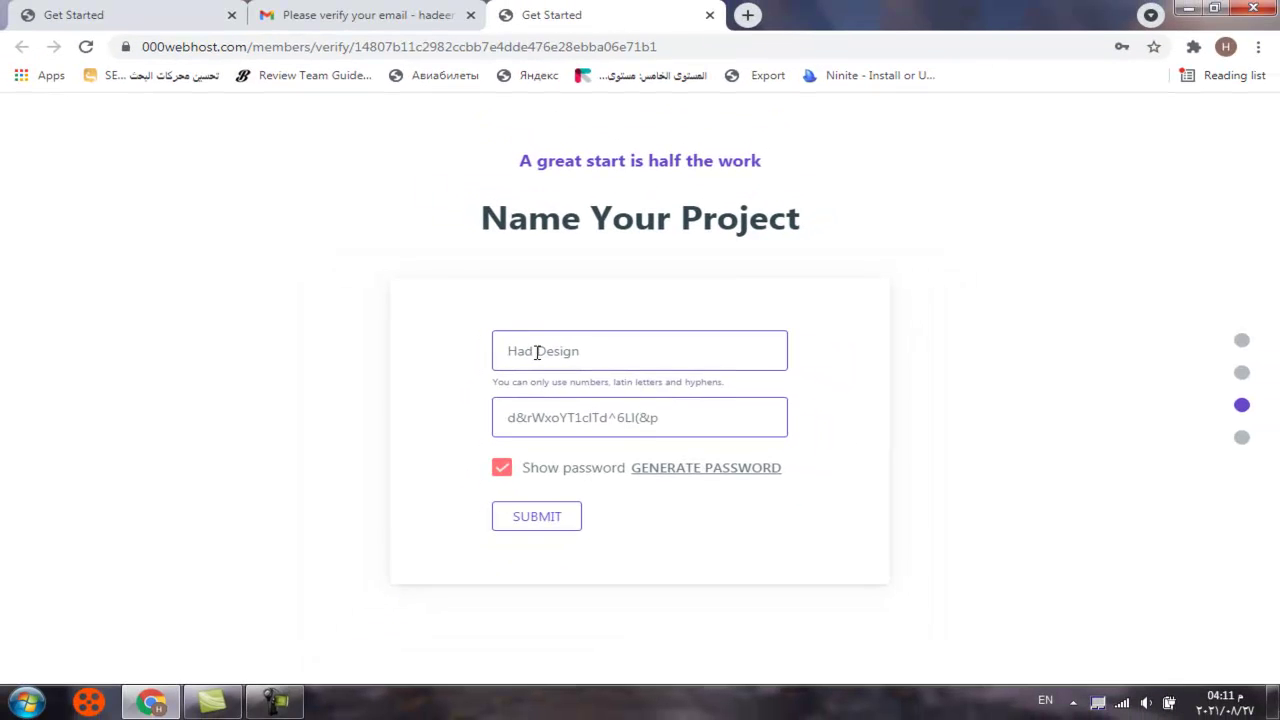
pyautogui.click(538, 352)
pyautogui.press('BackSpace')
pyautogui.press('BackSpace')
pyautogui.press('BackSpace')
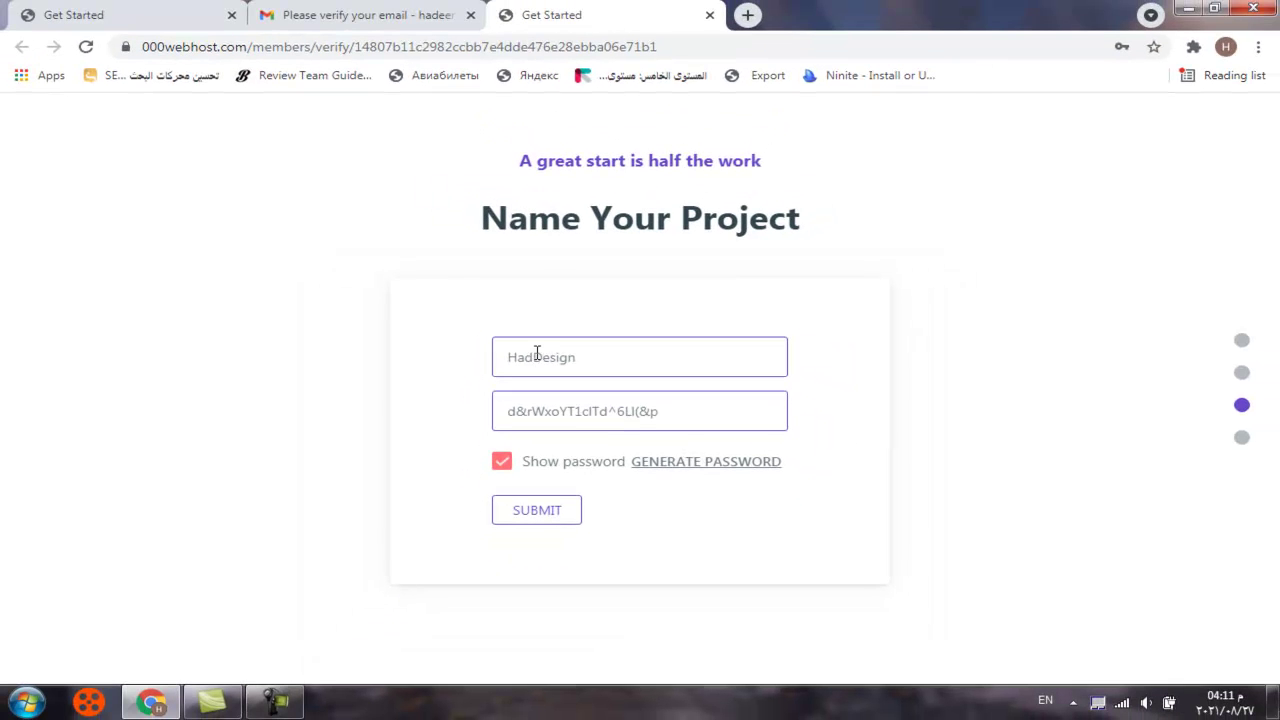
# Save the password note as ooohostwebsitepassword and close Notepad
pyautogui.write('AD')
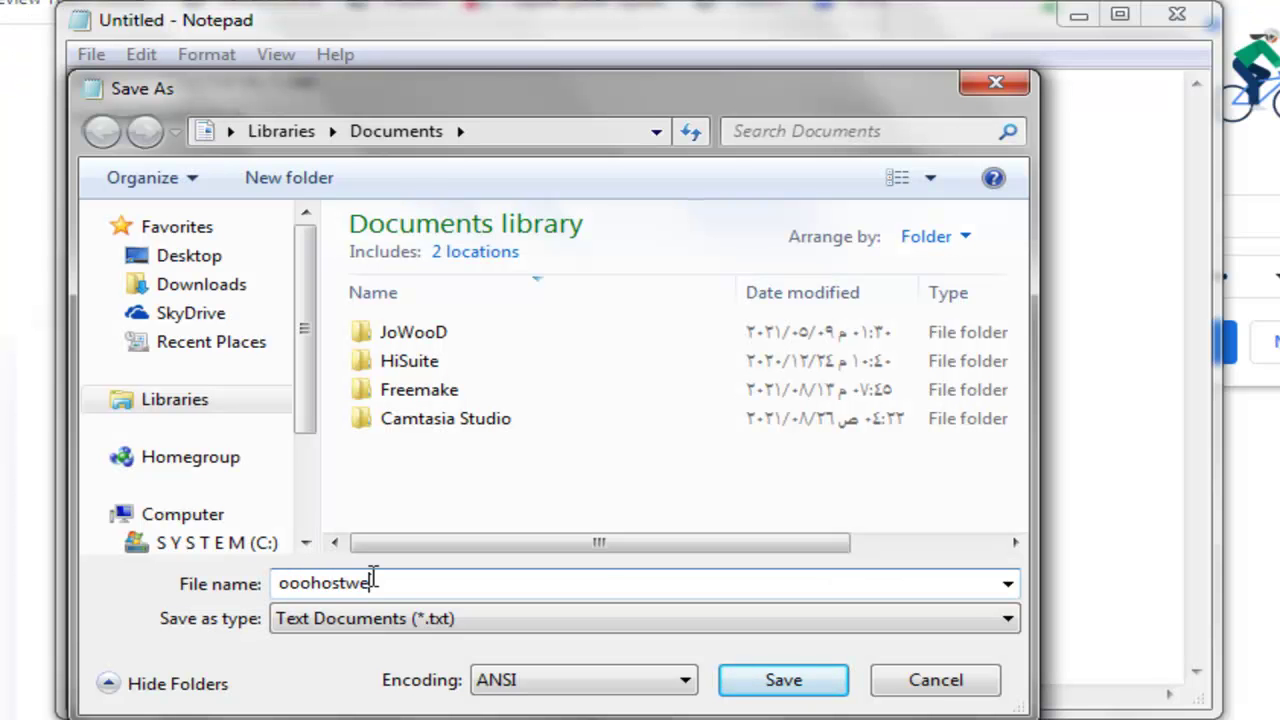
pyautogui.write('epassword')
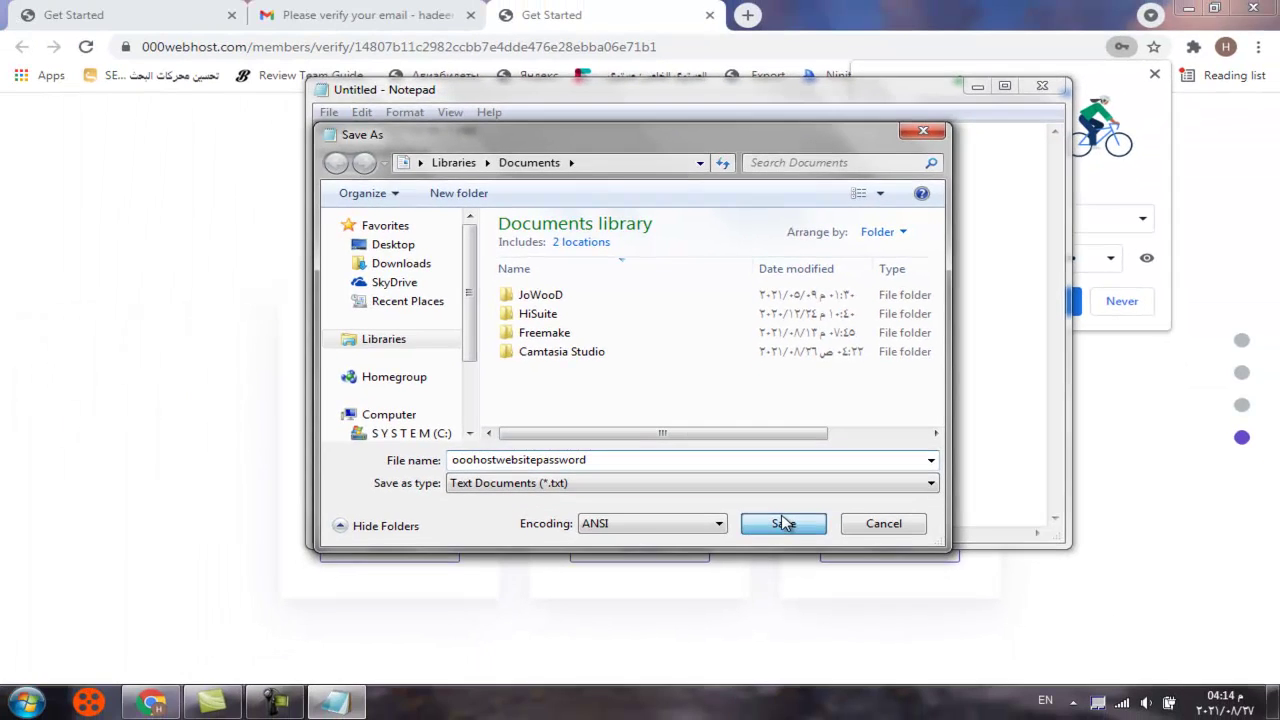
pyautogui.click(783, 523)
pyautogui.hotkey('alt', 'F4')
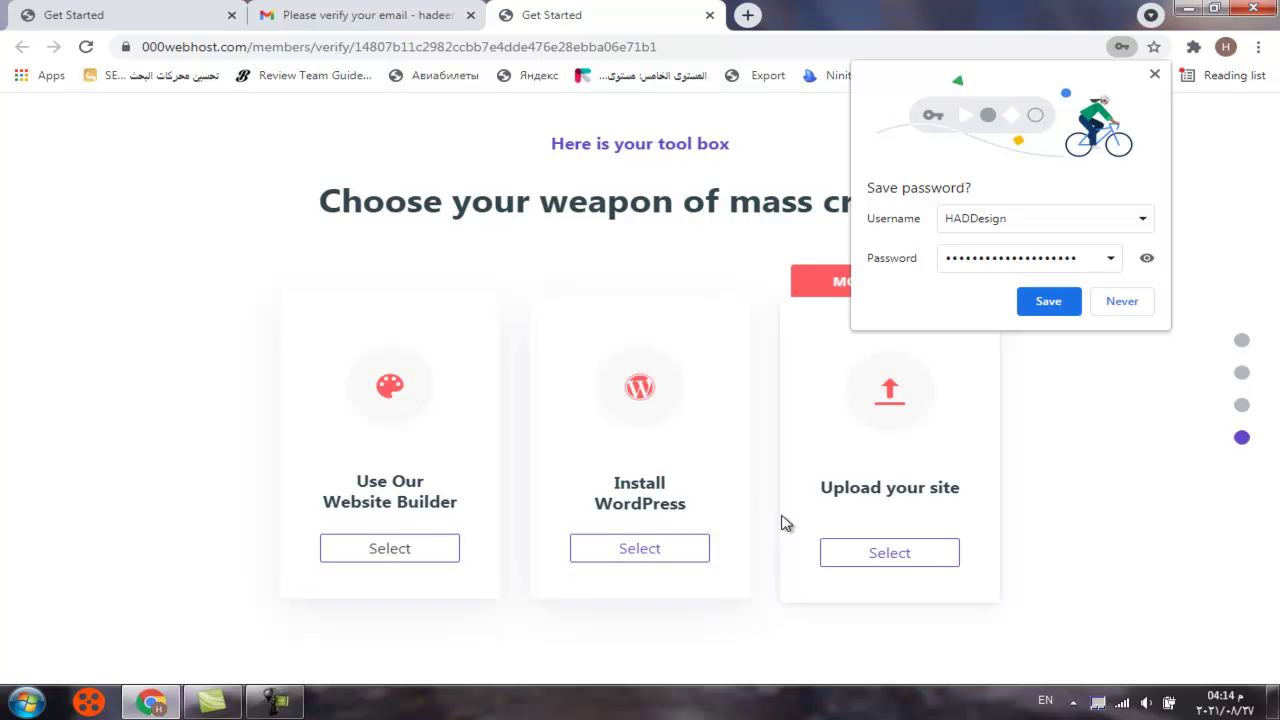
# Let Chrome save the login, pick 'Upload your site', and open public_html in the File Manager
pyautogui.click(1058, 302)
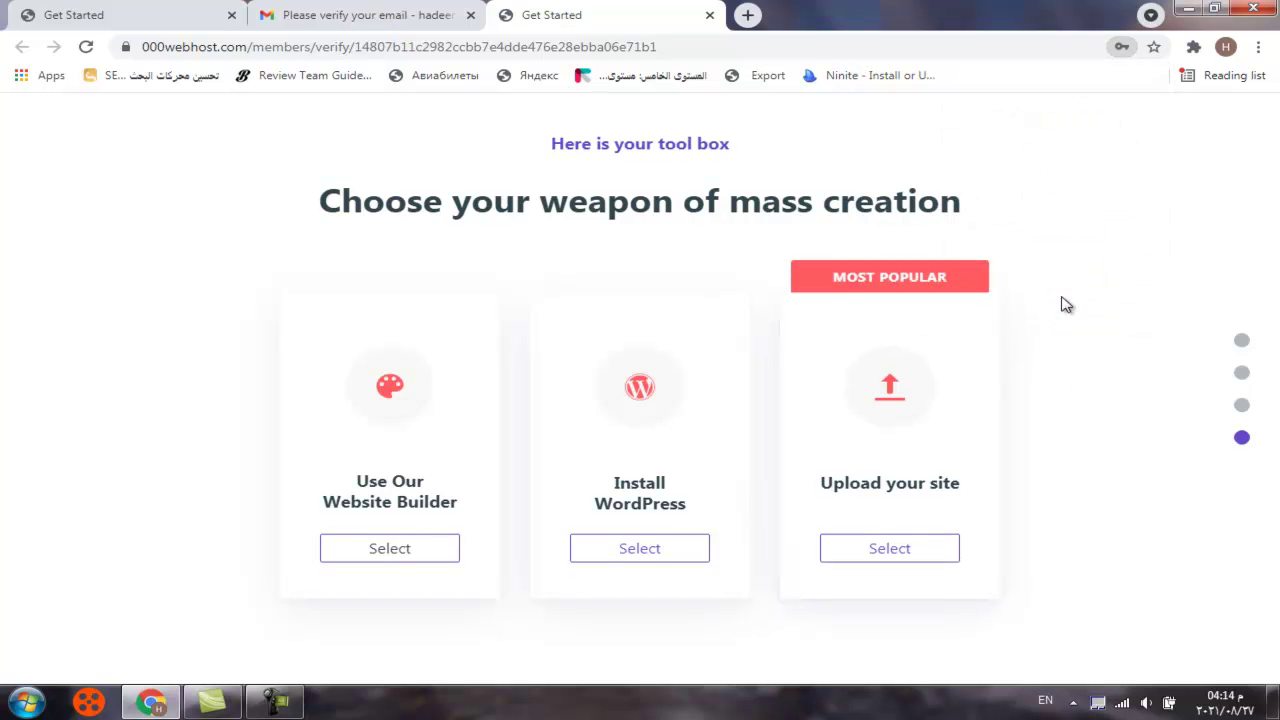
pyautogui.click(869, 555)
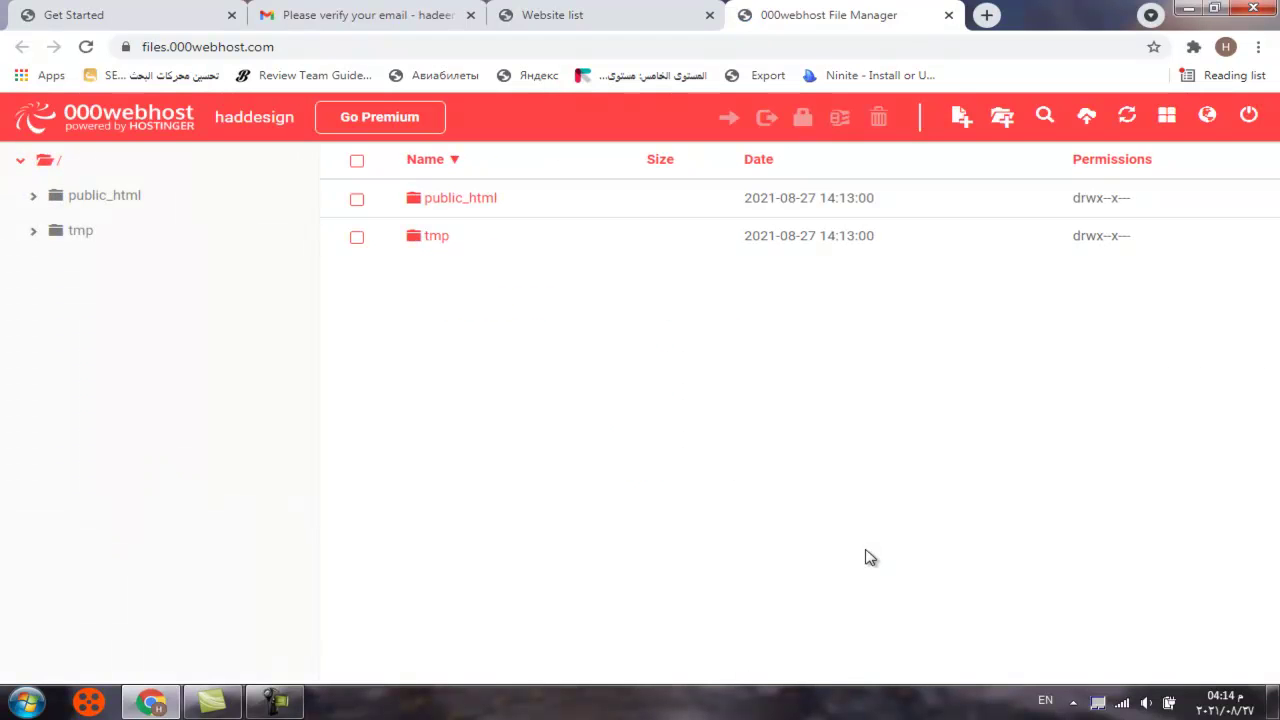
pyautogui.click(463, 205)
pyautogui.click(463, 205)
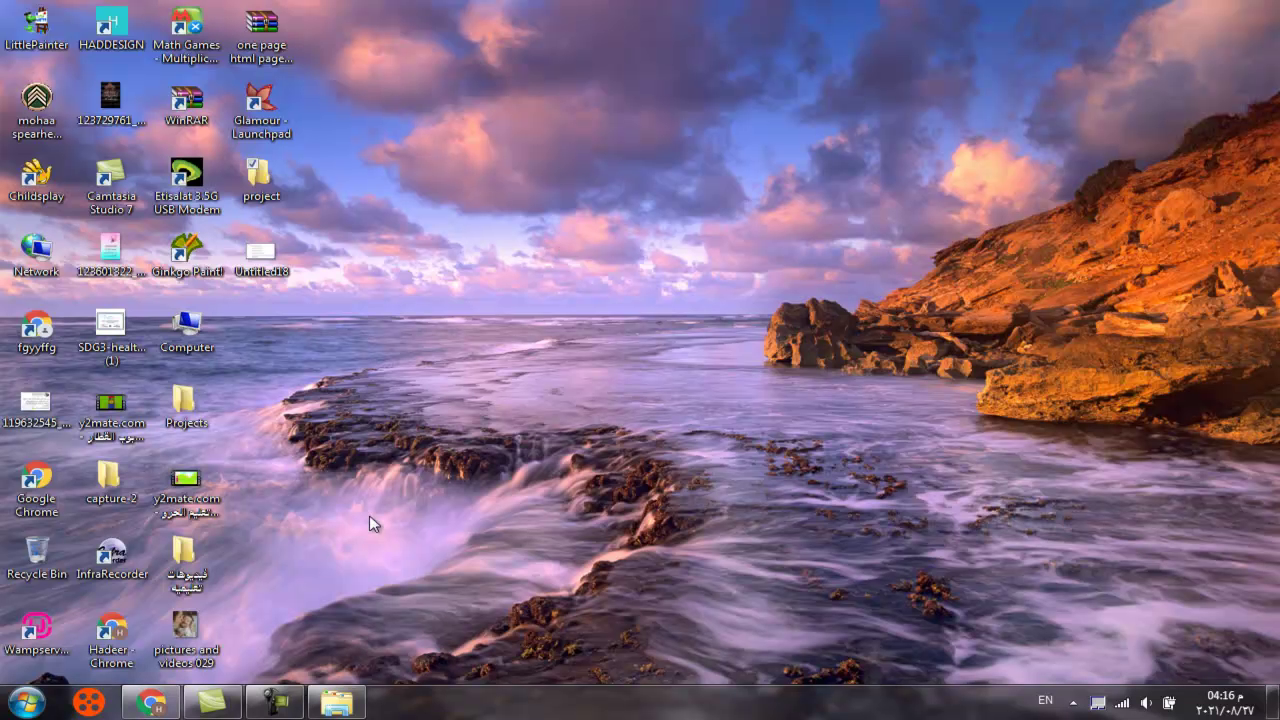
# Create a course_site folder in public_html by pasting its name
pyautogui.click(152, 704)
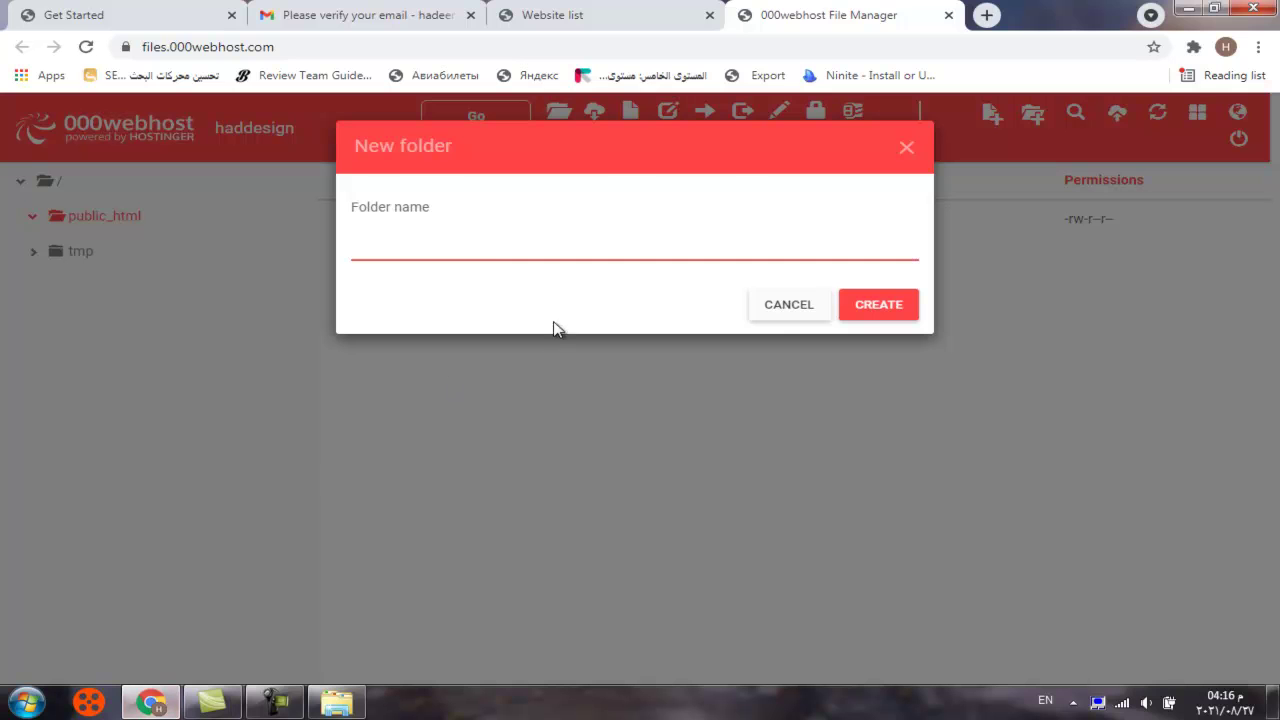
pyautogui.rightClick(461, 240)
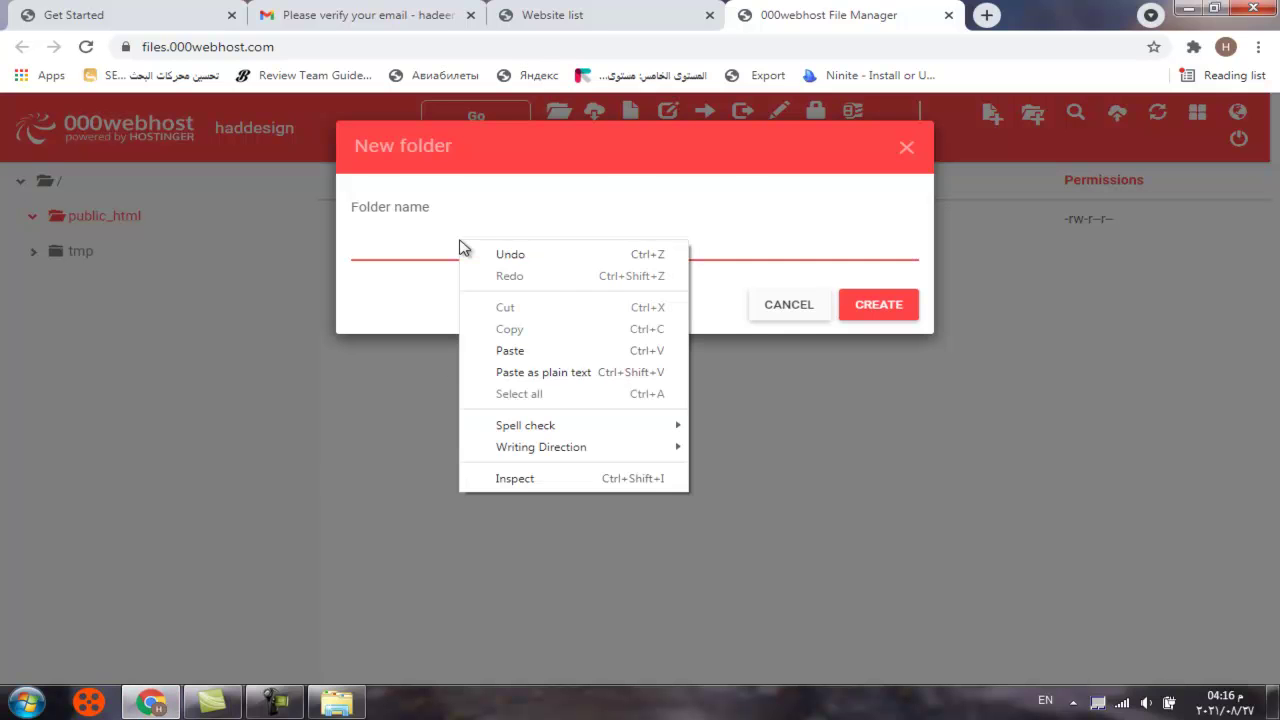
pyautogui.click(522, 351)
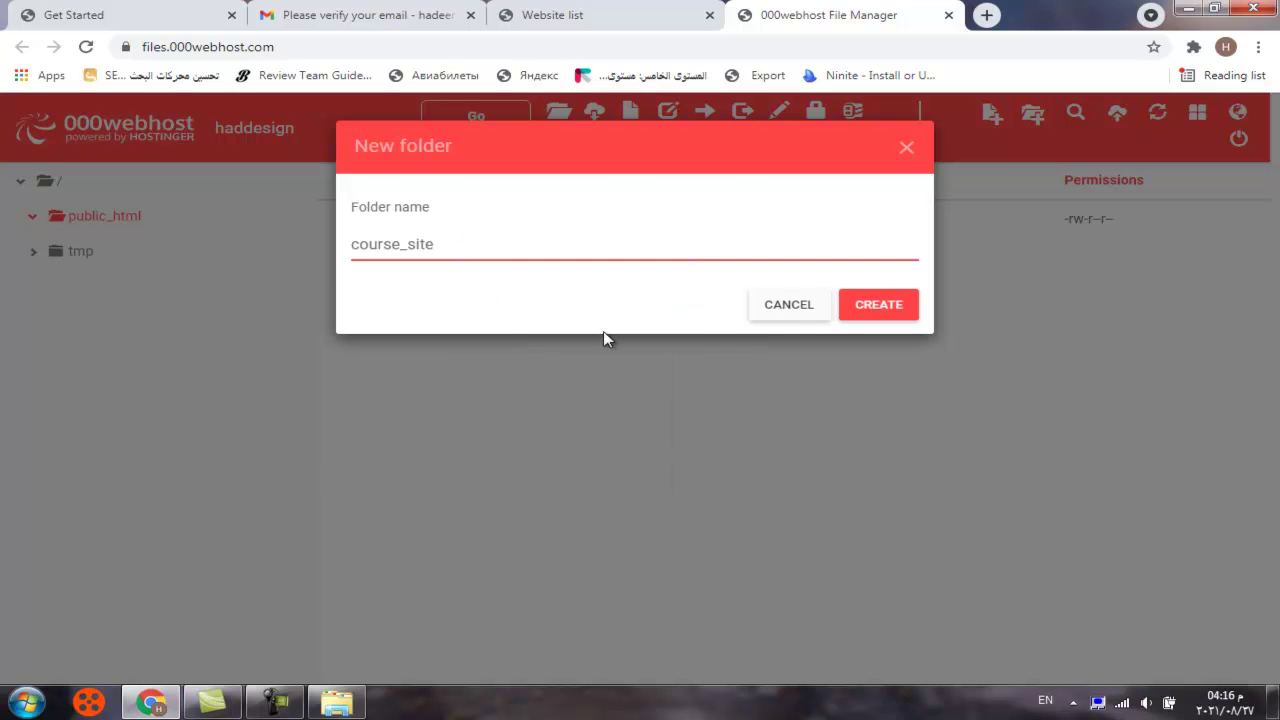
pyautogui.click(885, 302)
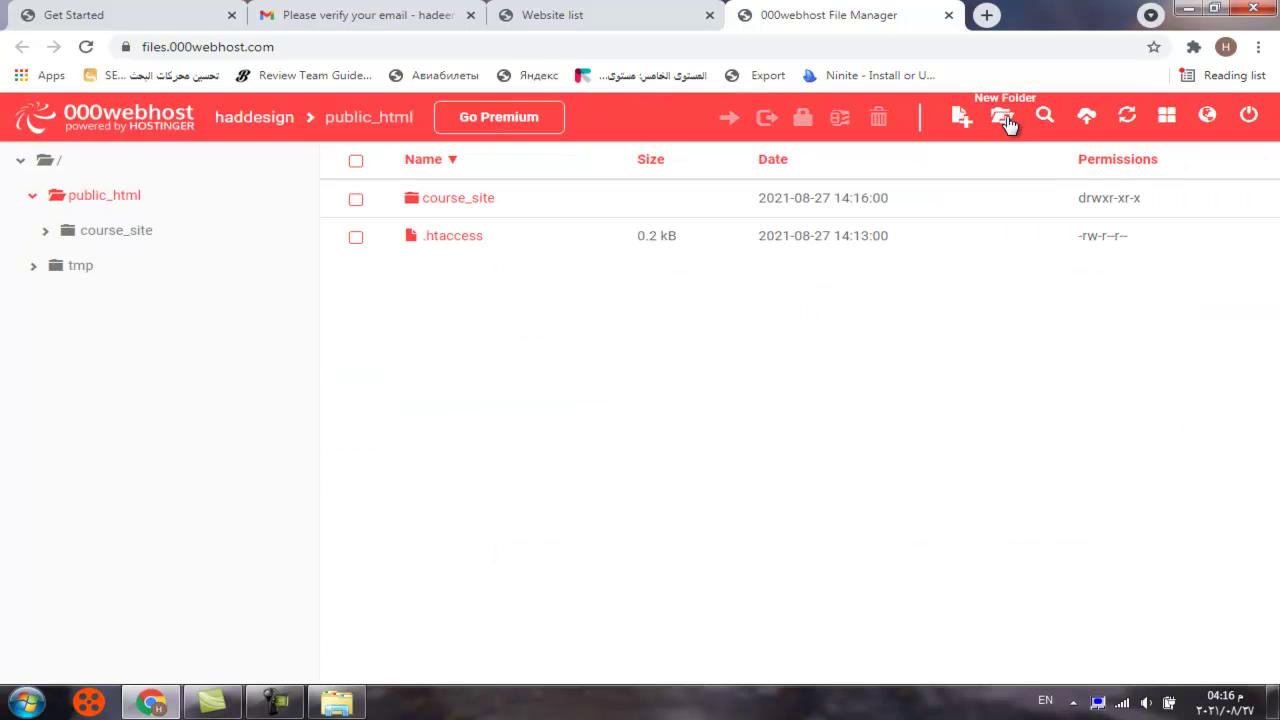
# Start a second new folder and copy the site_admin name from the local project folder
pyautogui.click(1002, 116)
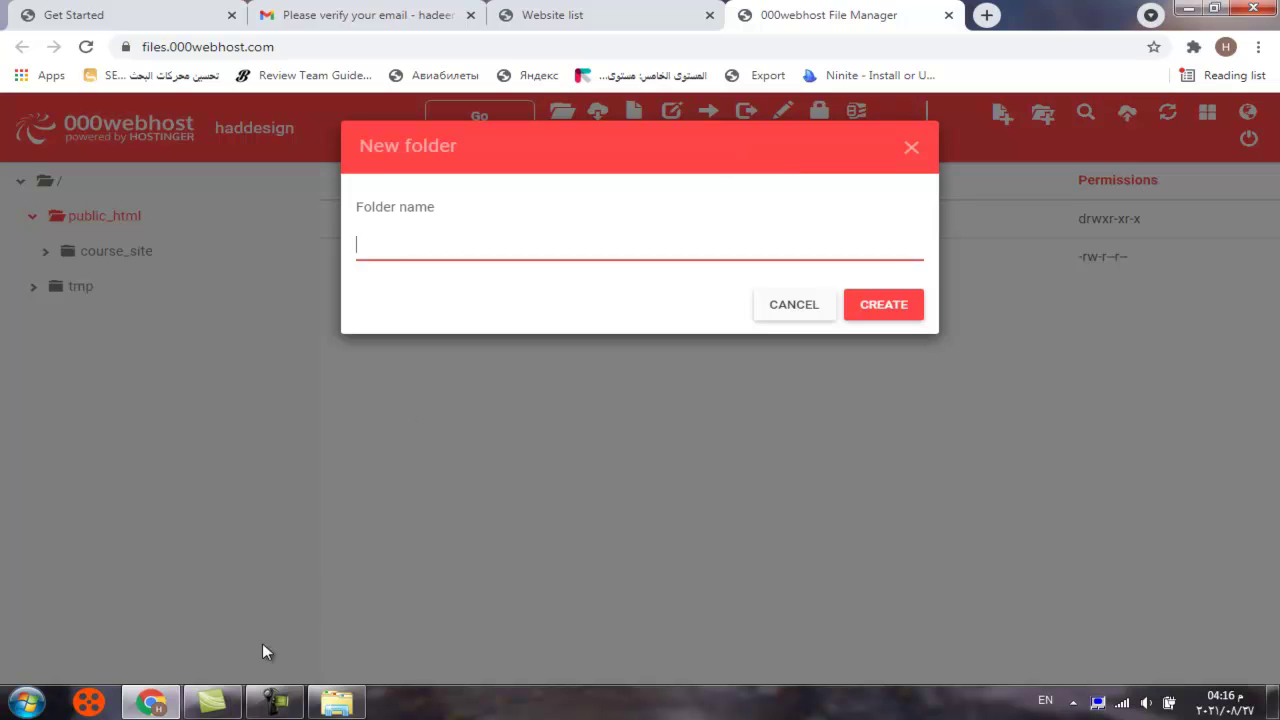
pyautogui.click(337, 703)
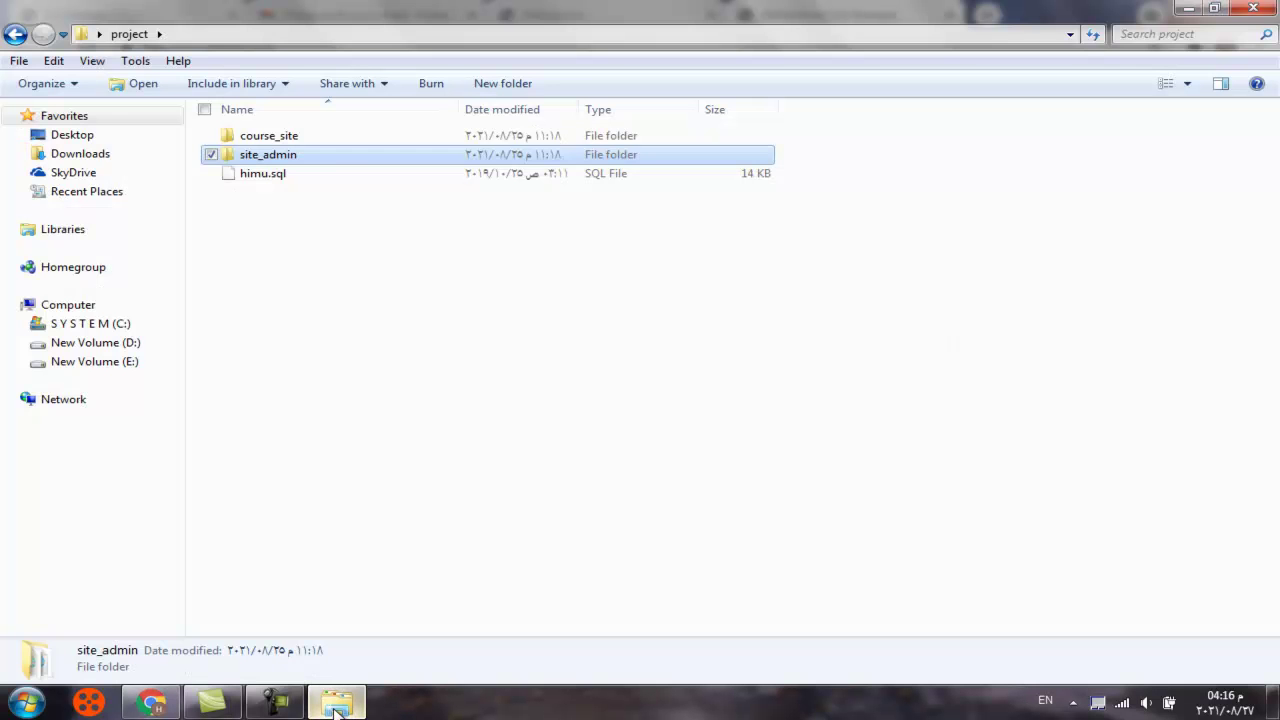
pyautogui.rightClick(323, 163)
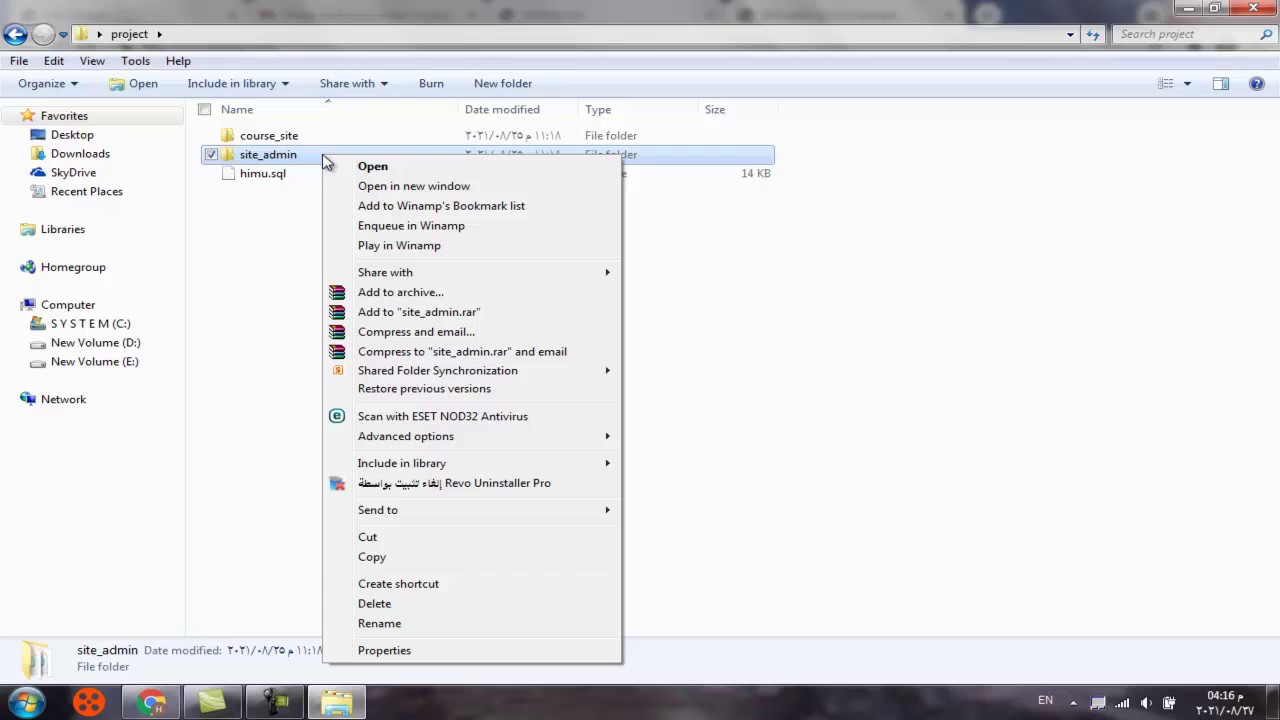
pyautogui.click(380, 623)
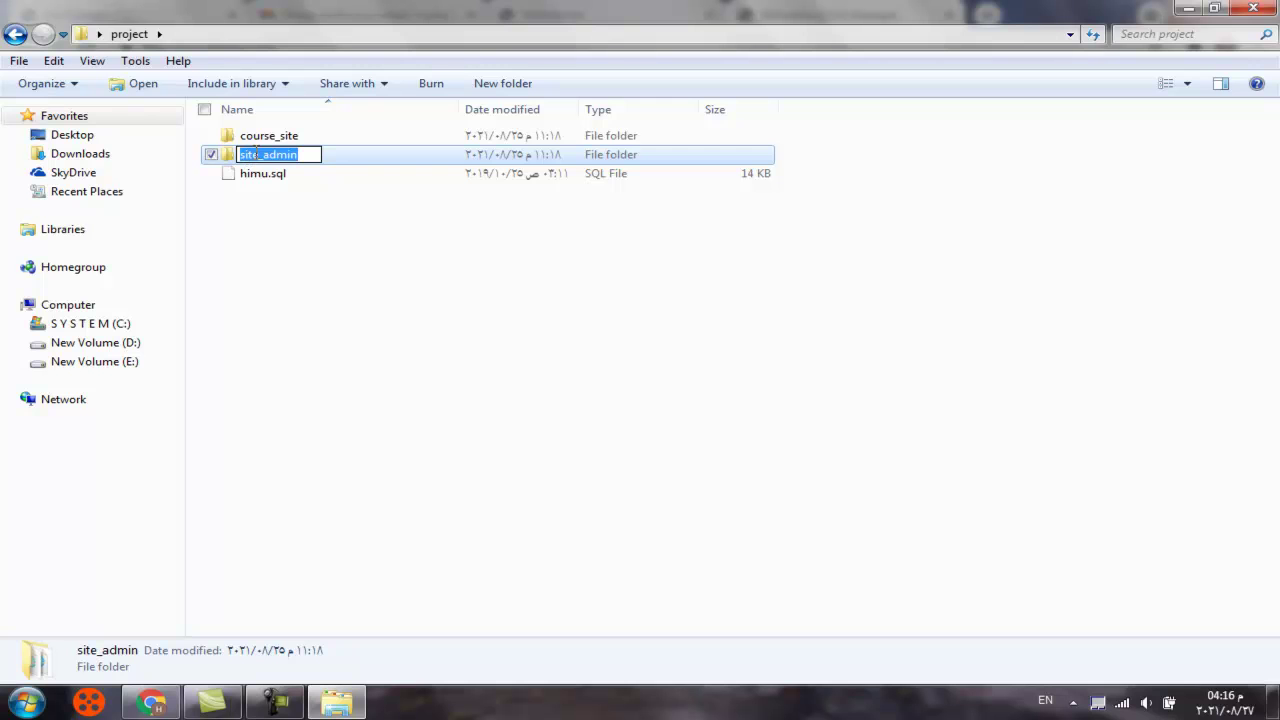
pyautogui.rightClick(257, 151)
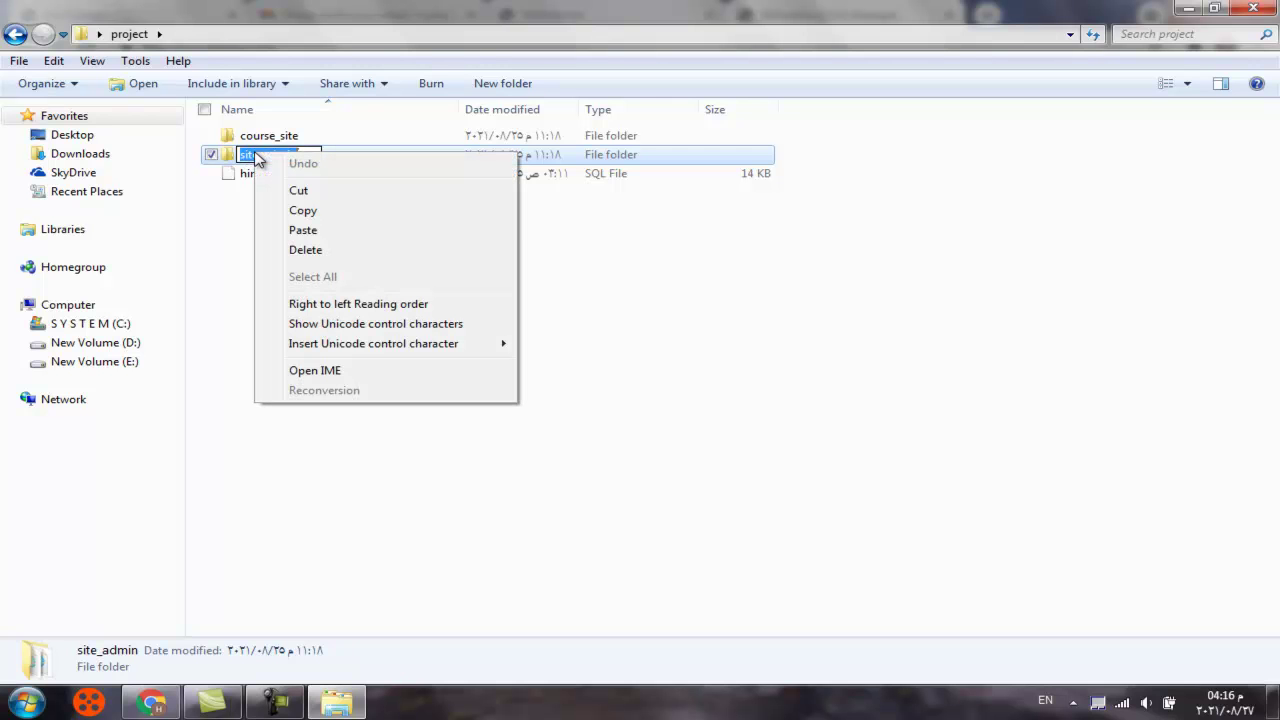
pyautogui.click(315, 210)
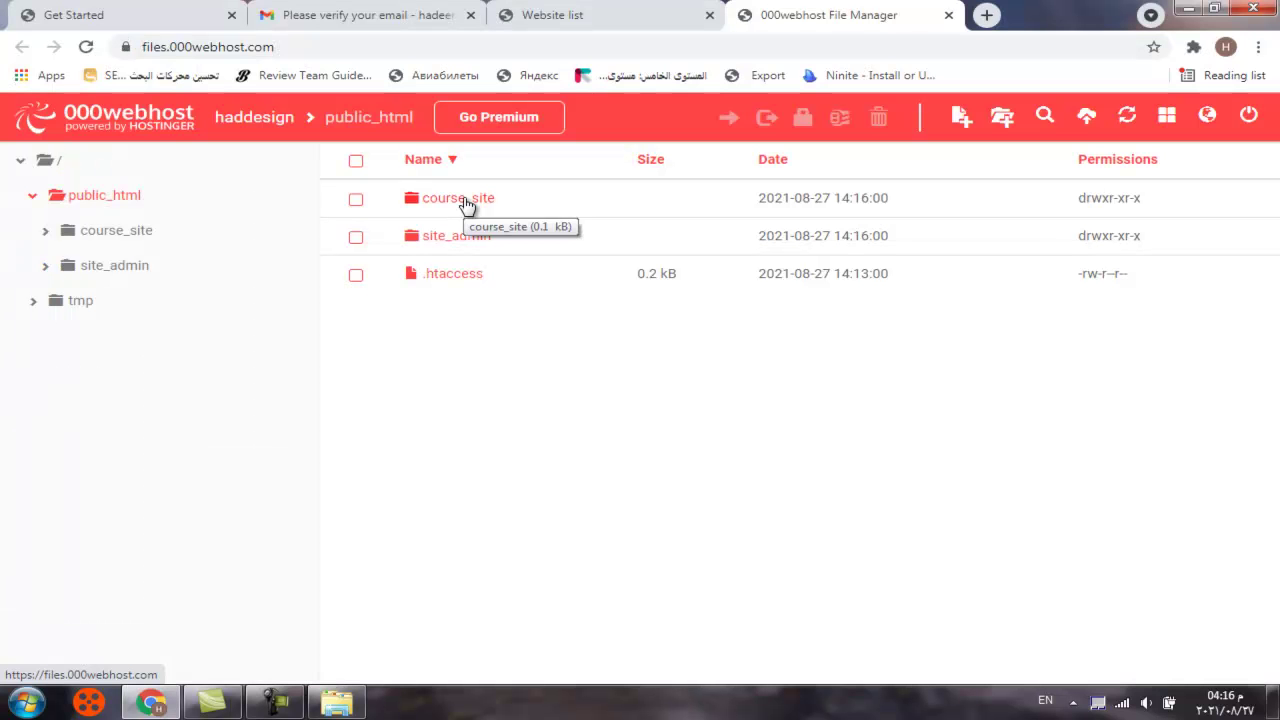
# Finish creating site_admin, then open course_site and bring up its Upload files window
pyautogui.click(296, 703)
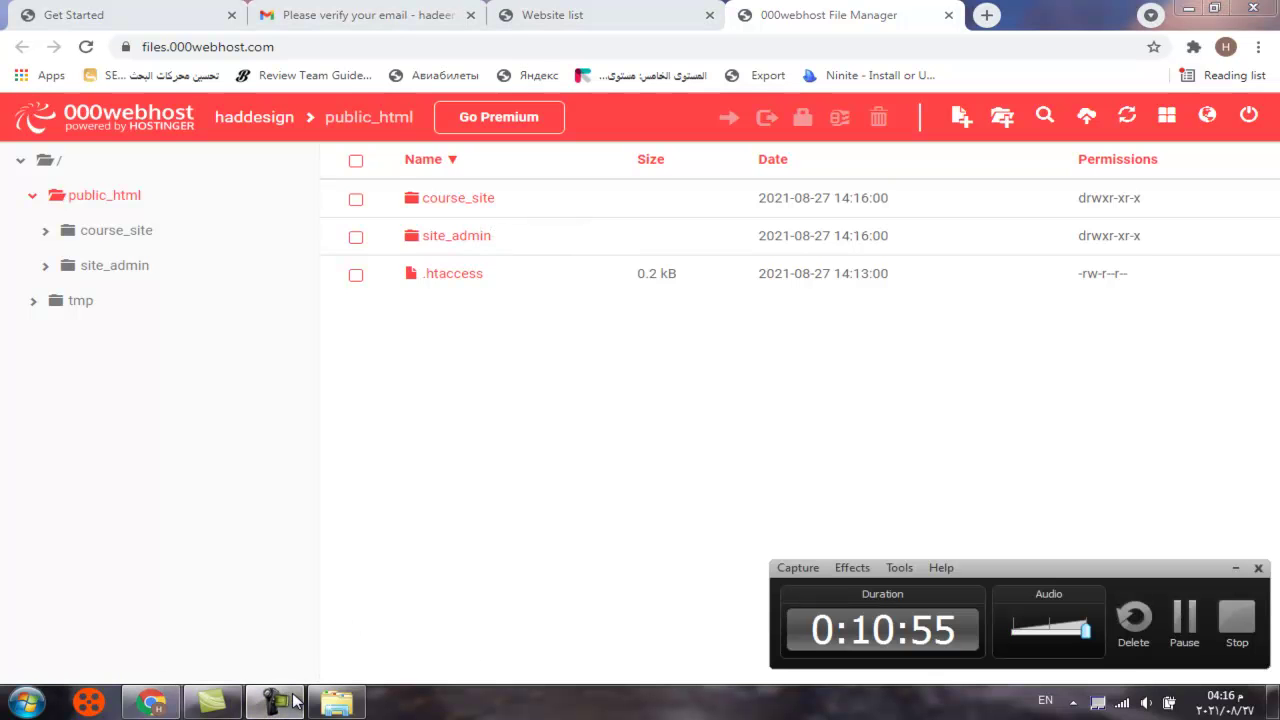
pyautogui.click(1184, 620)
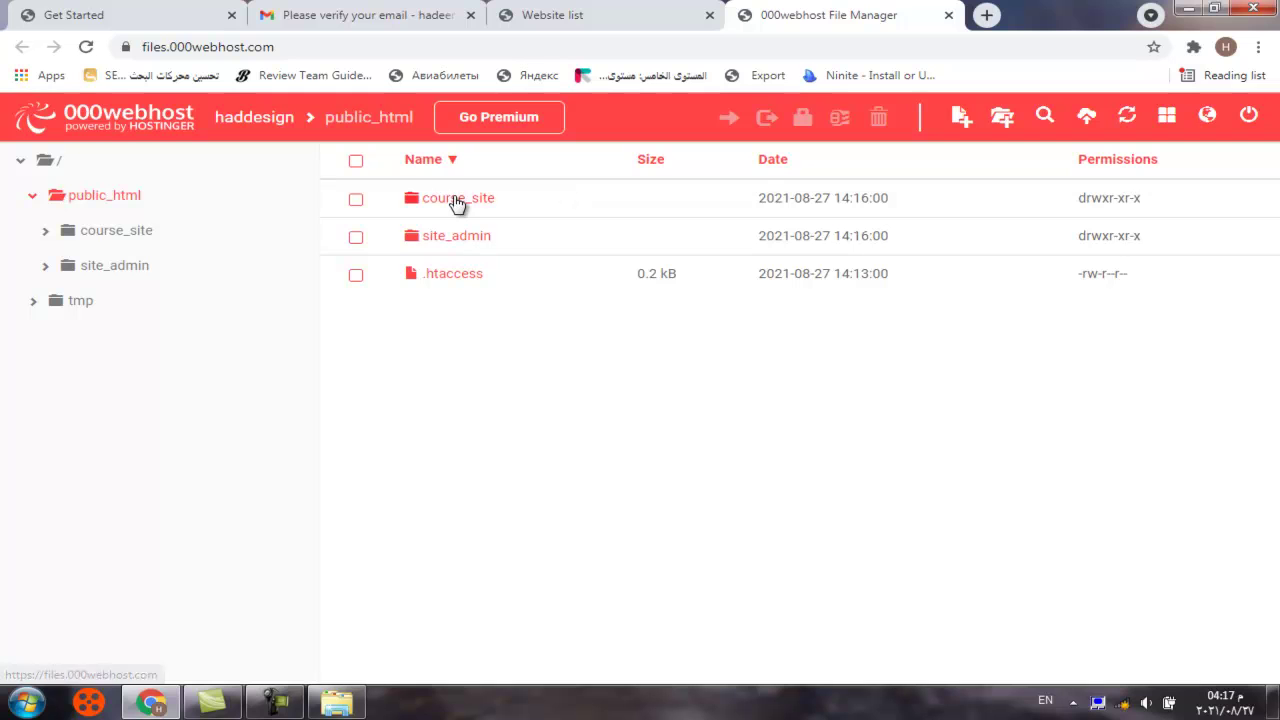
pyautogui.click(455, 202)
pyautogui.doubleClick(455, 202)
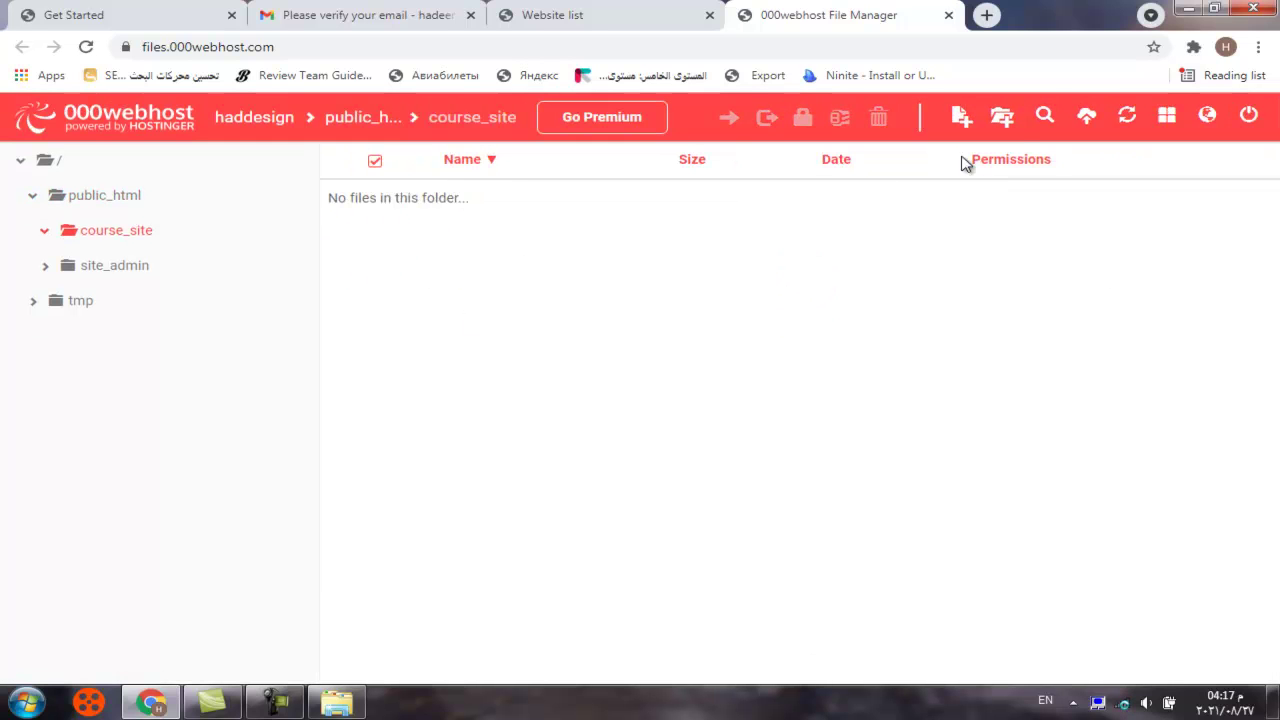
pyautogui.click(1091, 118)
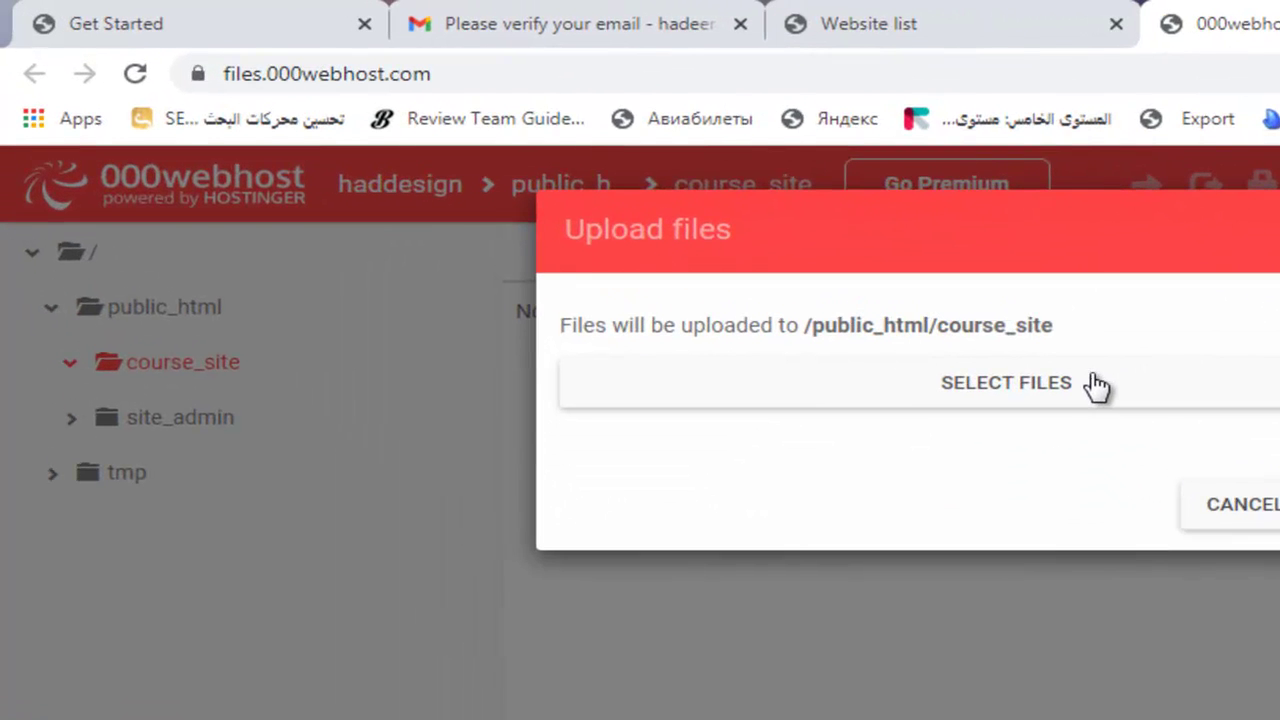
# Select every item in Desktop > project > course_site and upload them to the server's course_site folder
pyautogui.click(1097, 385)
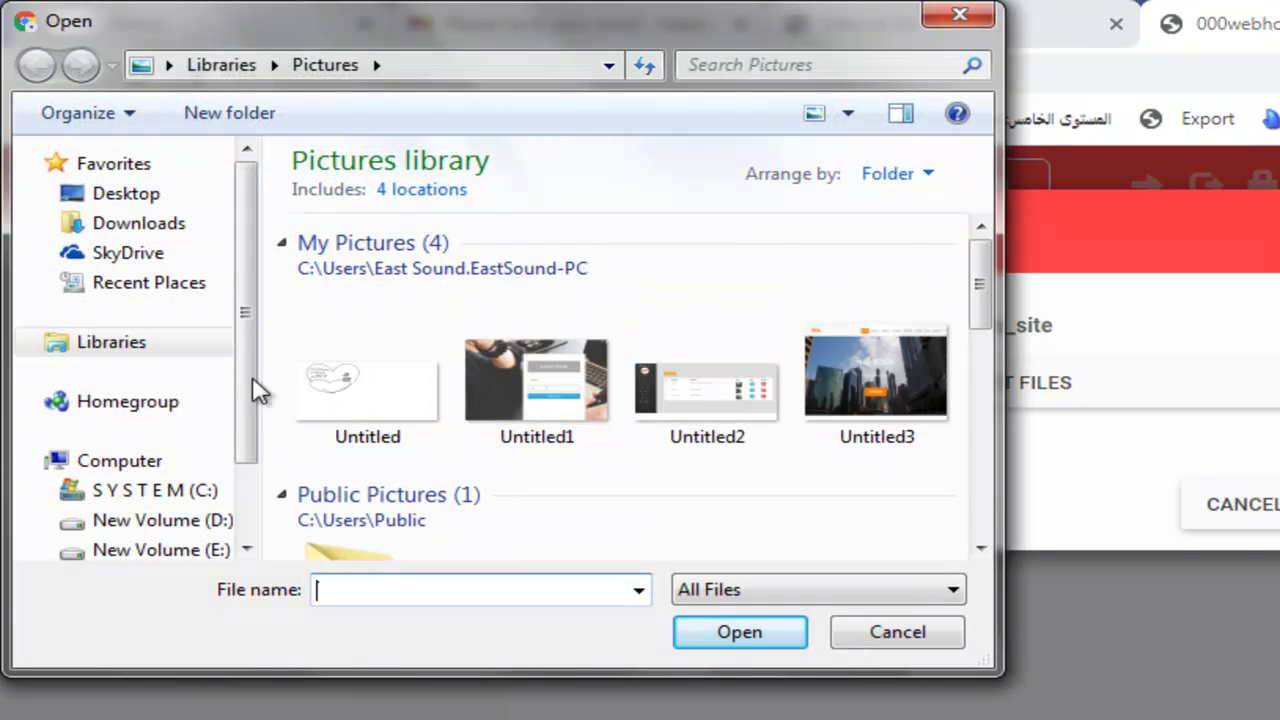
pyautogui.click(207, 199)
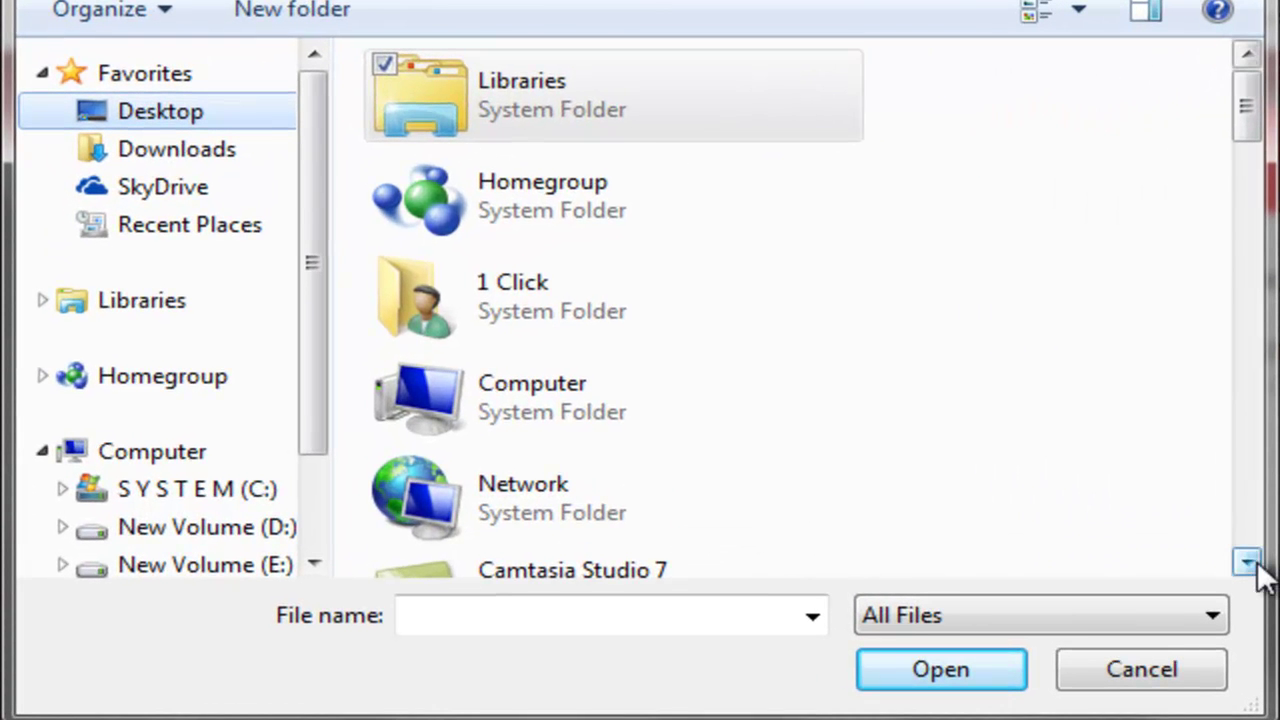
pyautogui.click(982, 548)
pyautogui.click(1247, 563)
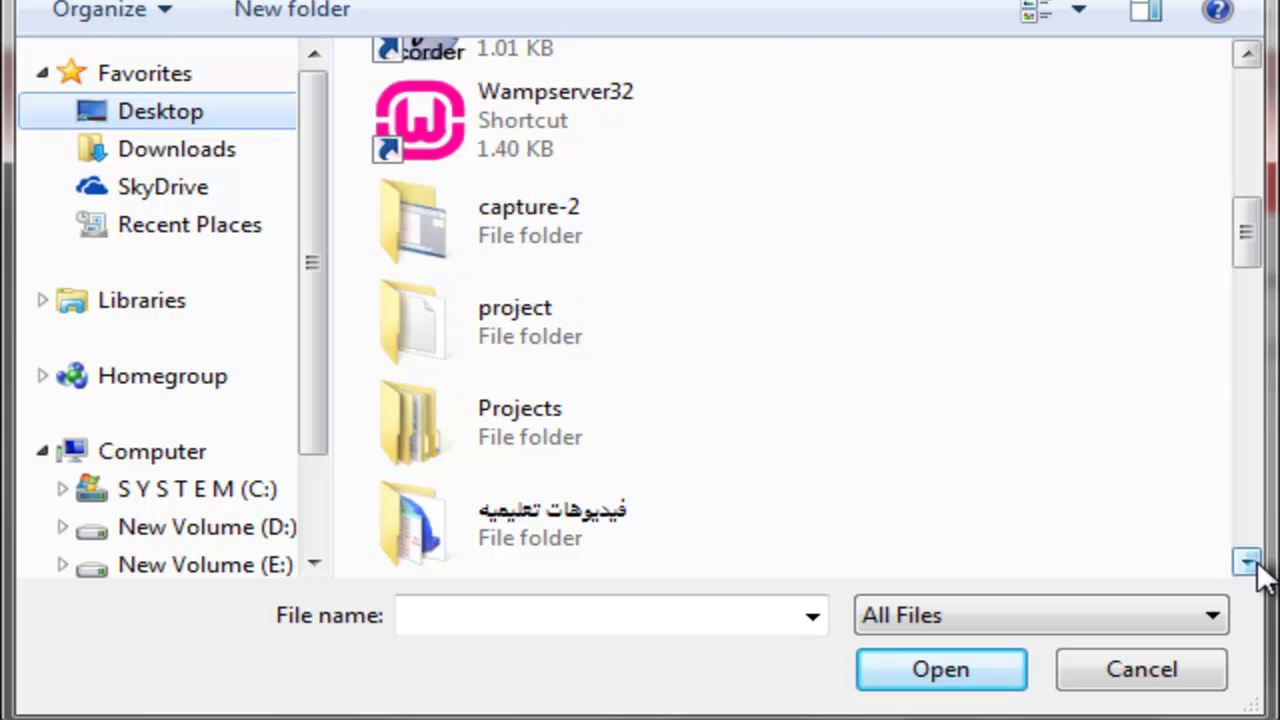
pyautogui.doubleClick(609, 330)
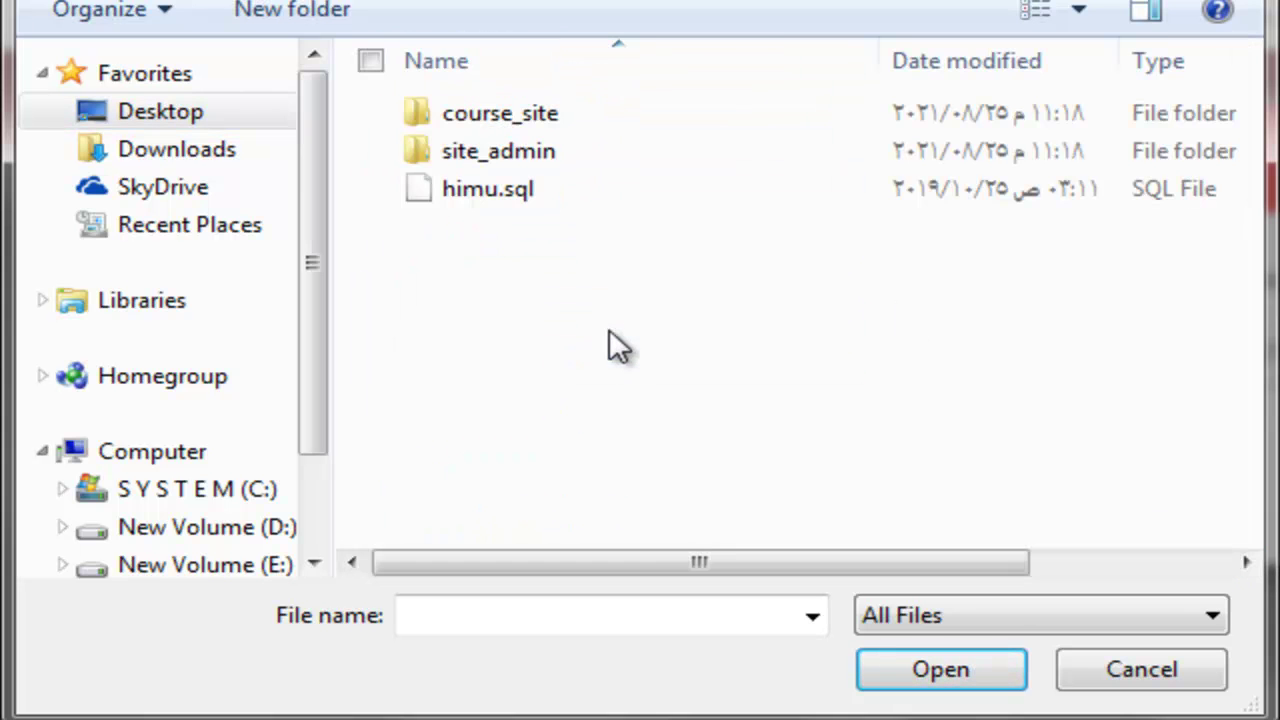
pyautogui.doubleClick(591, 114)
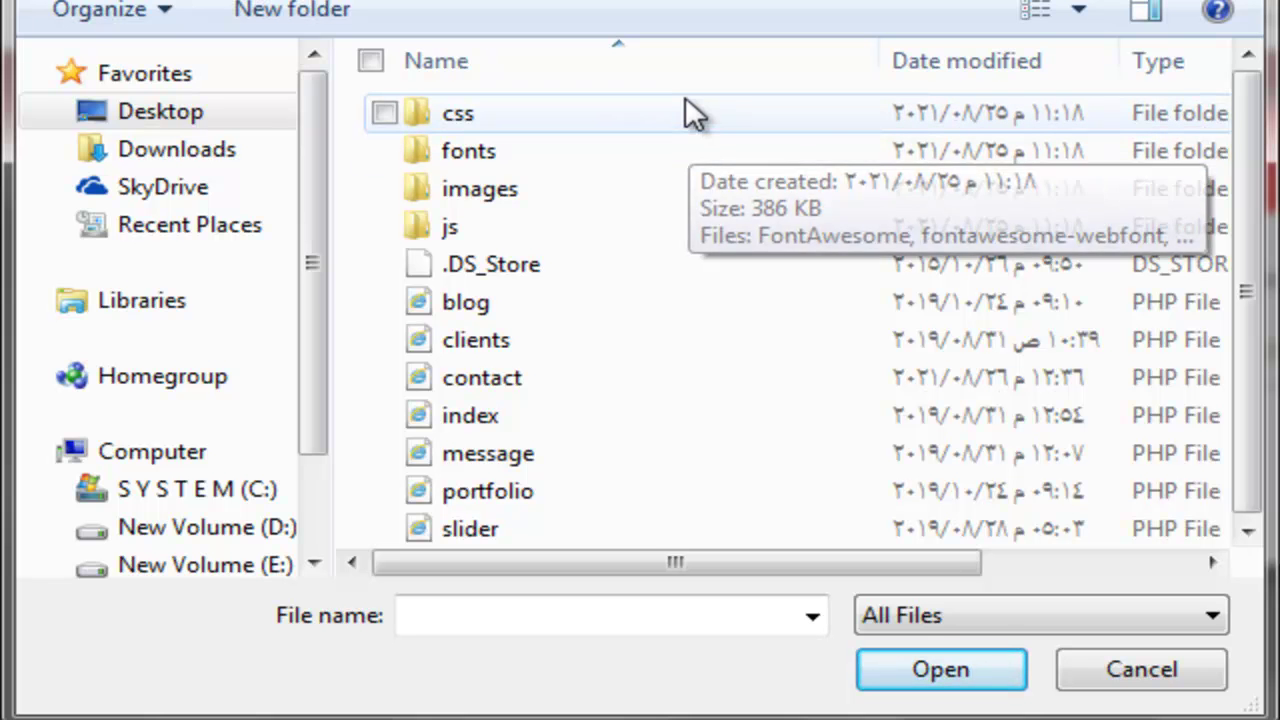
pyautogui.moveTo(685, 97); pyautogui.dragTo(570, 719)
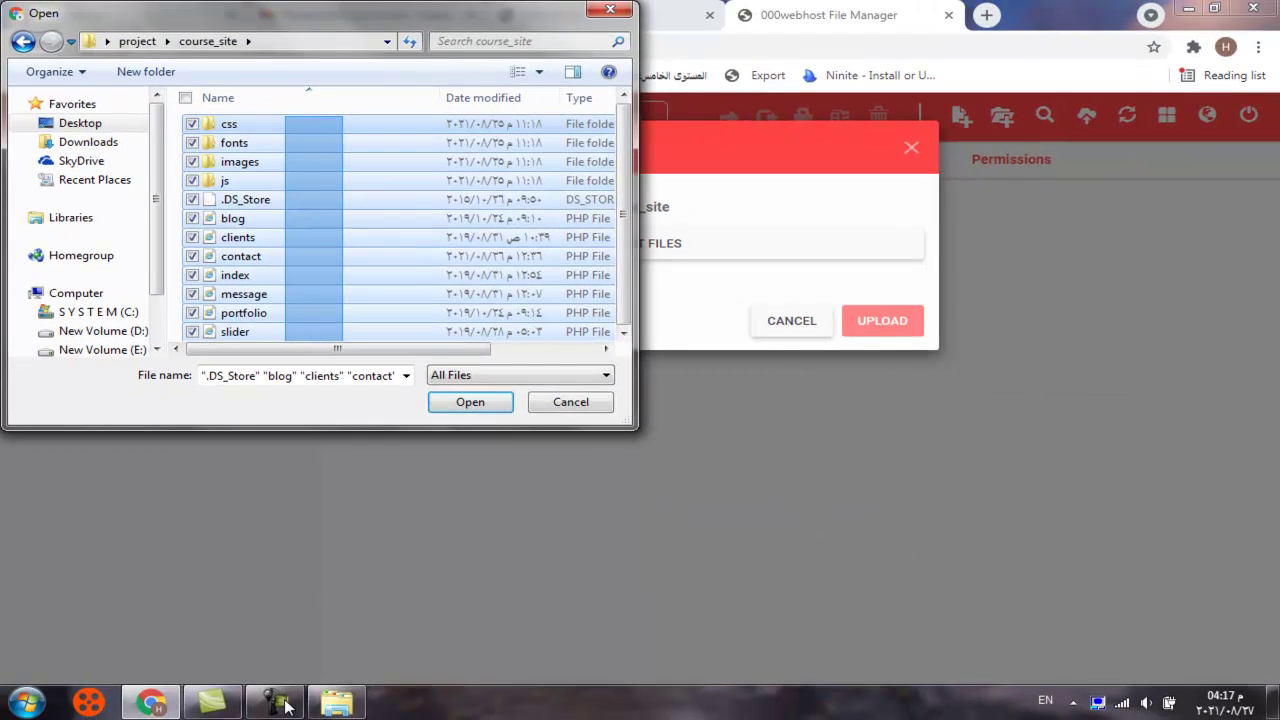
pyautogui.moveTo(287, 706); pyautogui.dragTo(285, 653)
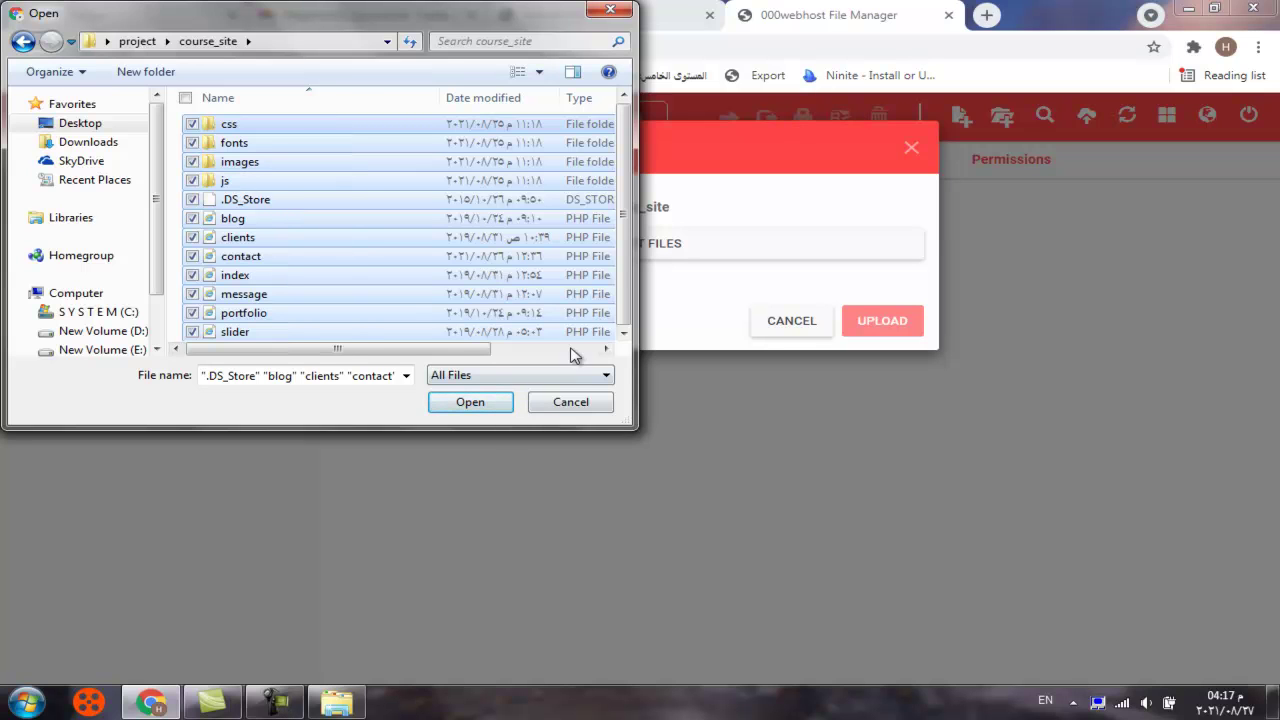
pyautogui.click(462, 405)
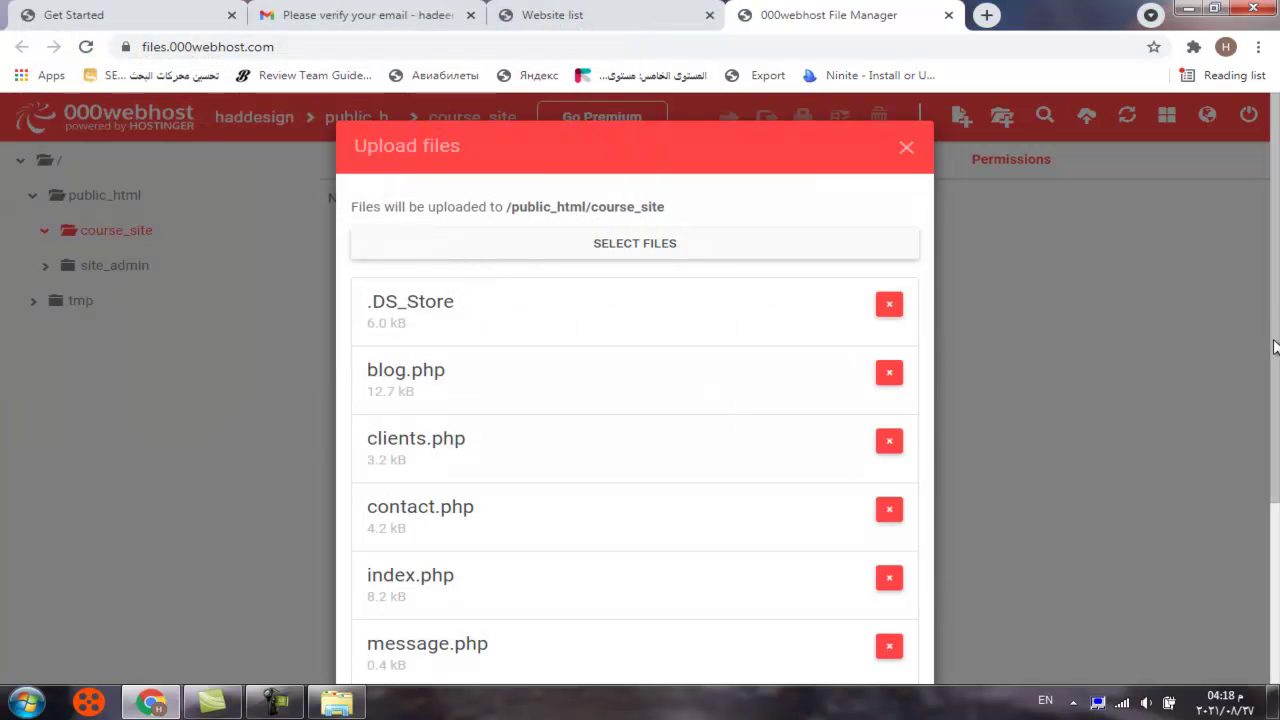
pyautogui.scroll(-3, 1277, 355)
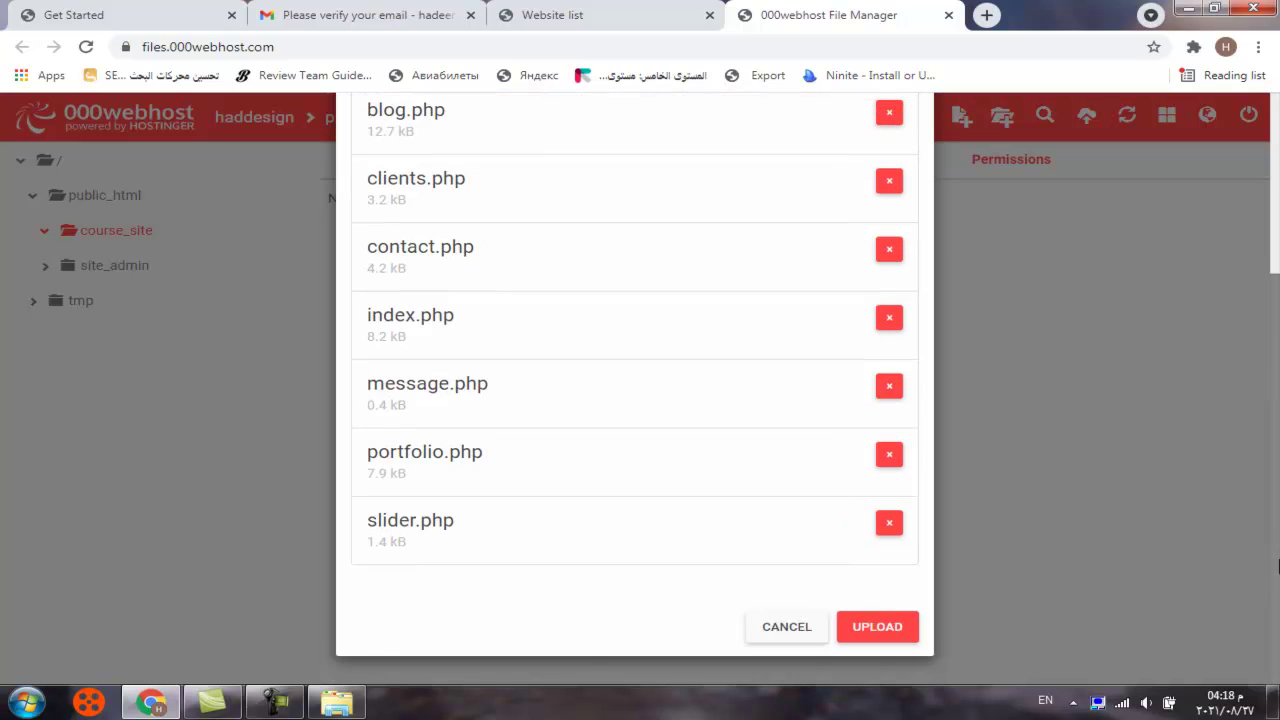
pyautogui.click(888, 630)
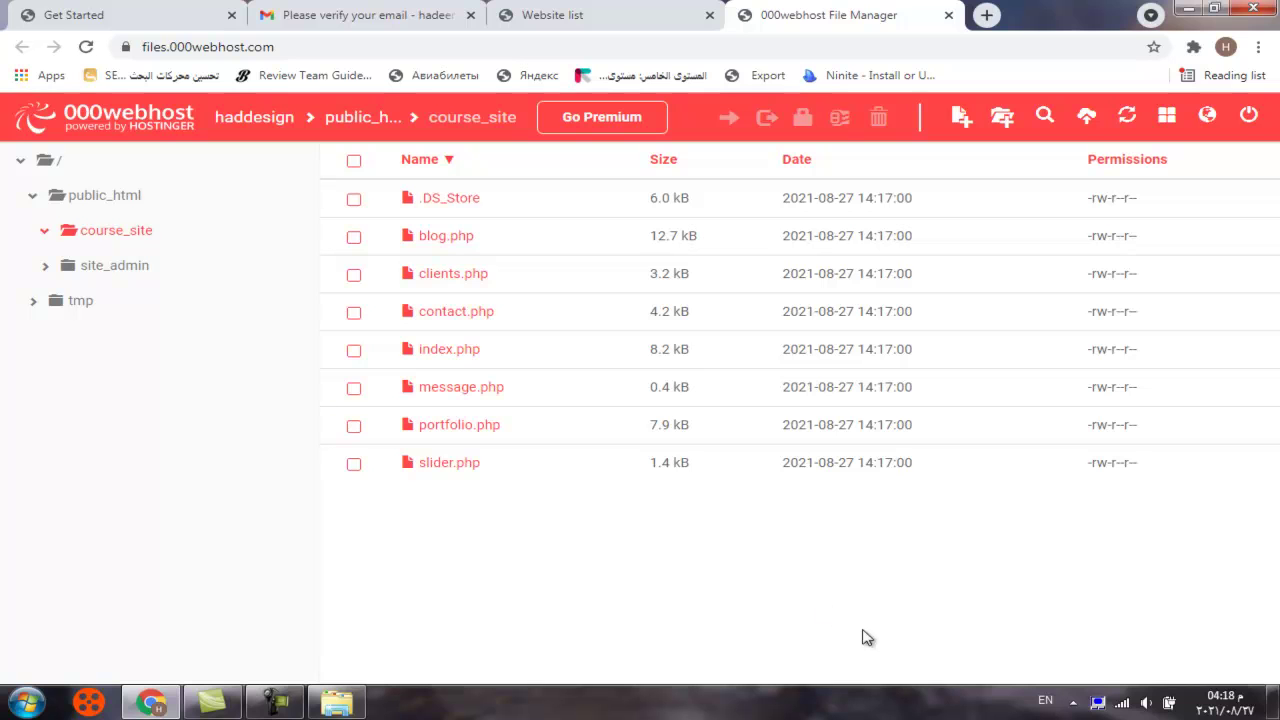
# Create the css and fonts folders in course_site, checking the local subfolder names
pyautogui.click(1002, 117)
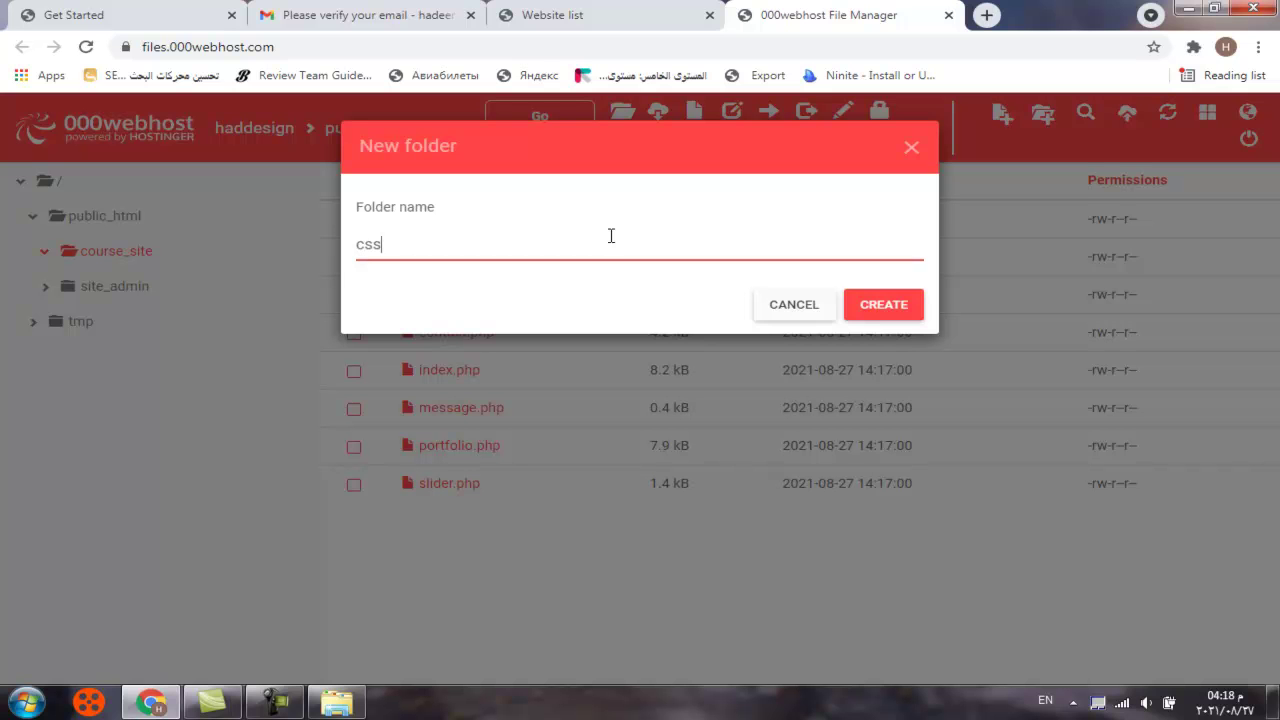
pyautogui.click(899, 305)
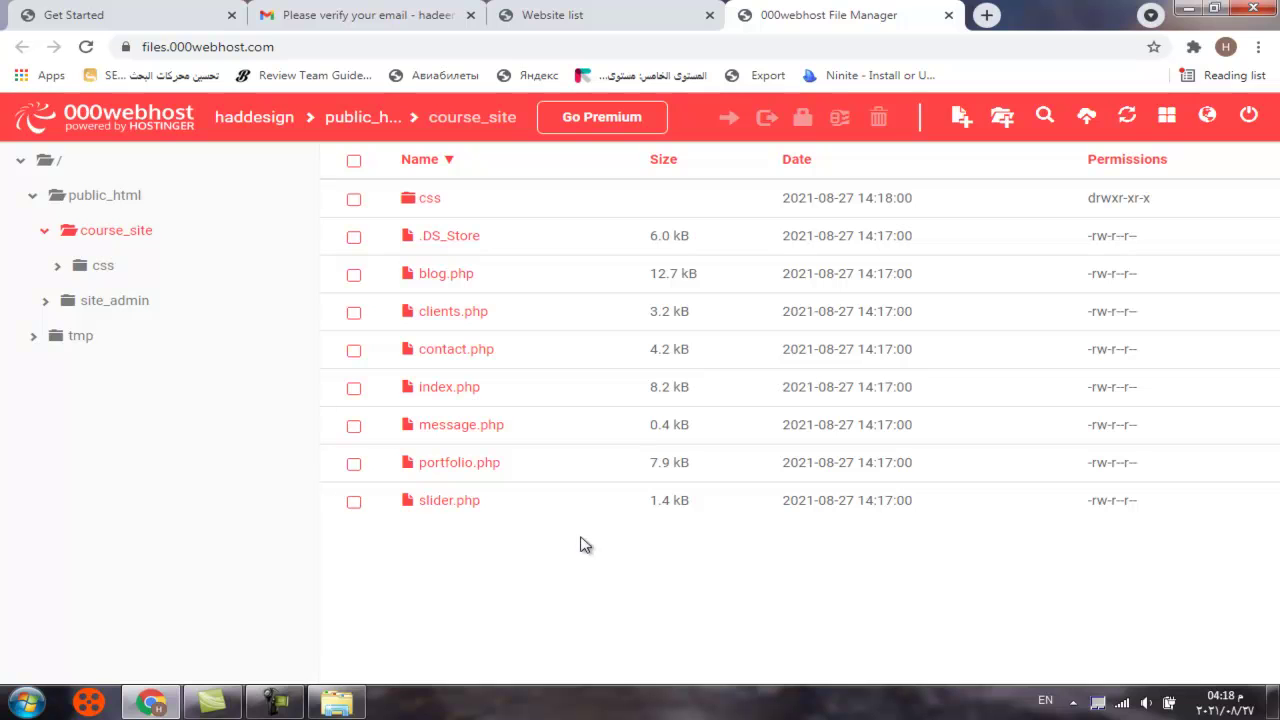
pyautogui.click(345, 703)
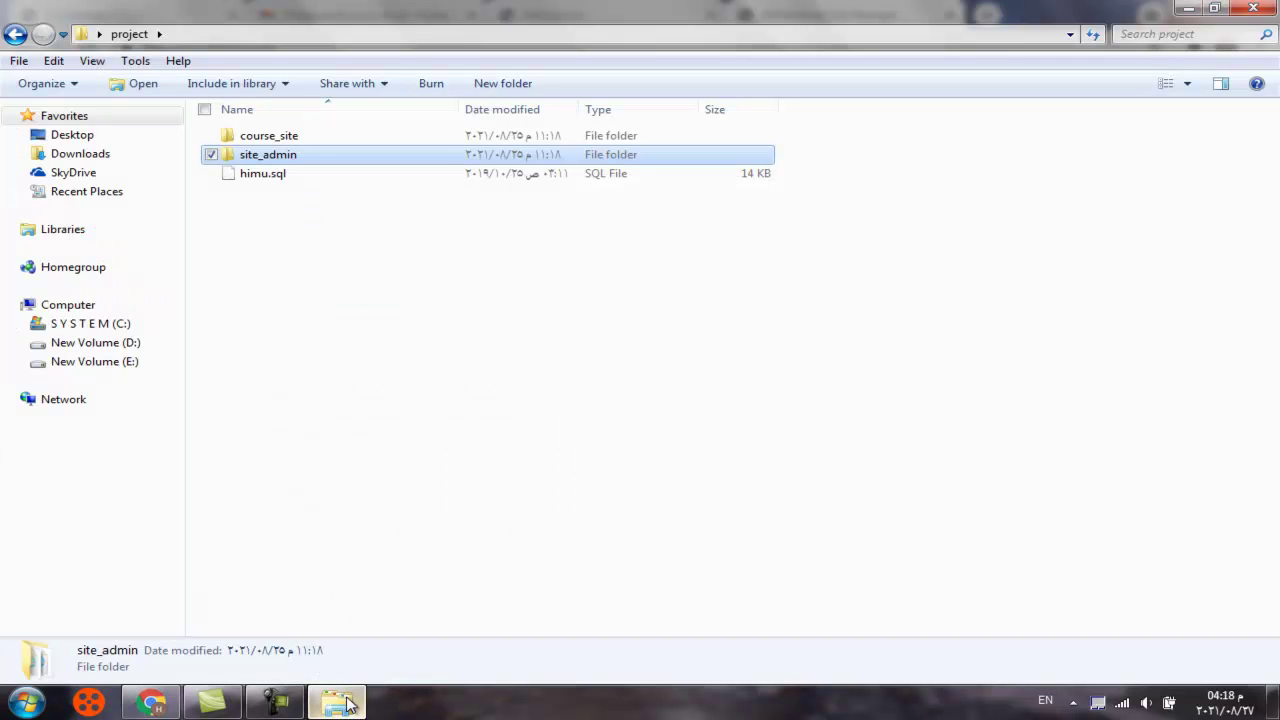
pyautogui.doubleClick(308, 141)
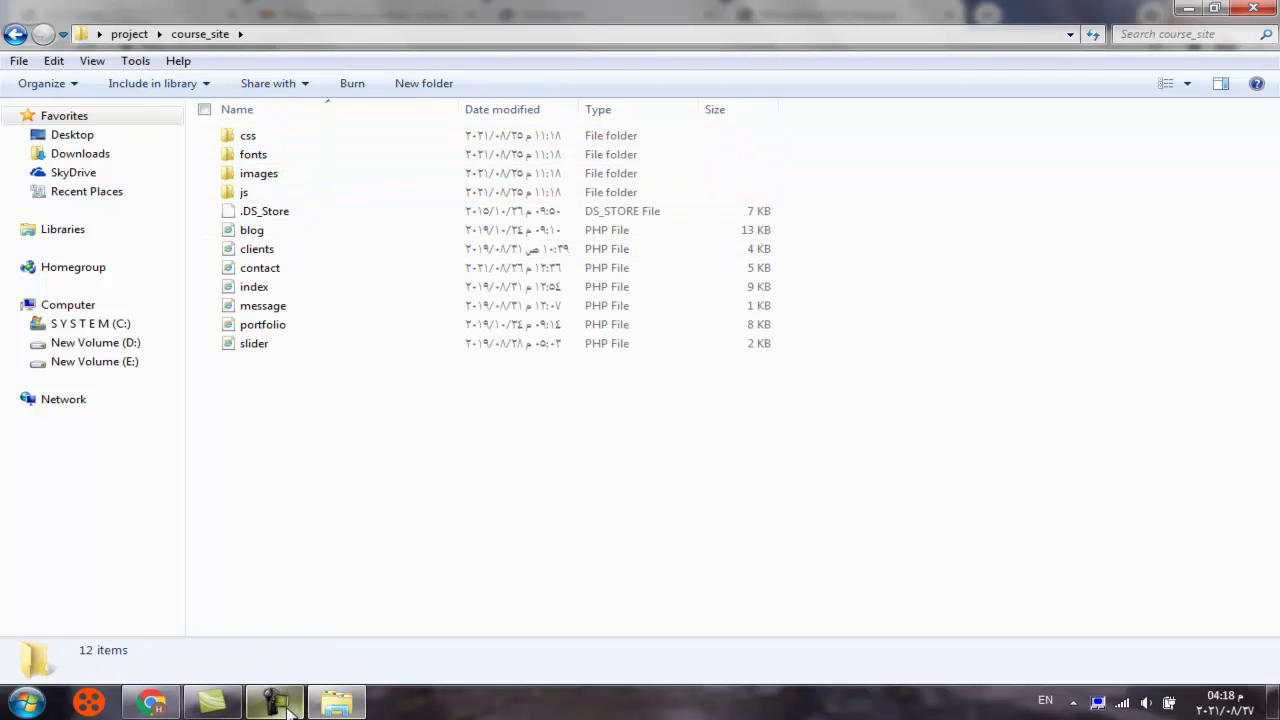
pyautogui.click(318, 707)
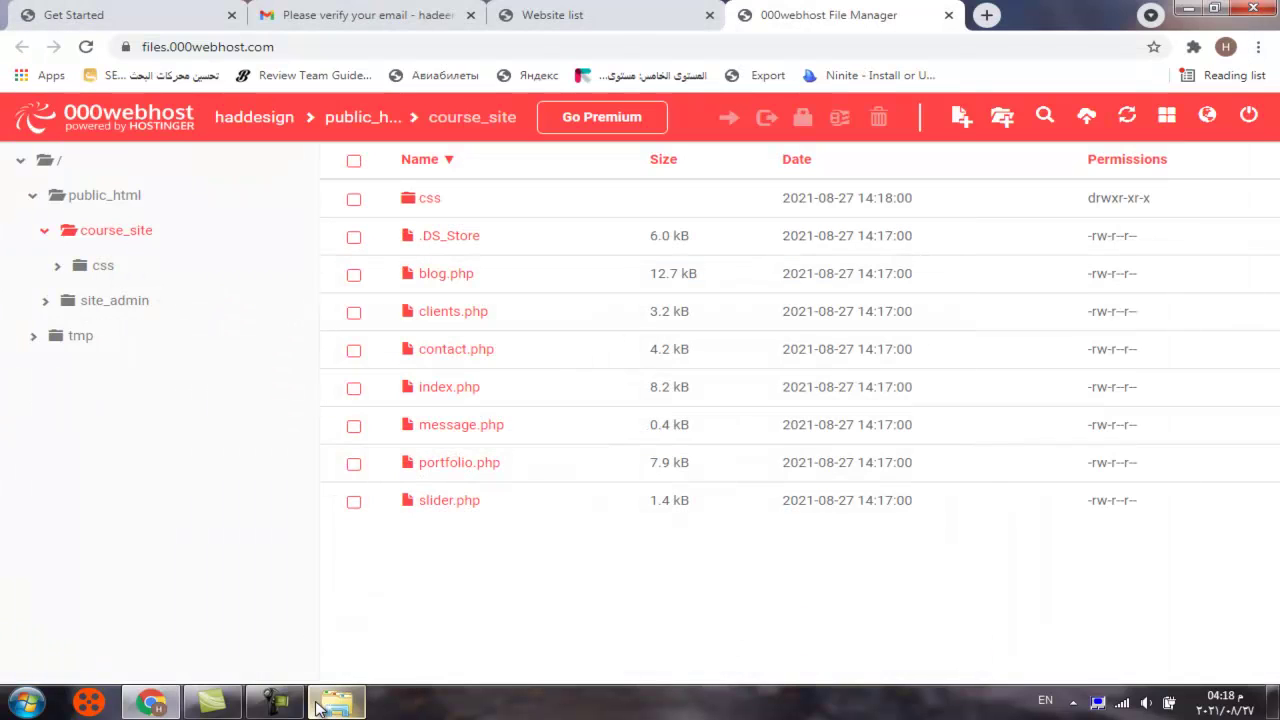
pyautogui.click(1003, 117)
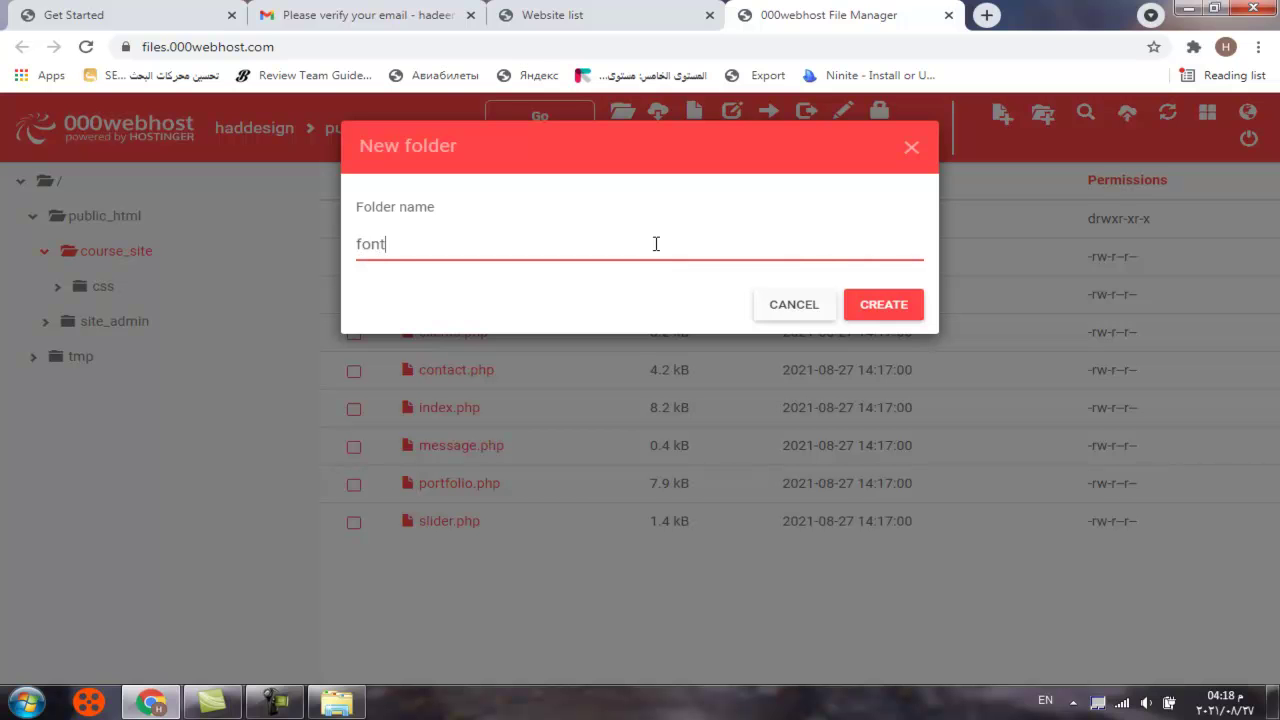
pyautogui.click(877, 304)
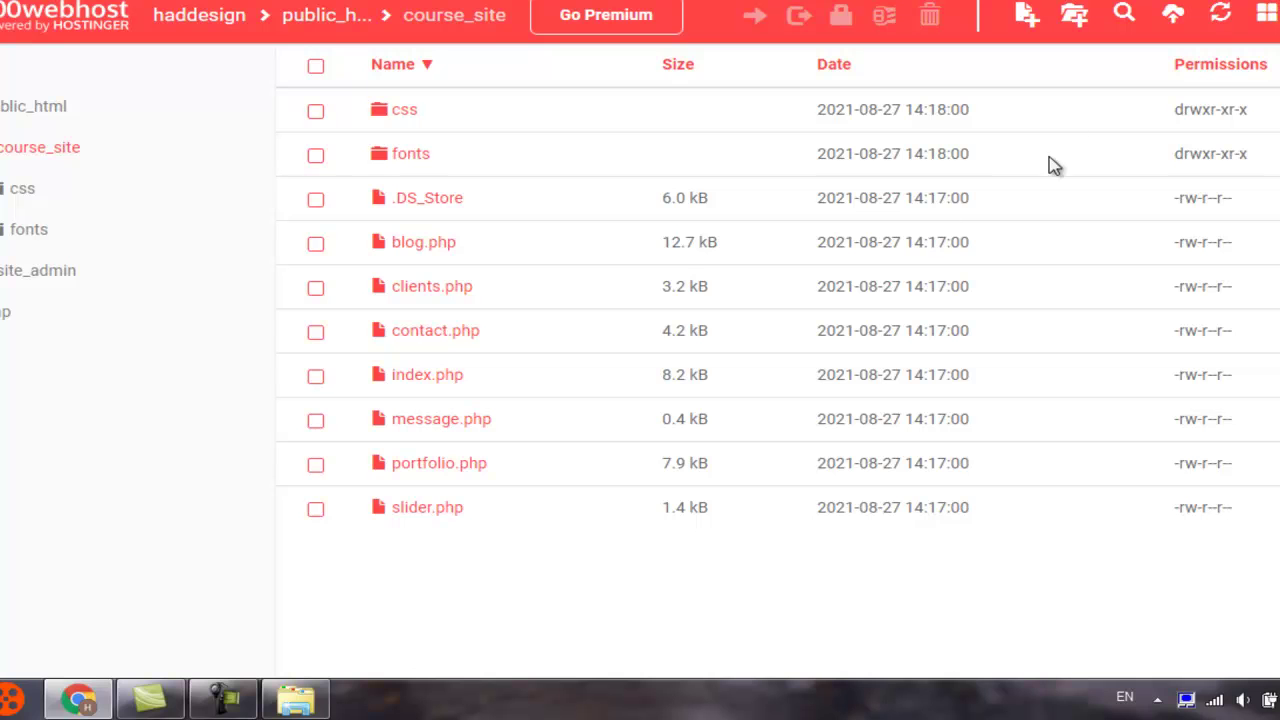
# Add the images and js folders to course_site
pyautogui.click(1074, 16)
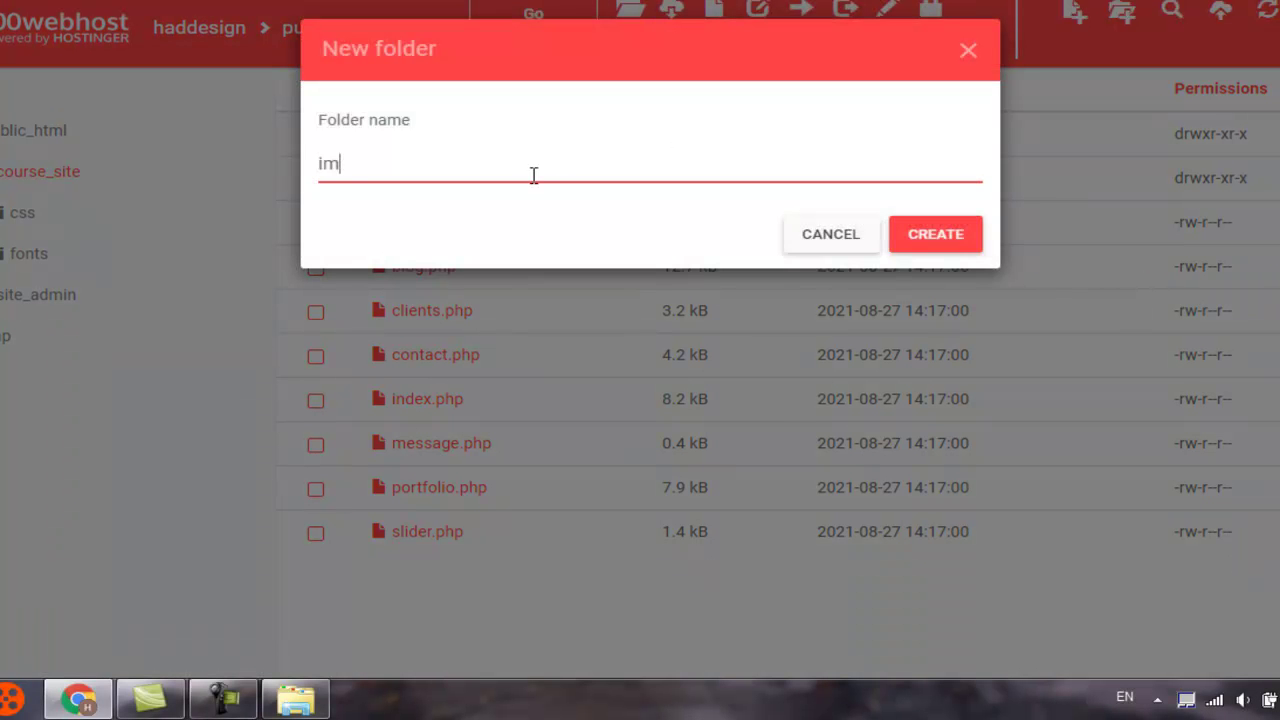
pyautogui.write('images')
pyautogui.click(932, 238)
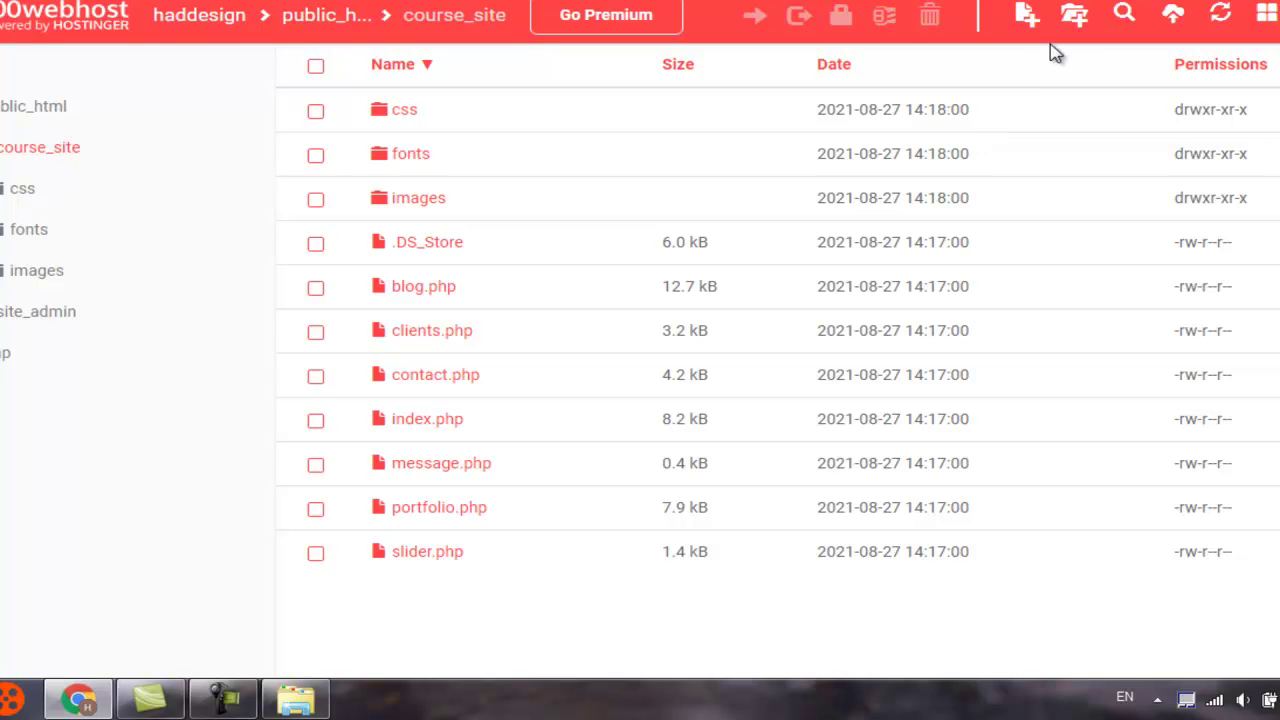
pyautogui.click(1076, 16)
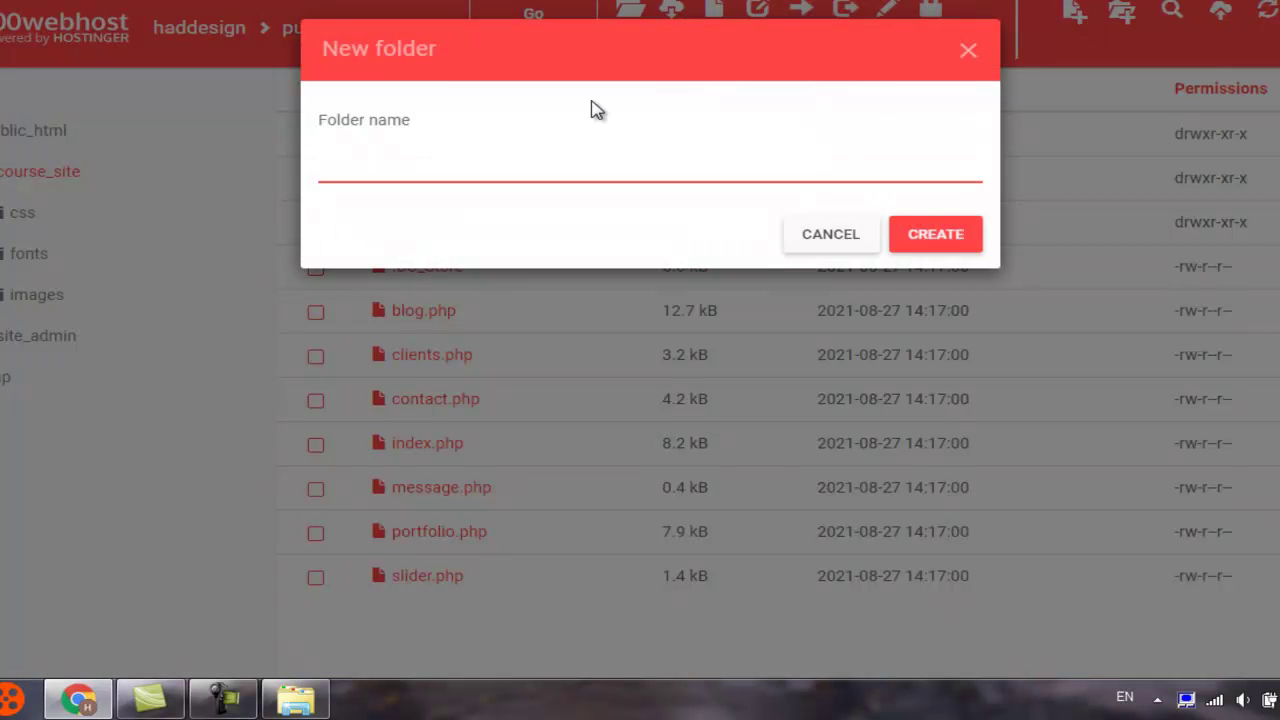
pyautogui.write('js')
pyautogui.click(963, 234)
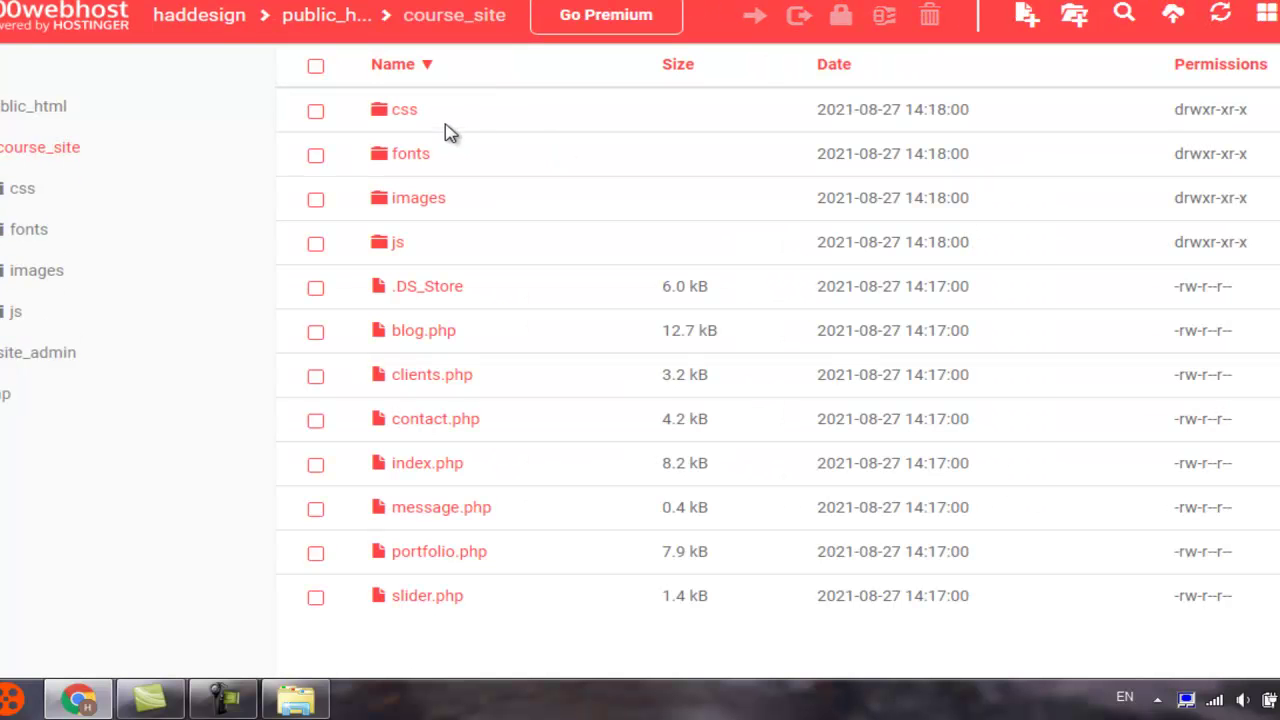
pyautogui.click(409, 113)
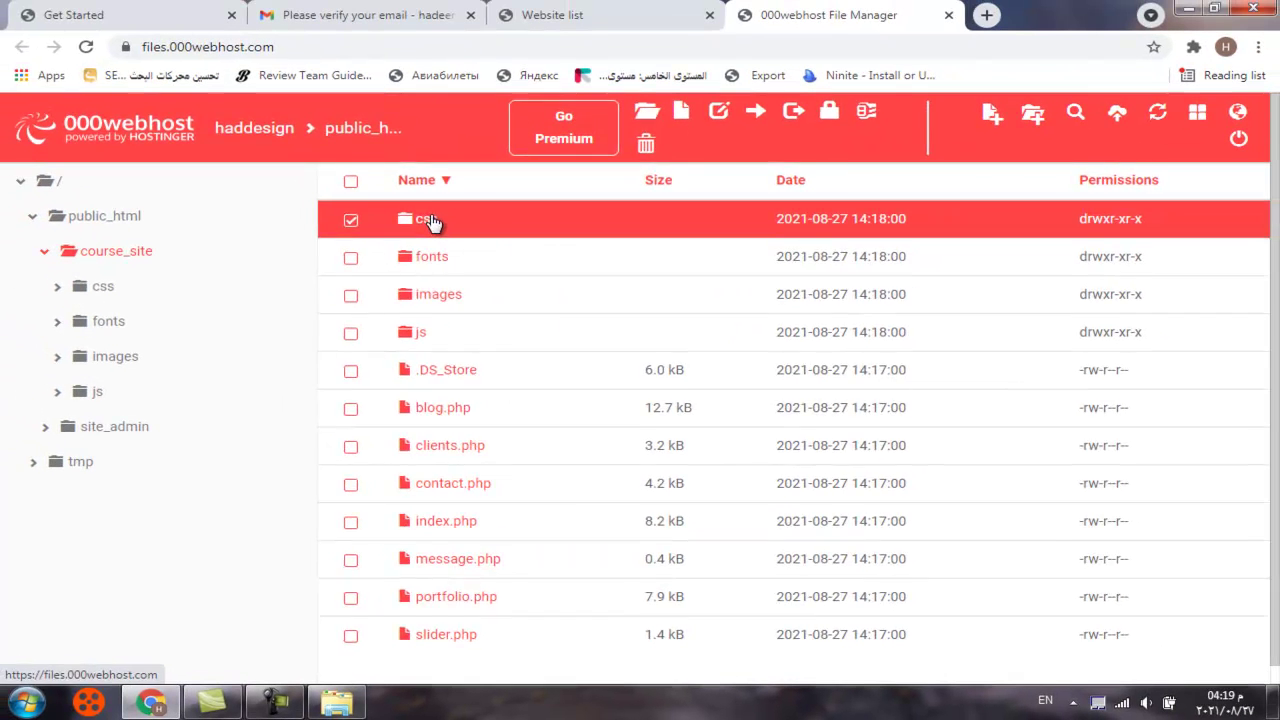
# Upload all eight stylesheets from the local css folder into course_site/css
pyautogui.doubleClick(405, 133)
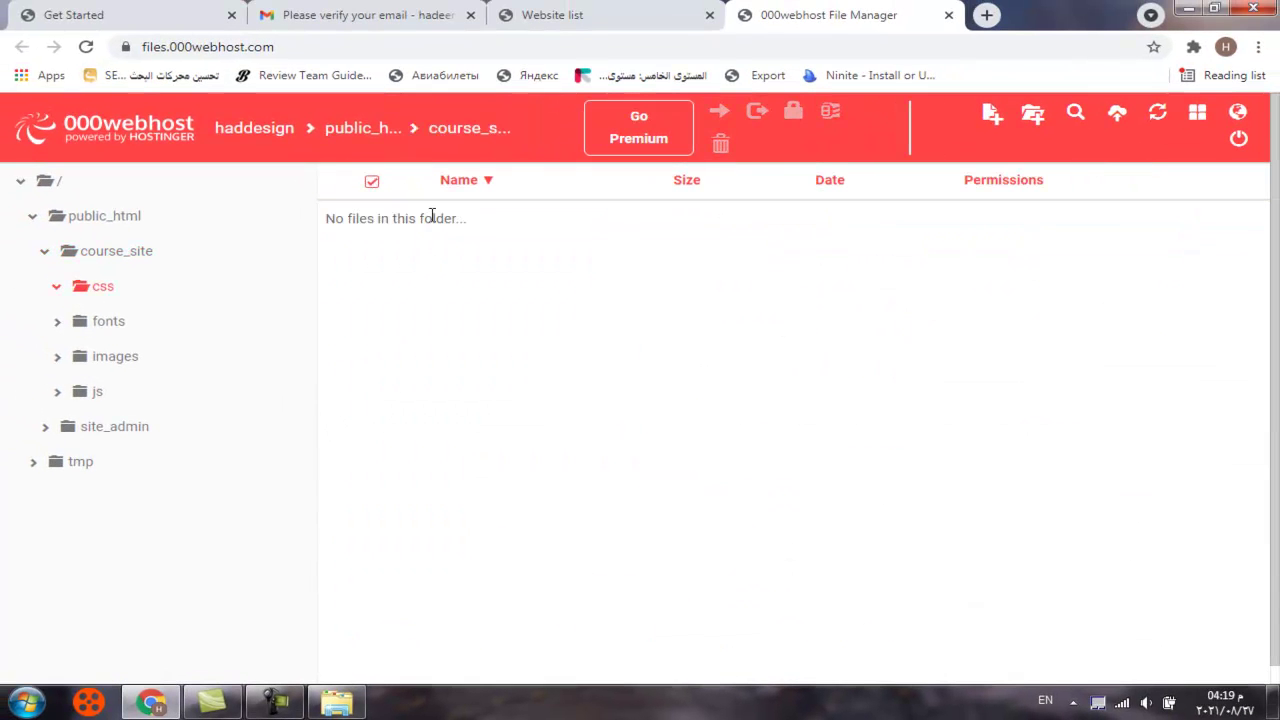
pyautogui.click(1117, 118)
pyautogui.click(701, 247)
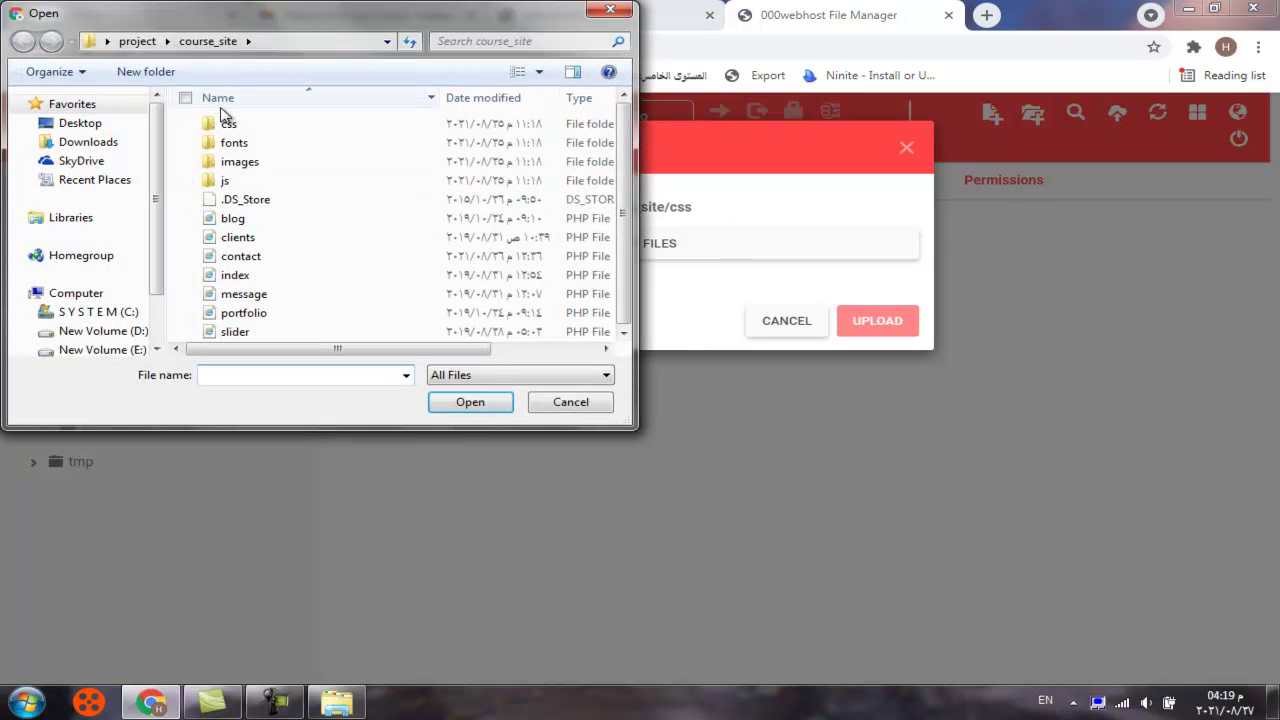
pyautogui.click(221, 122)
pyautogui.doubleClick(221, 122)
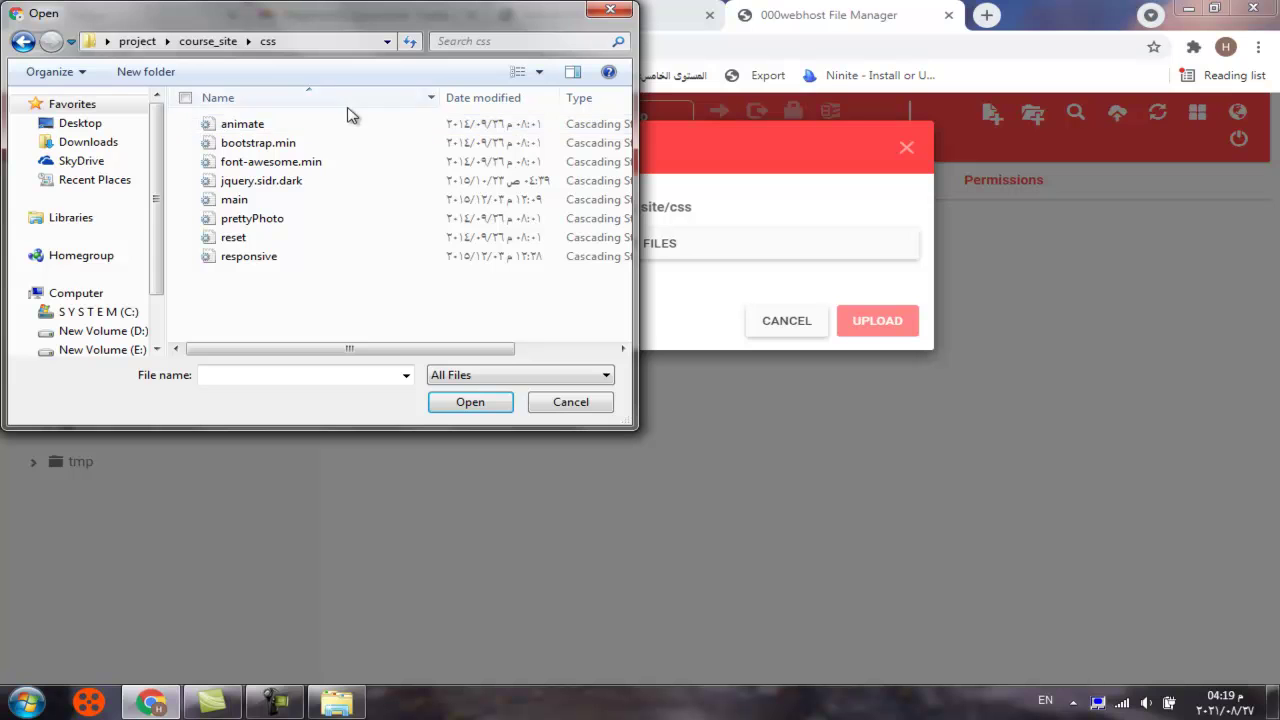
pyautogui.moveTo(349, 124); pyautogui.dragTo(330, 314)
pyautogui.click(446, 401)
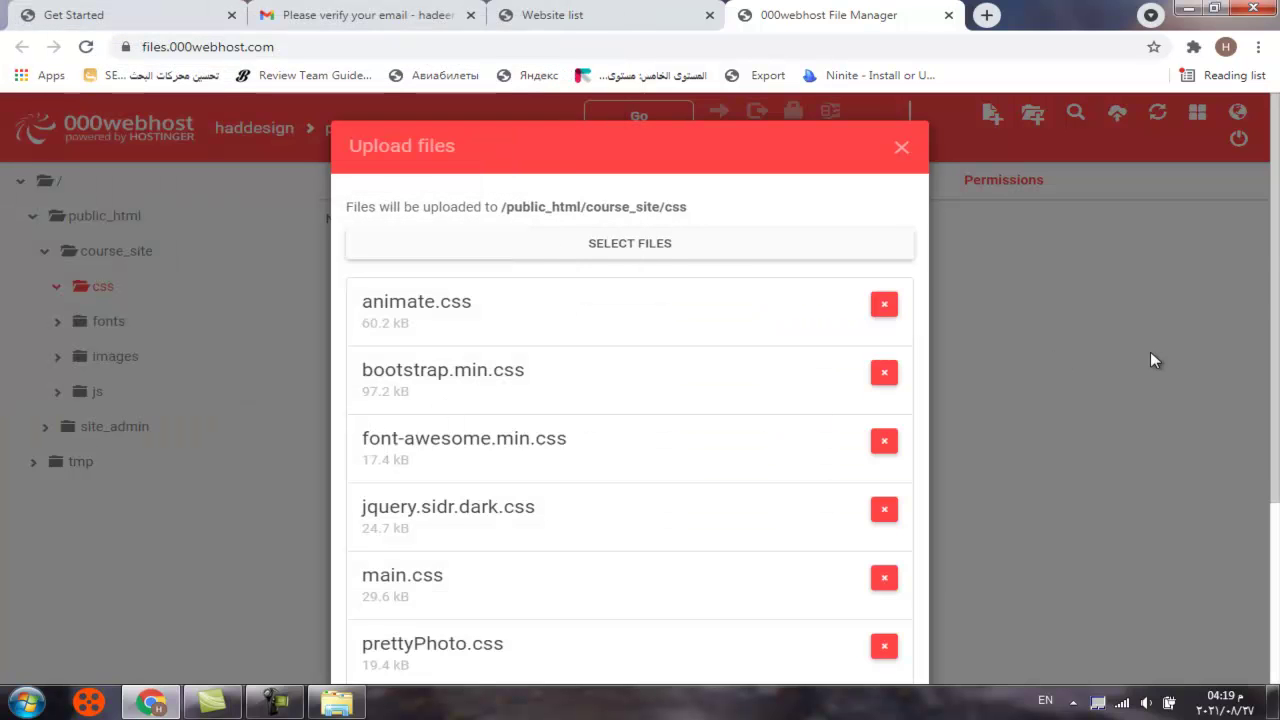
pyautogui.scroll(-3, 1277, 183)
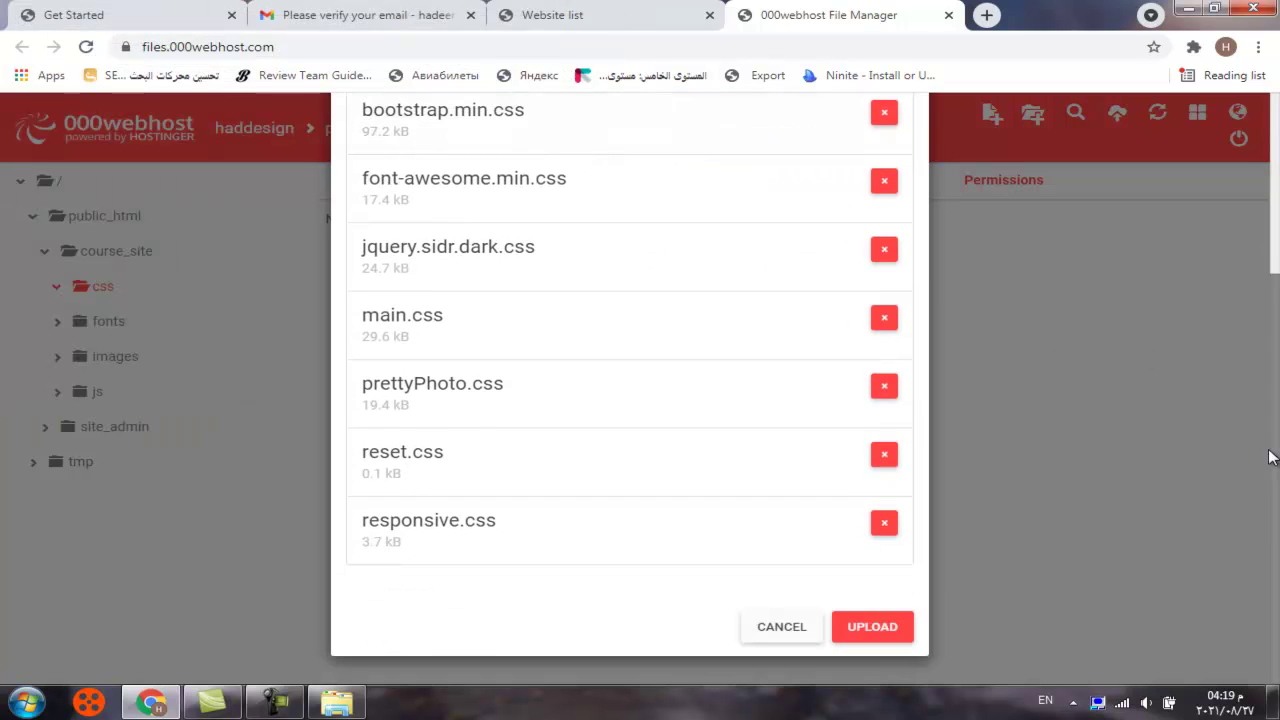
pyautogui.click(872, 626)
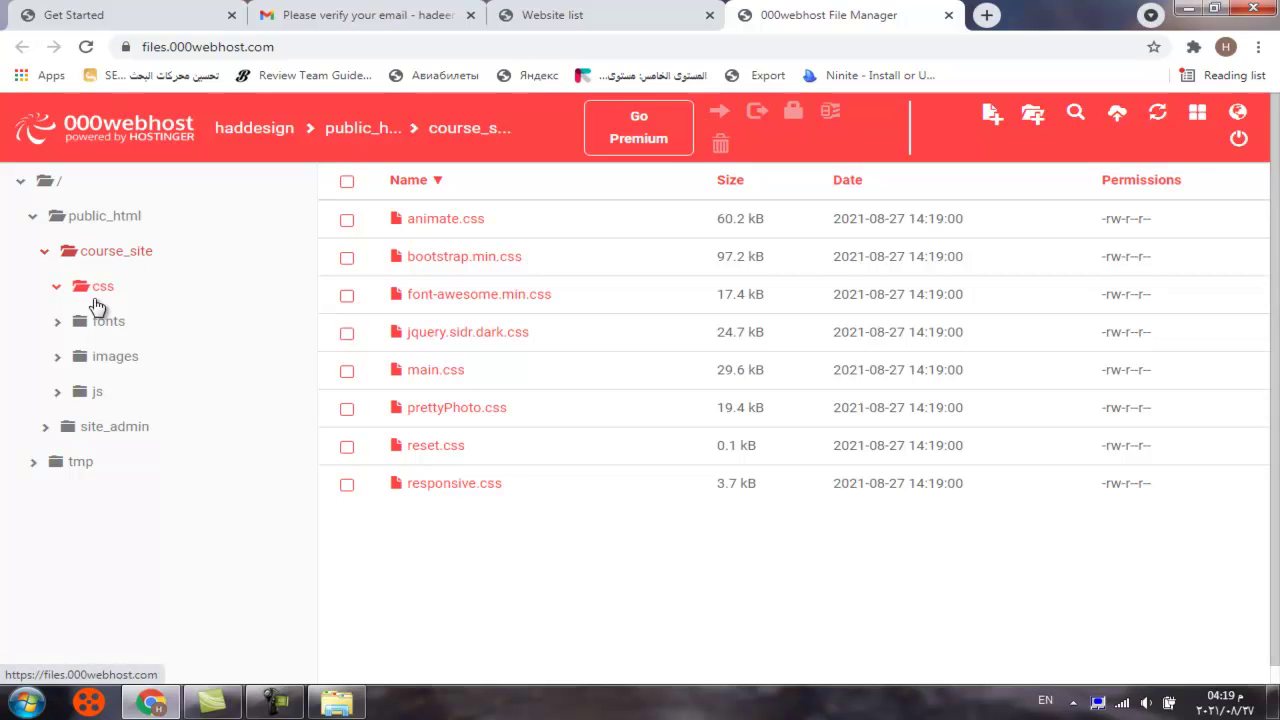
# Upload the five files from project/course_site/fonts into the server's fonts folder
pyautogui.click(87, 330)
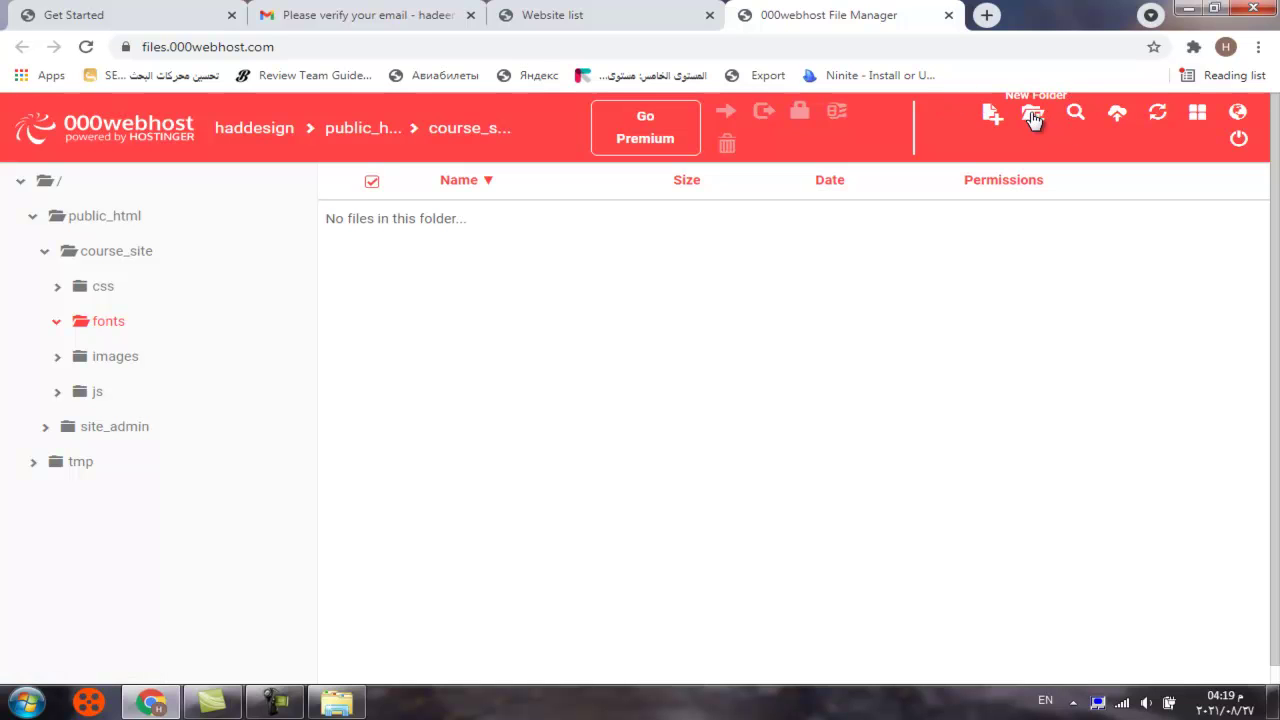
pyautogui.click(1120, 116)
pyautogui.click(641, 244)
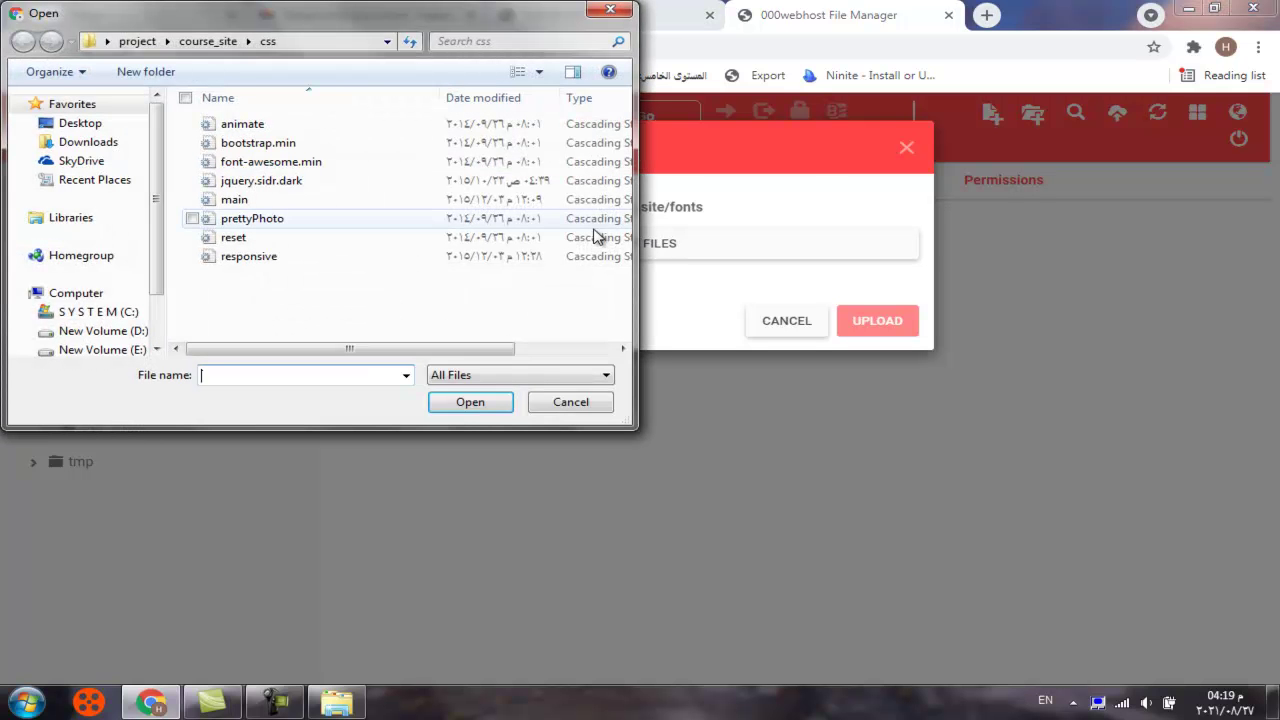
pyautogui.click(225, 41)
pyautogui.doubleClick(228, 145)
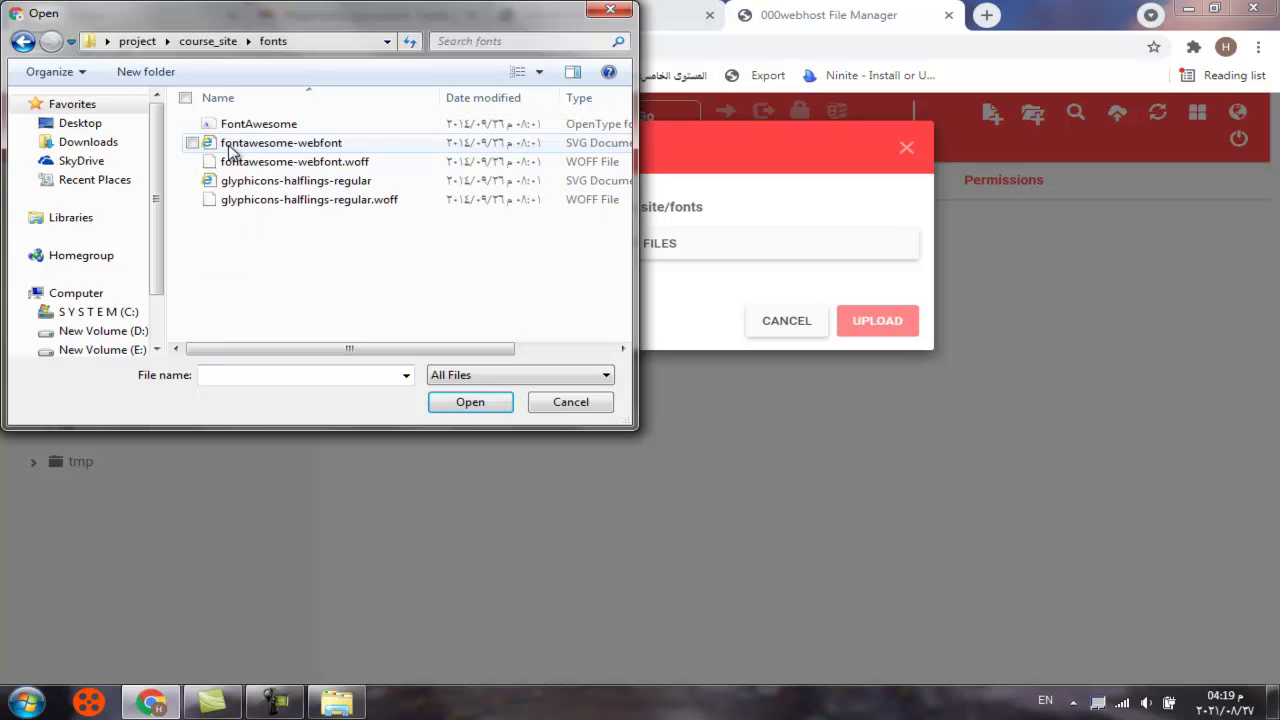
pyautogui.moveTo(391, 121); pyautogui.dragTo(393, 224)
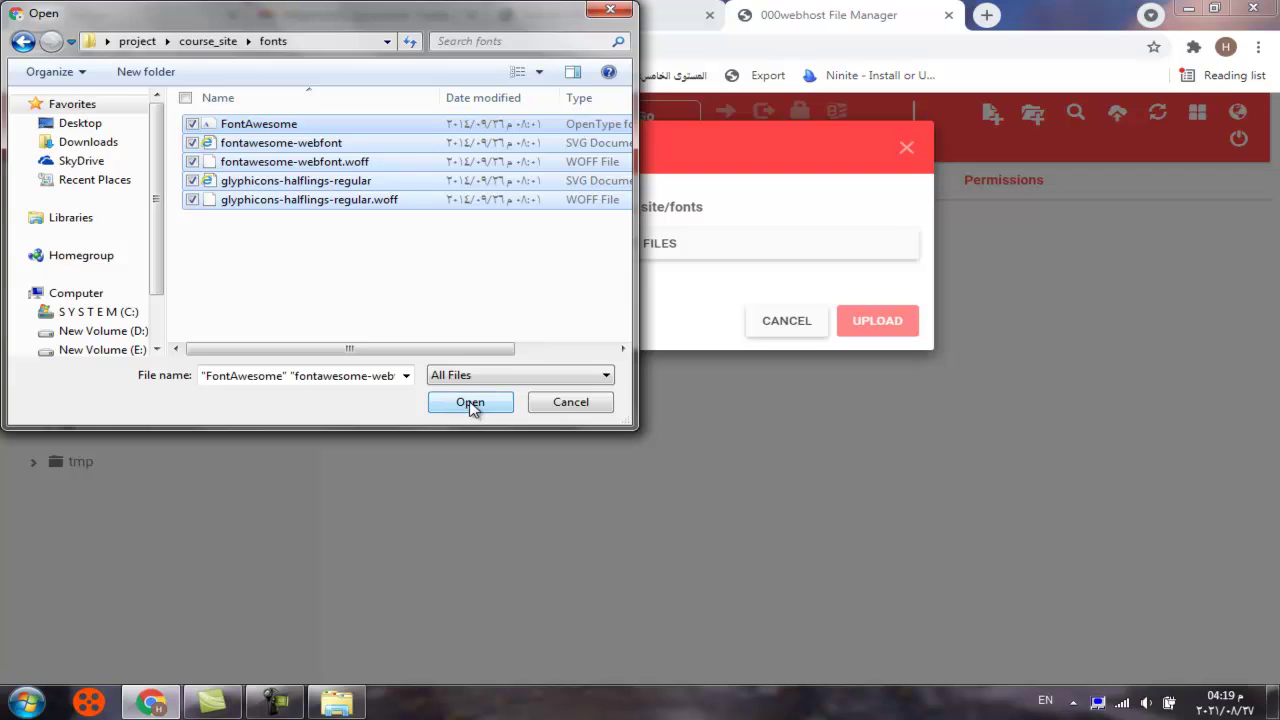
pyautogui.click(470, 402)
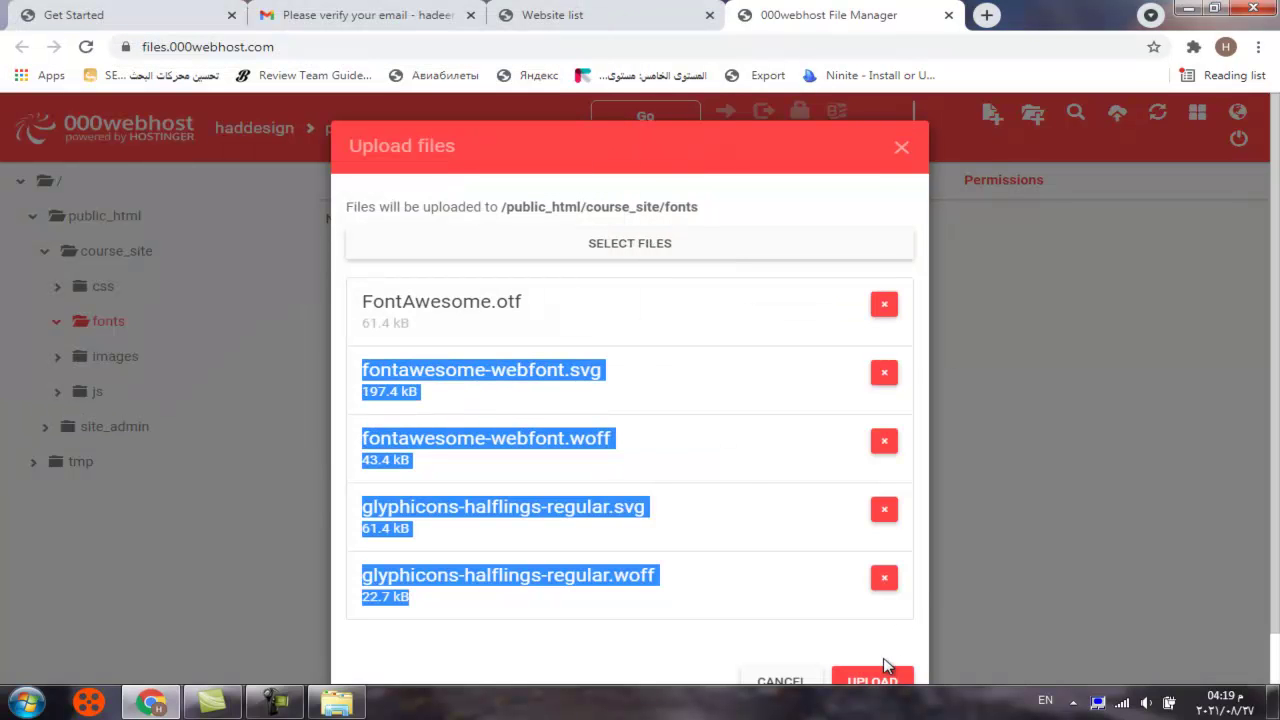
pyautogui.click(885, 678)
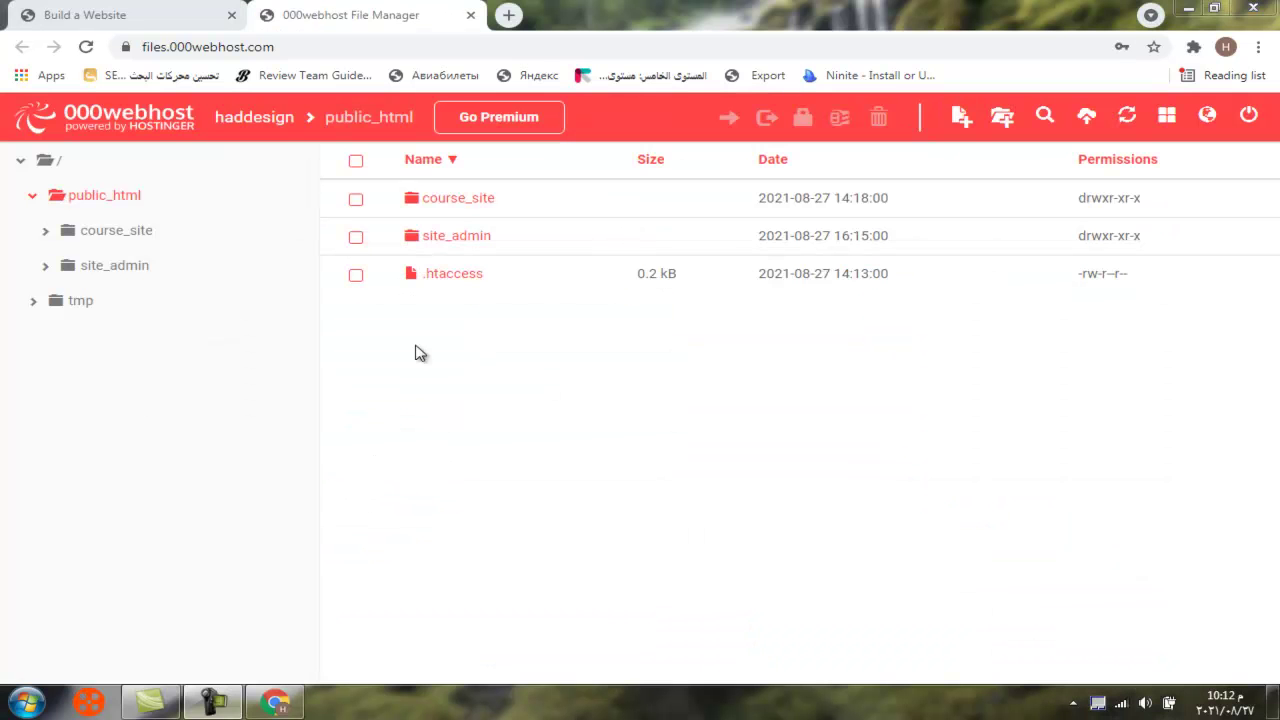
# Open course_site and its css folder to review the uploaded stylesheets, then return to the root folder
pyautogui.click(104, 198)
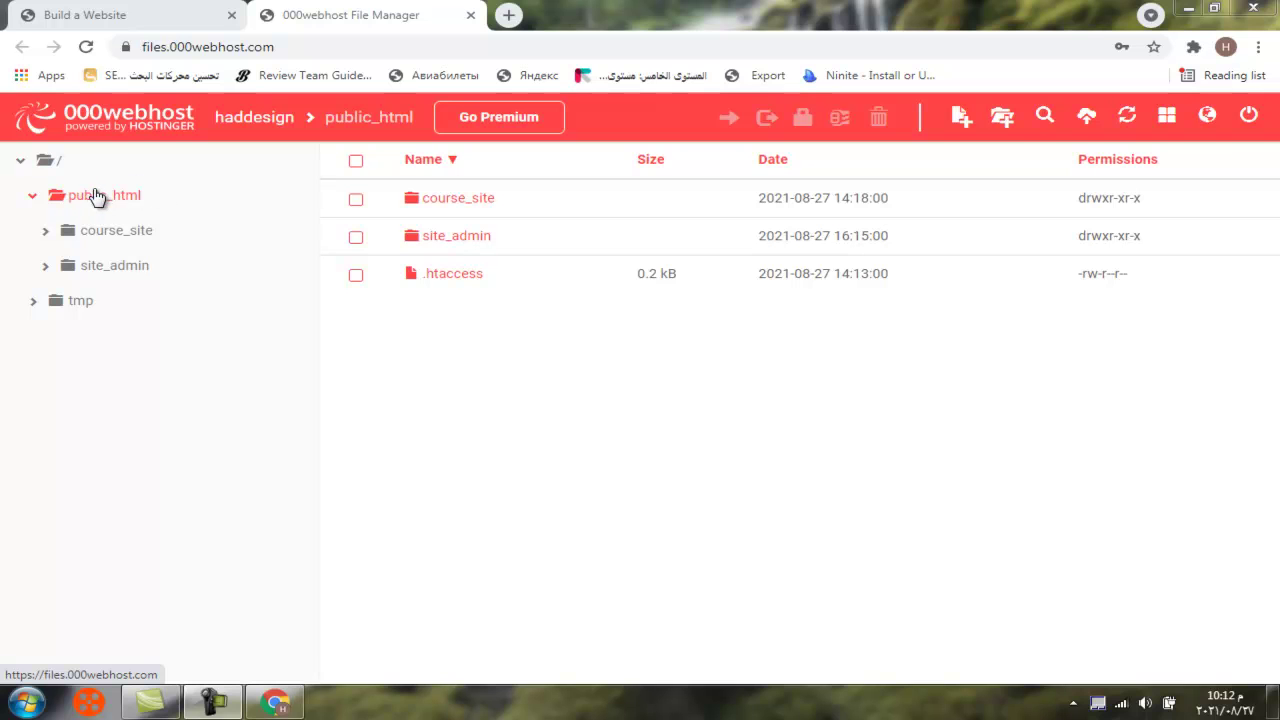
pyautogui.click(438, 205)
pyautogui.doubleClick(438, 205)
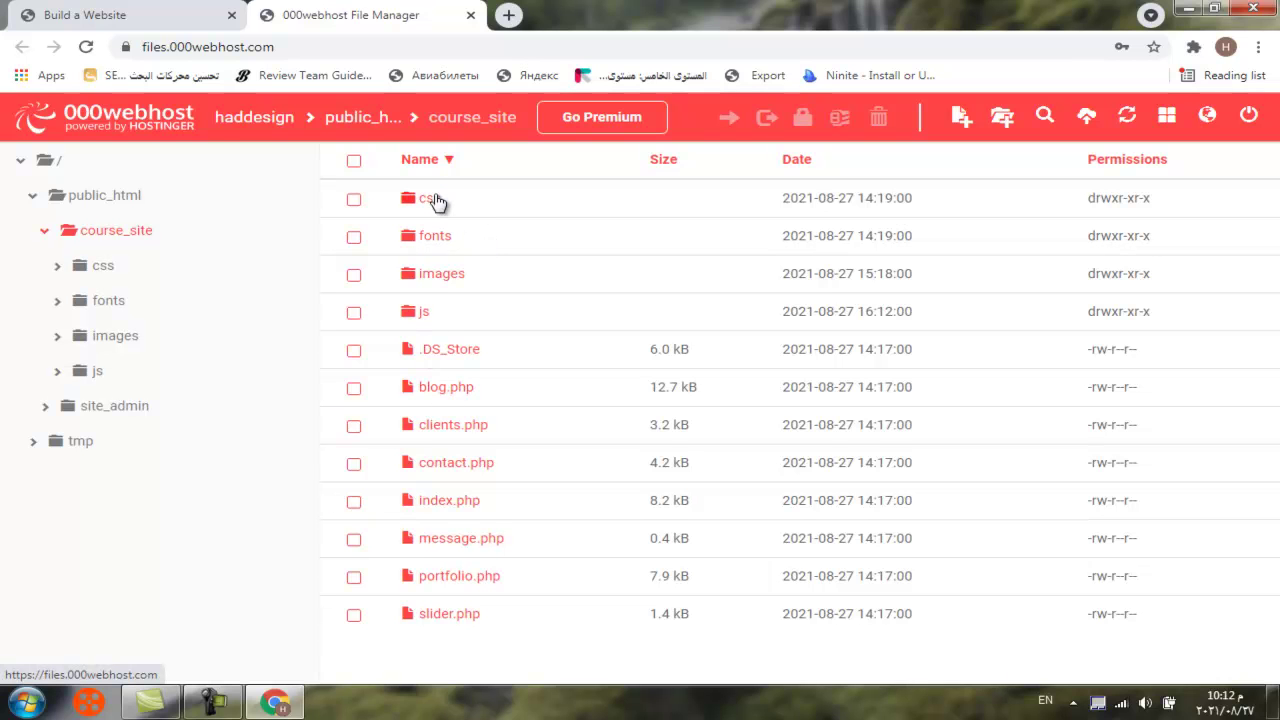
pyautogui.doubleClick(431, 200)
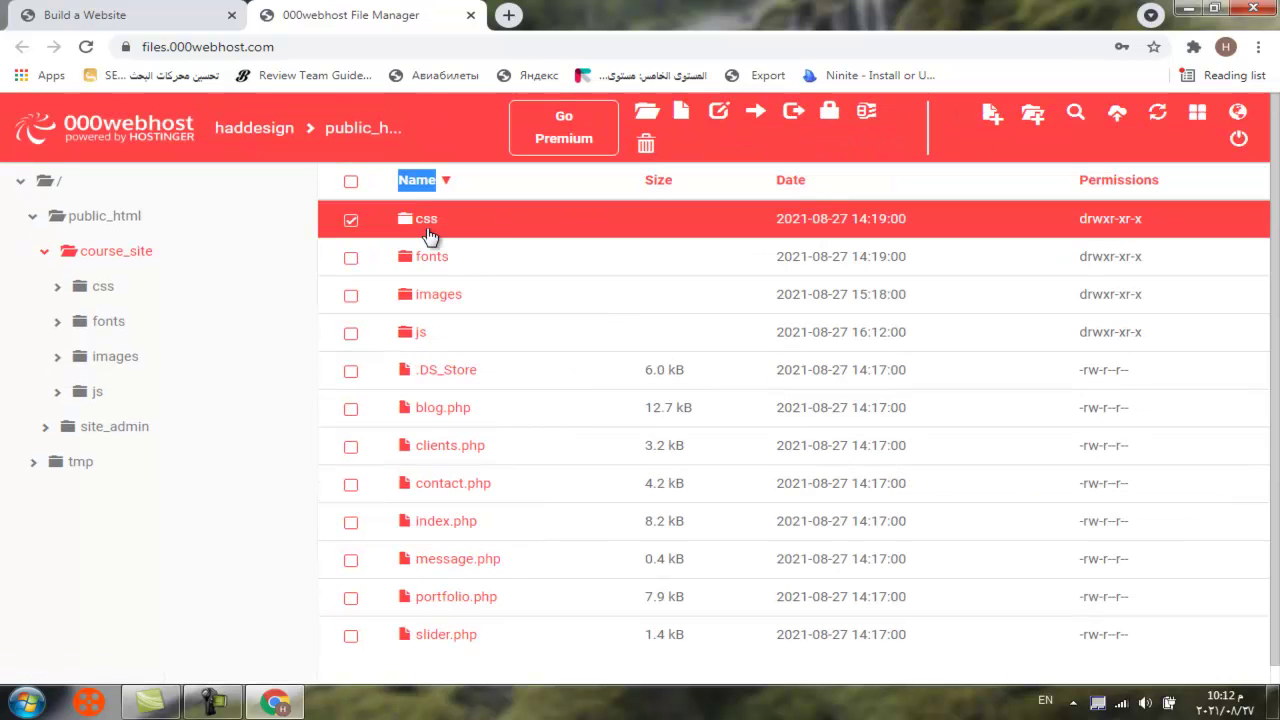
pyautogui.doubleClick(428, 228)
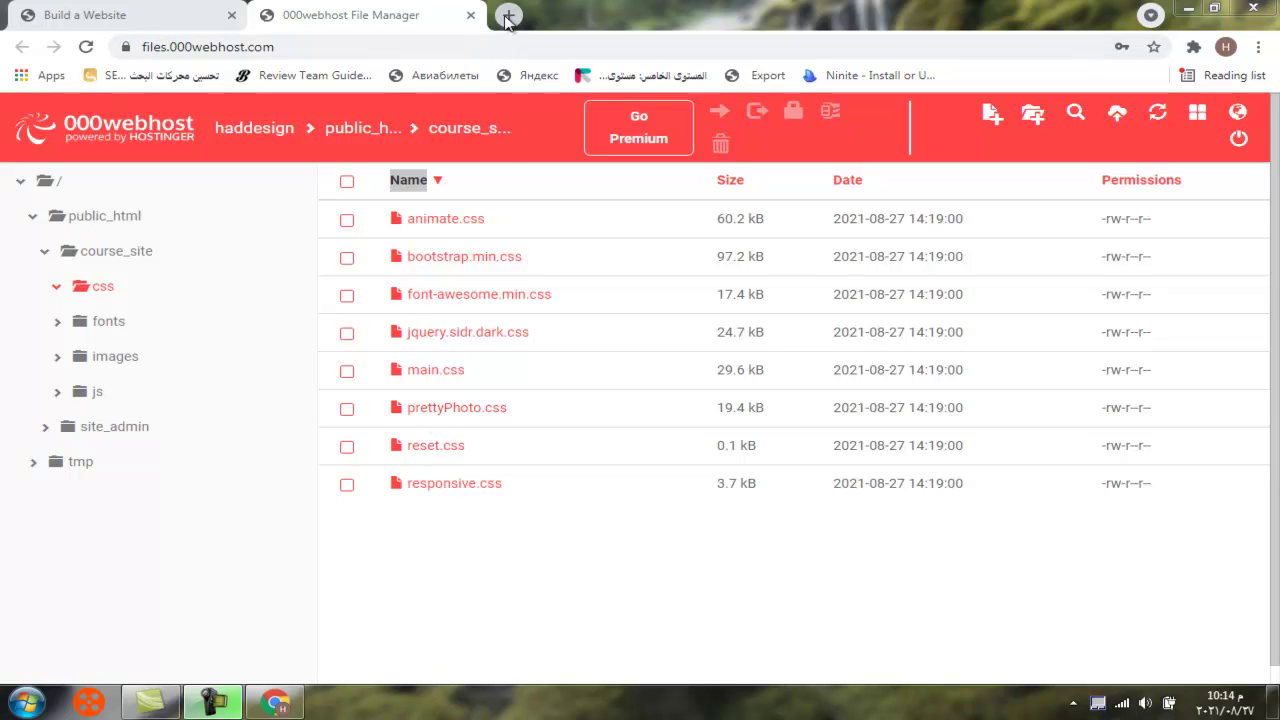
pyautogui.click(25, 187)
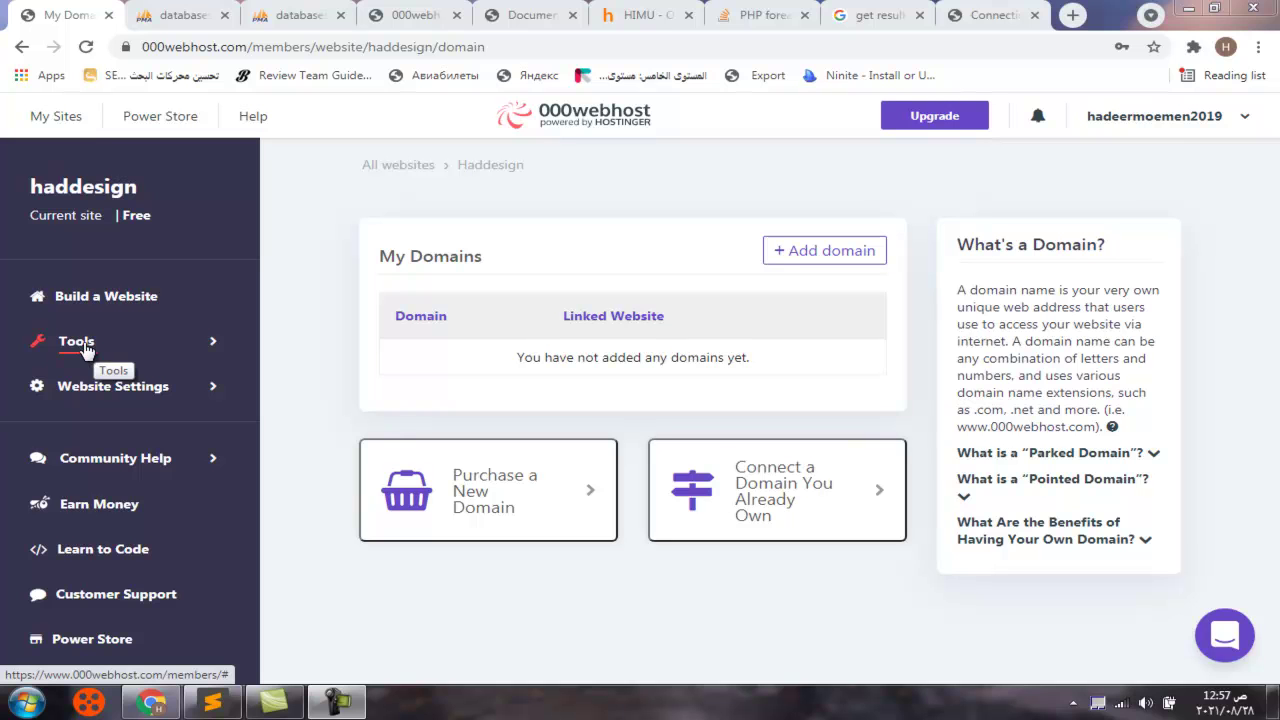
# Open Tools > Database Manager and start a new database, focusing its name and username fields
pyautogui.click(86, 346)
pyautogui.click(92, 478)
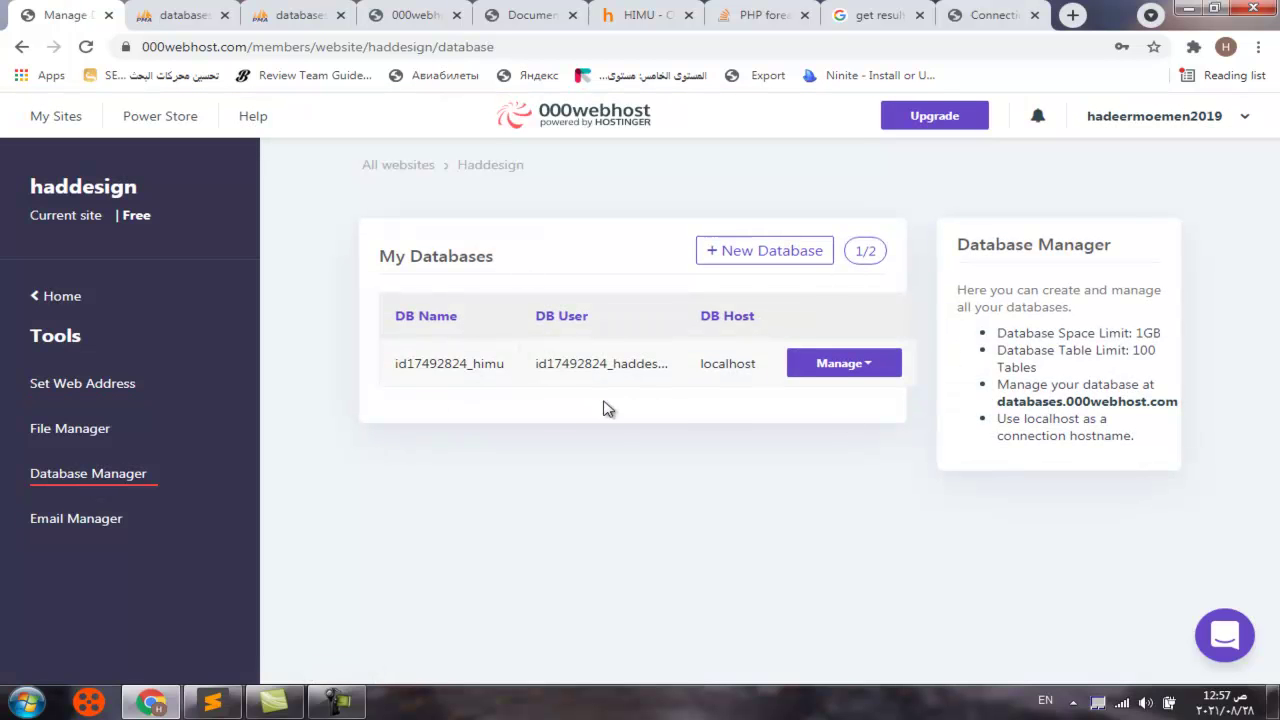
pyautogui.click(762, 251)
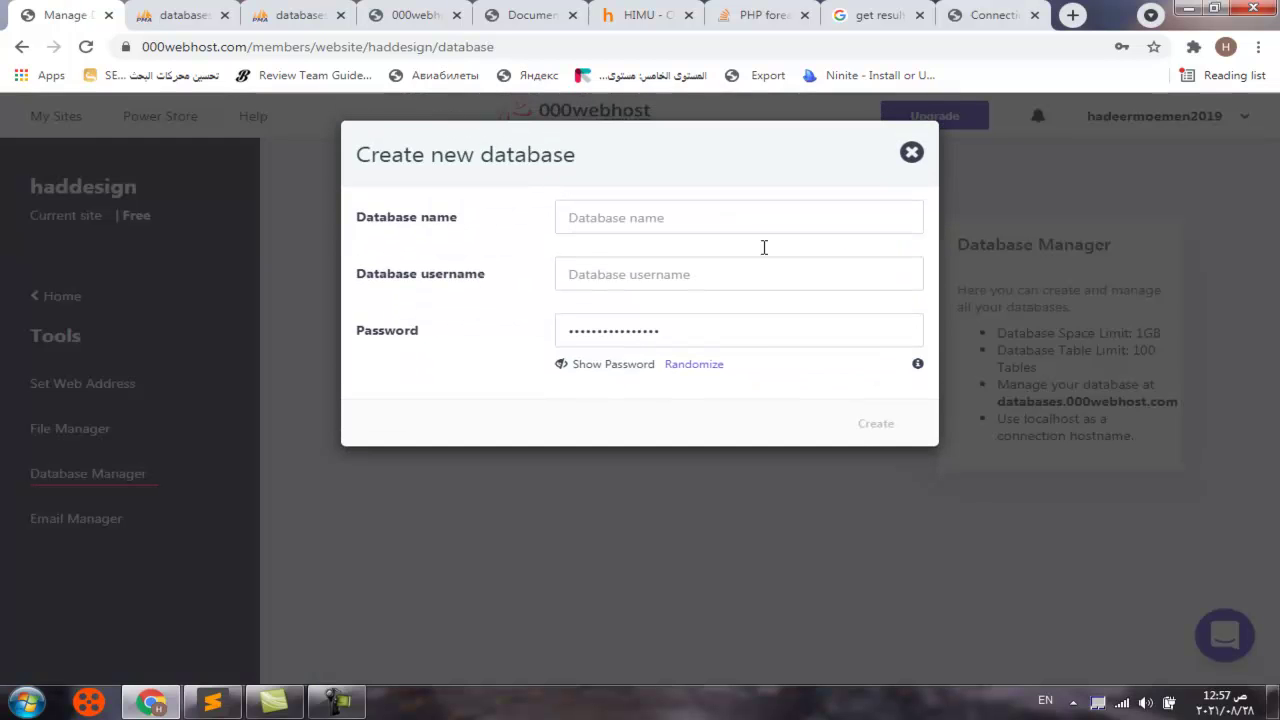
pyautogui.click(589, 217)
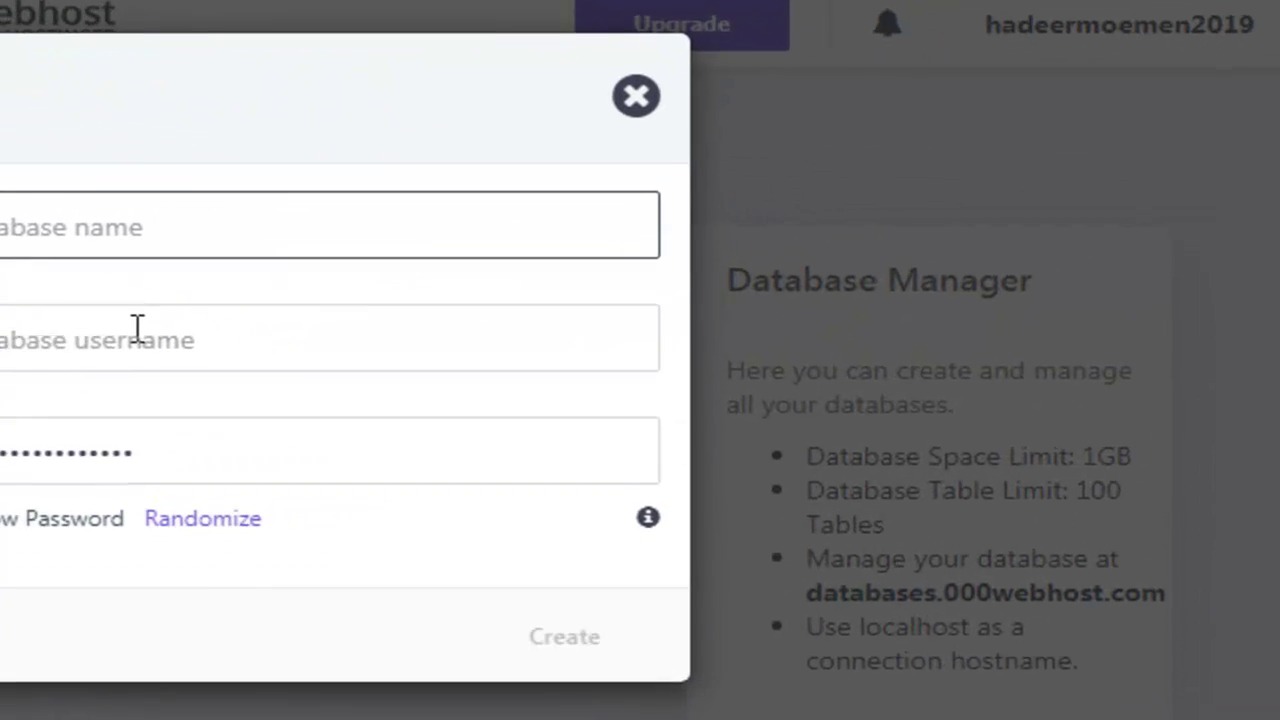
pyautogui.click(652, 276)
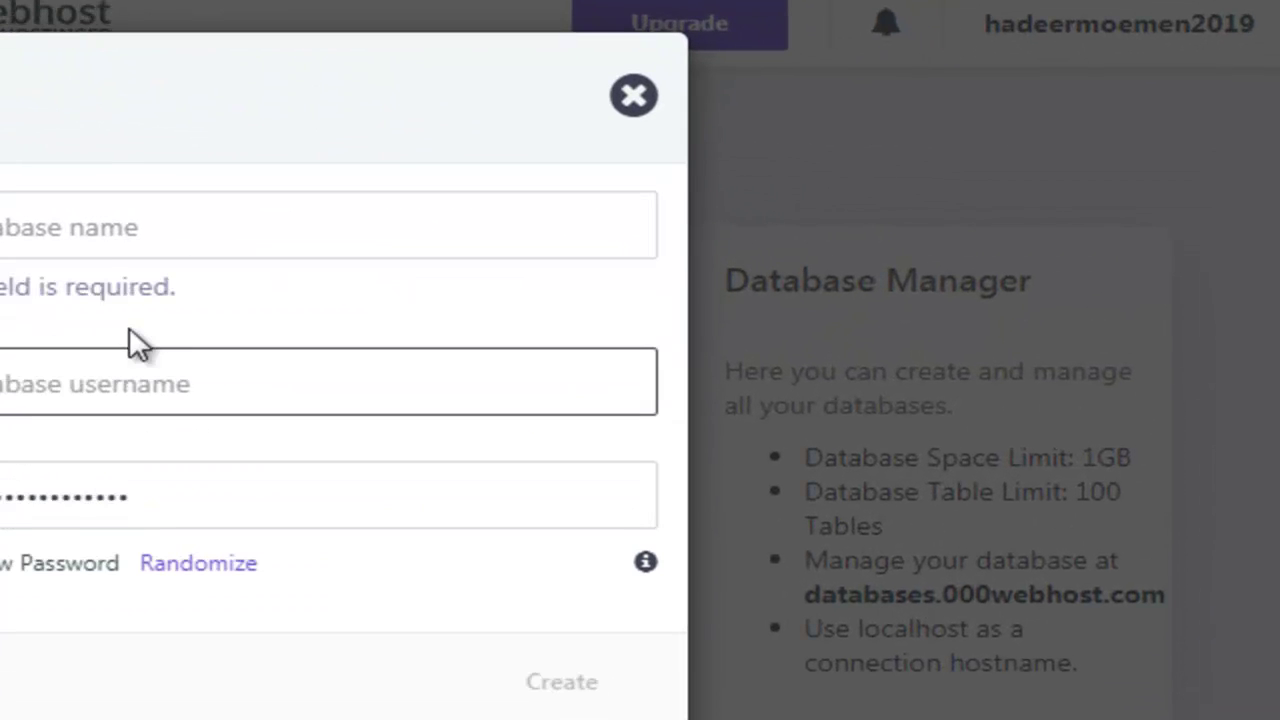
pyautogui.click(97, 238)
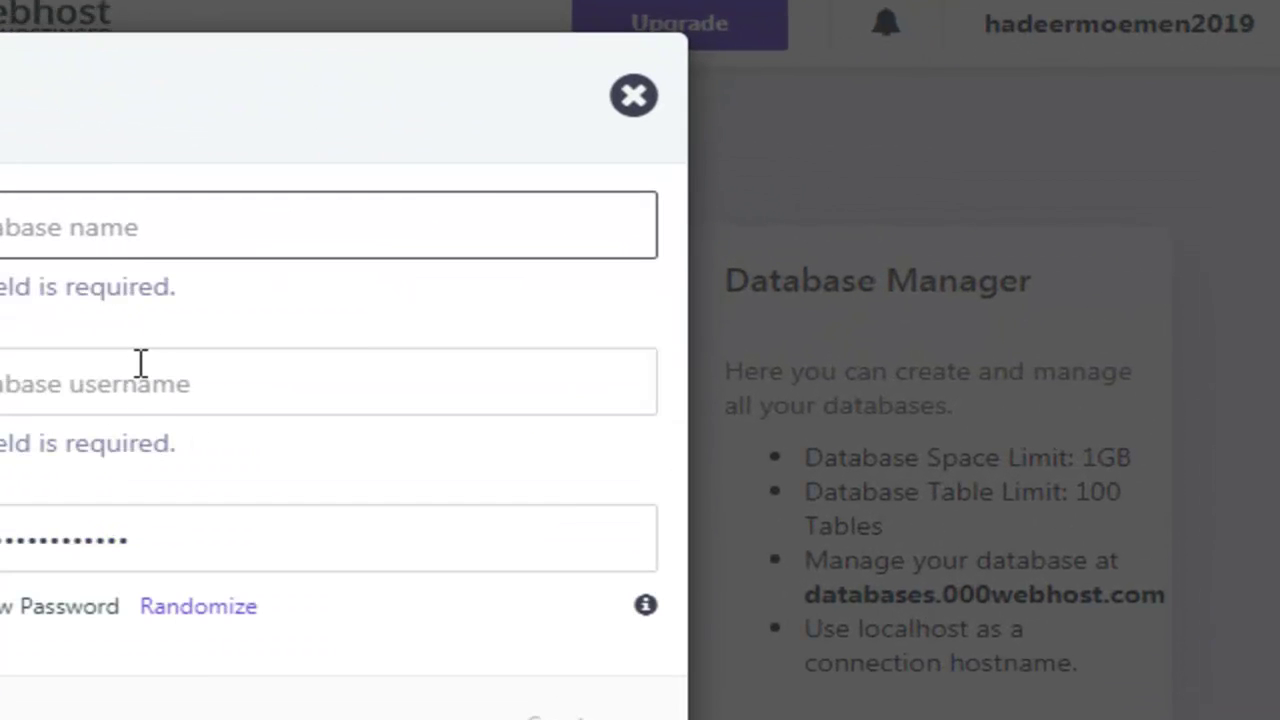
# Cancel the new database, select the existing database's user and host values, and launch its phpMyAdmin
pyautogui.click(634, 108)
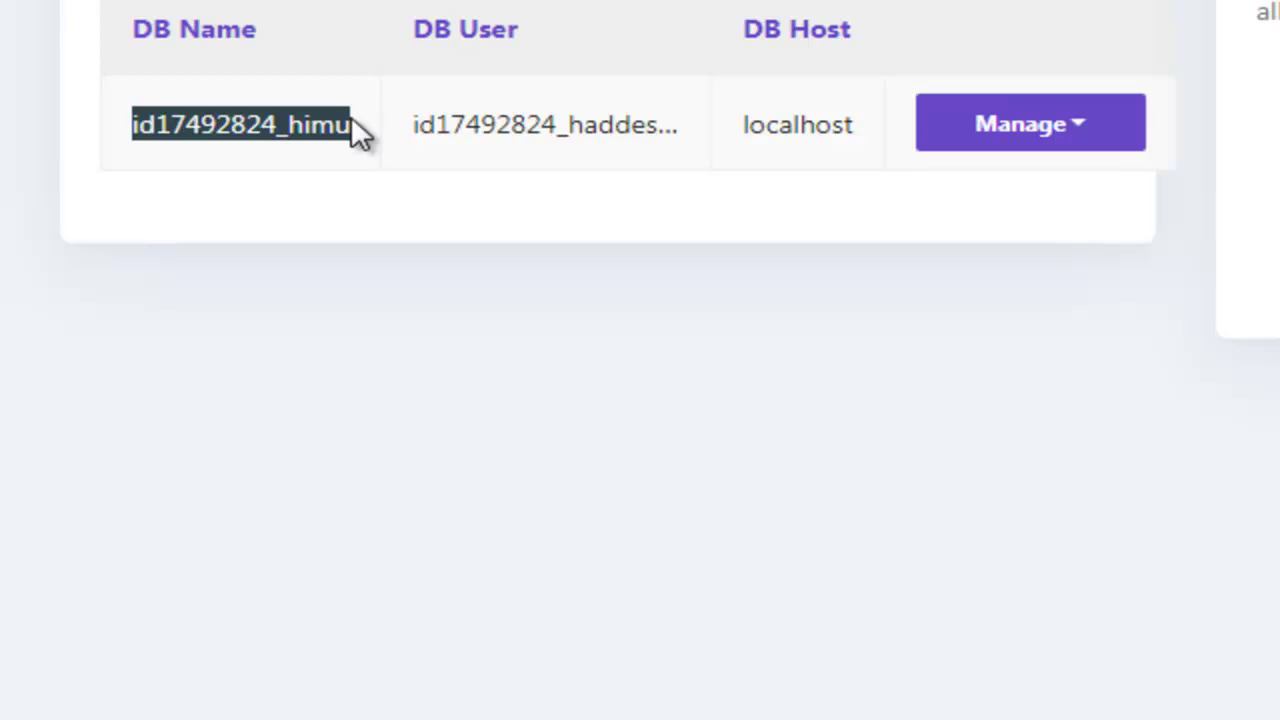
pyautogui.moveTo(415, 114); pyautogui.dragTo(493, 114)
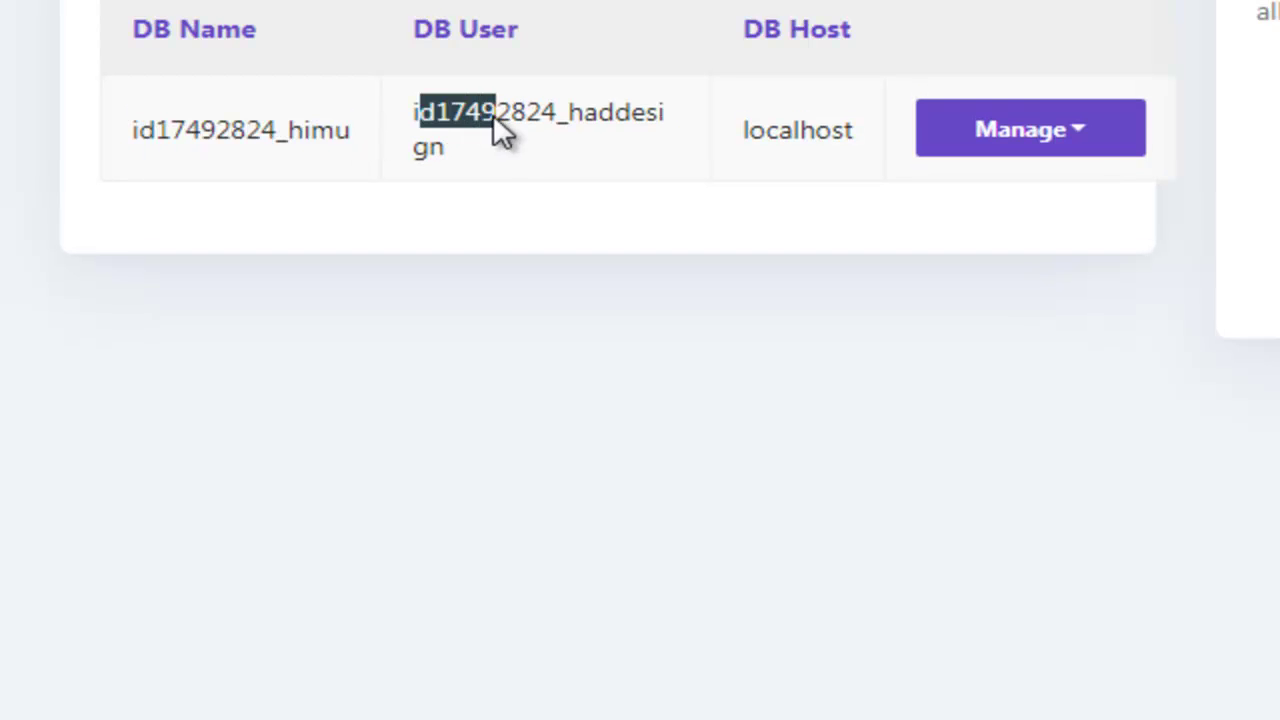
pyautogui.doubleClick(479, 127)
pyautogui.moveTo(745, 143); pyautogui.dragTo(903, 186)
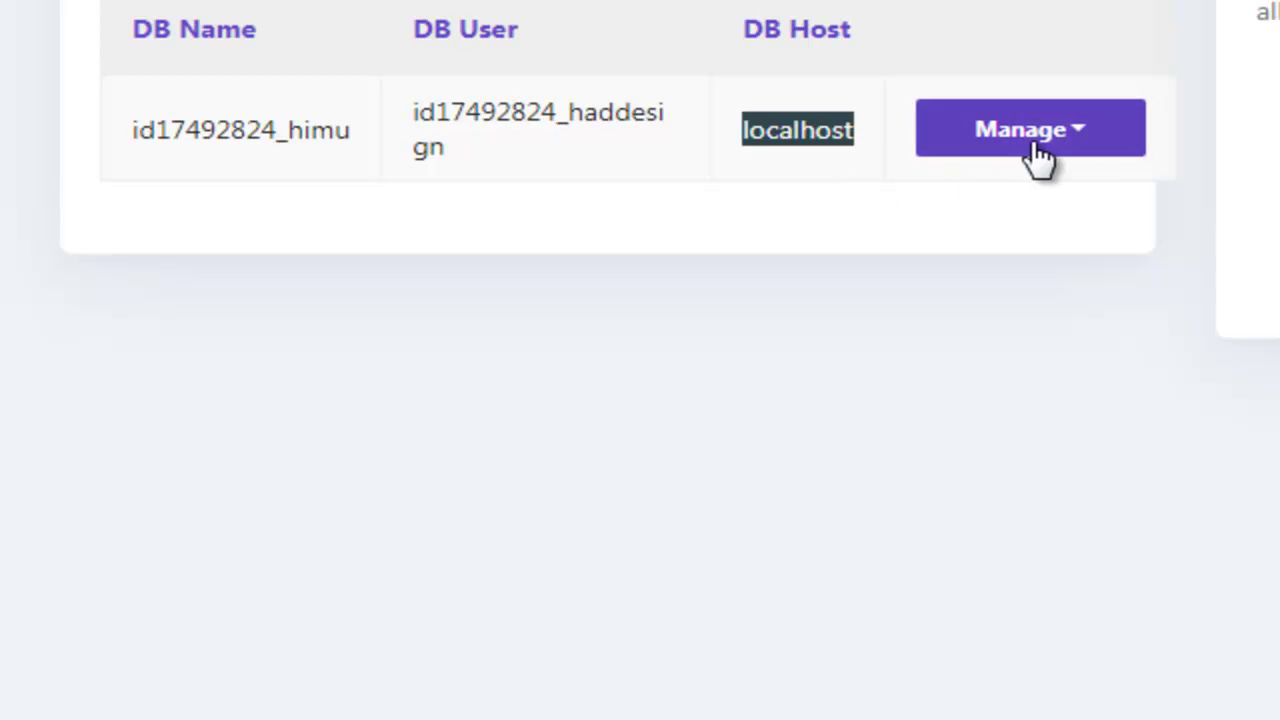
pyautogui.click(1068, 140)
pyautogui.click(1063, 197)
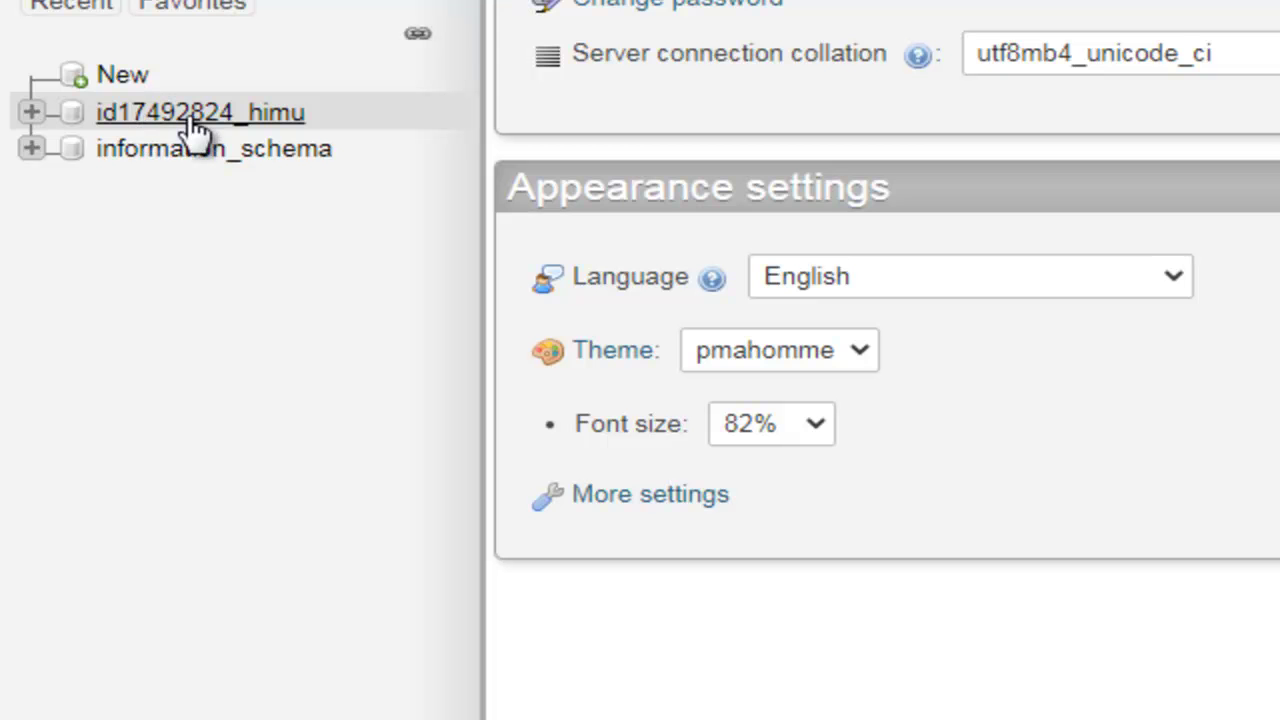
# Open the himu database in phpMyAdmin and head to its Import tab
pyautogui.click(265, 125)
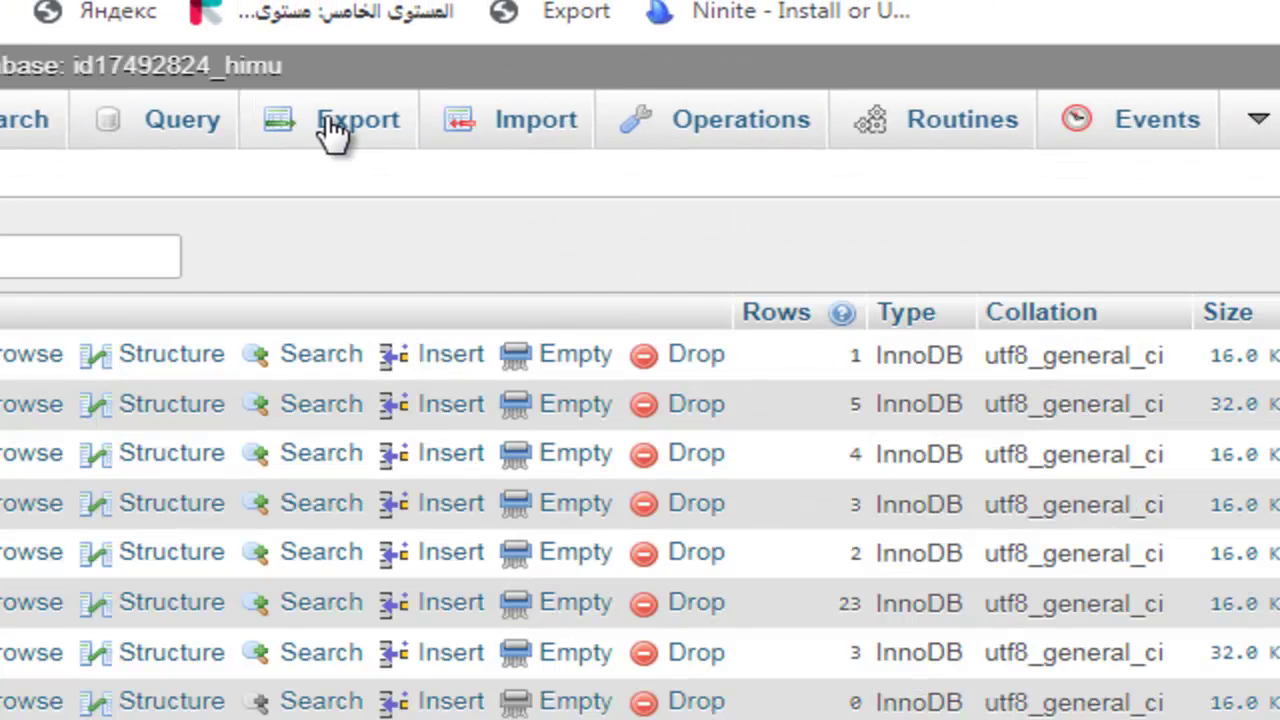
pyautogui.click(520, 138)
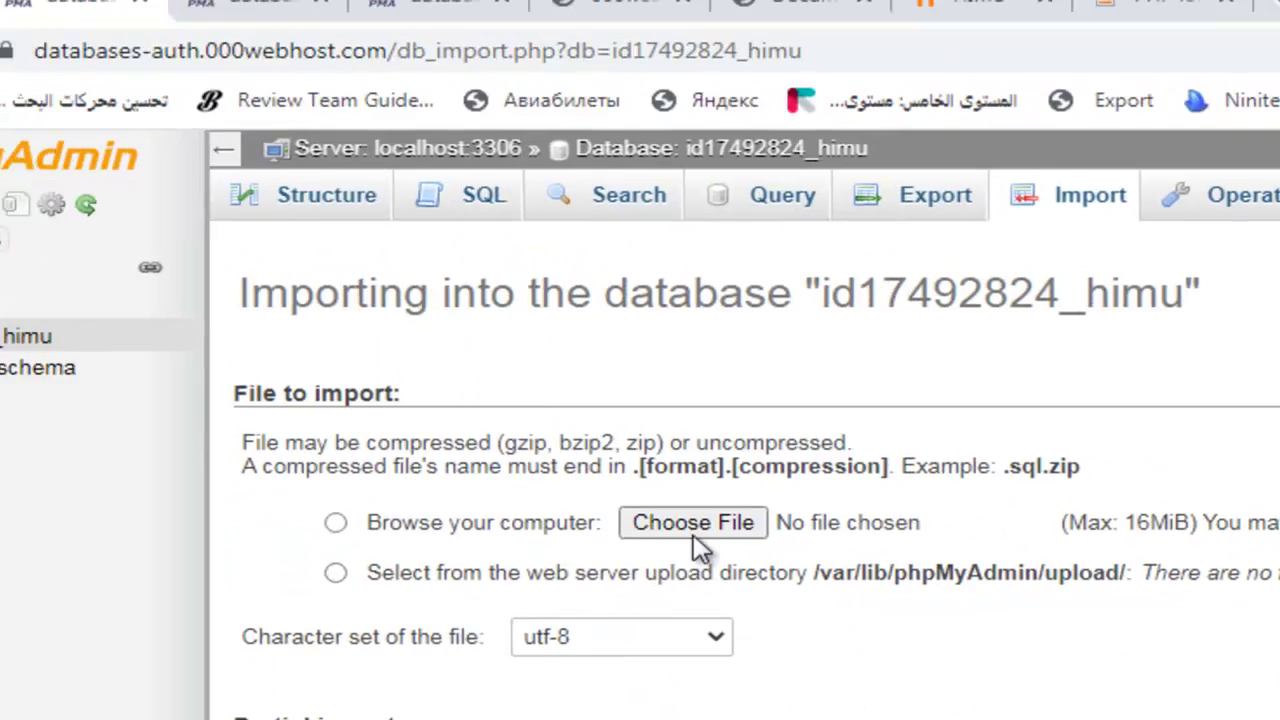
pyautogui.click(108, 500)
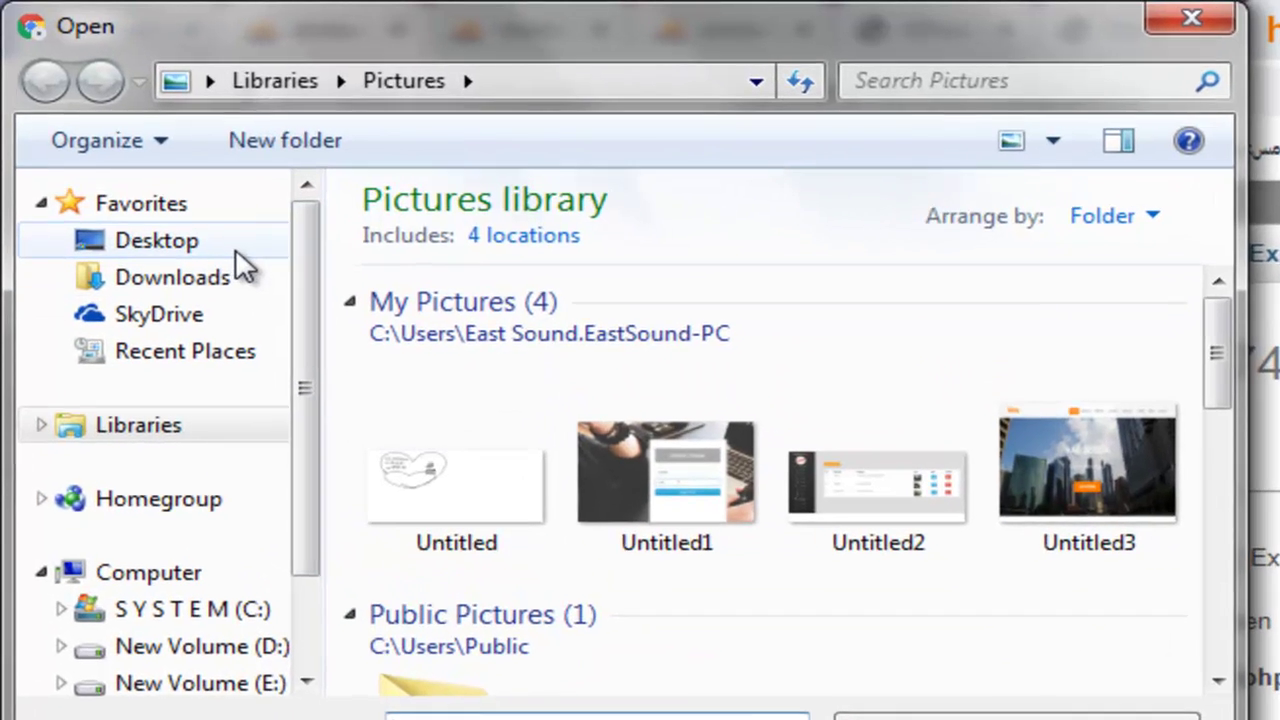
pyautogui.click(235, 248)
pyautogui.moveTo(1216, 243); pyautogui.dragTo(1238, 400)
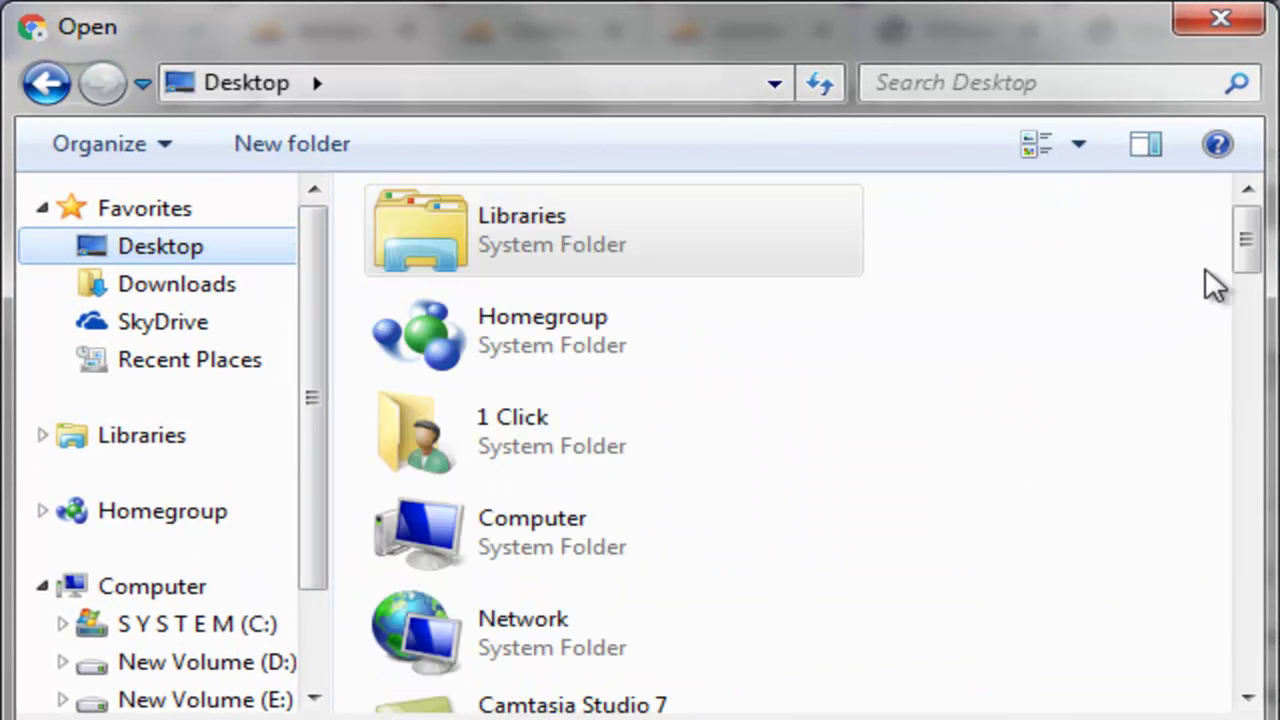
pyautogui.doubleClick(700, 518)
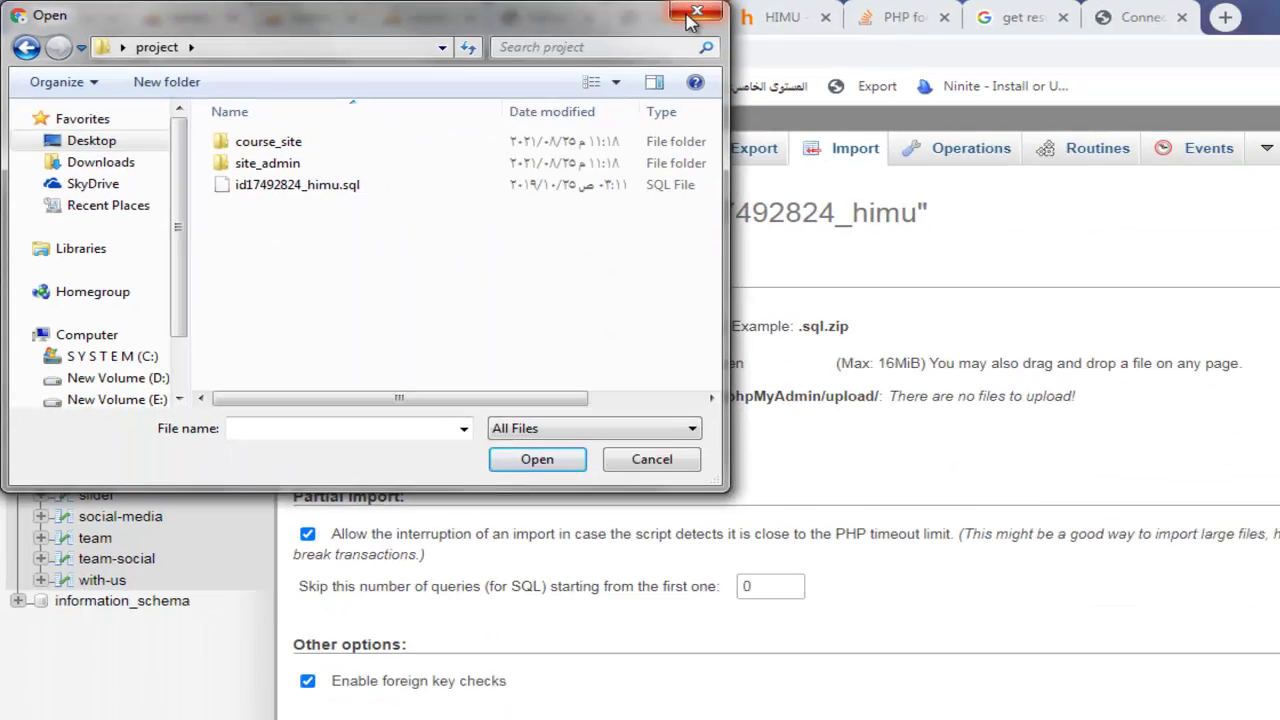
pyautogui.click(1221, 18)
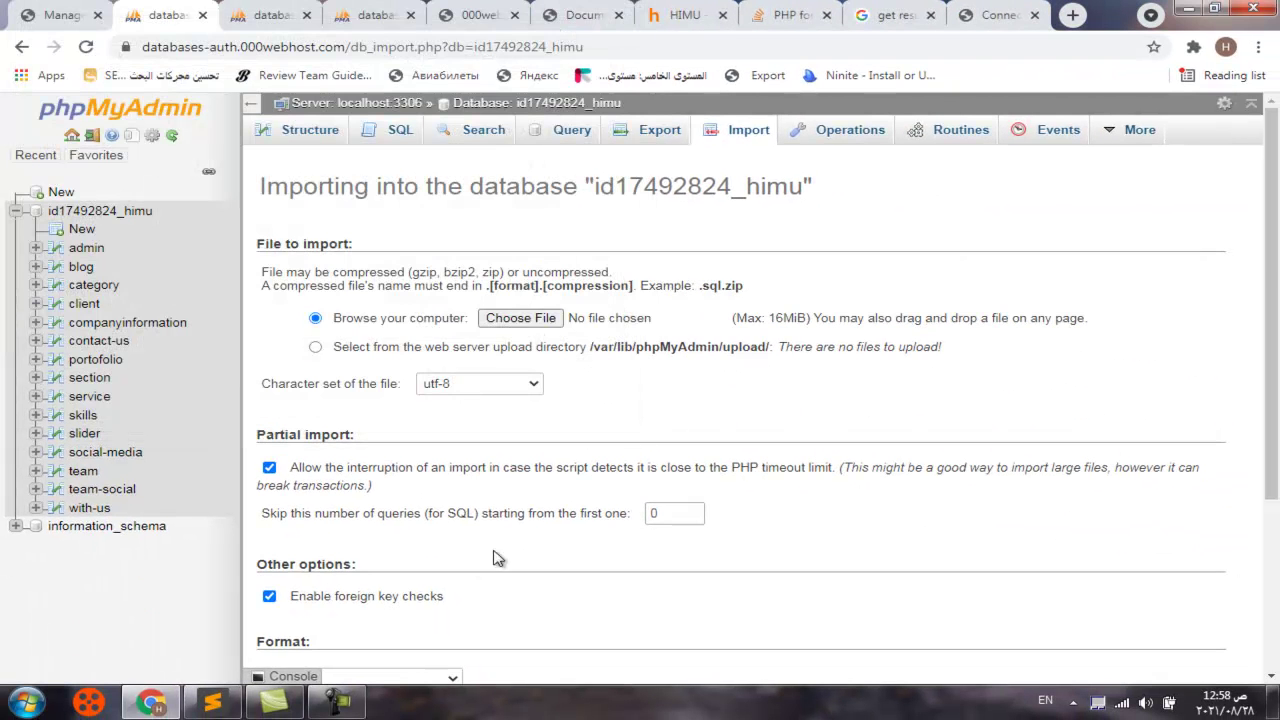
# Leave the phpMyAdmin tabs and return to 000webhost's Database Manager listing himu on localhost
pyautogui.scroll(-3, 500, 557)
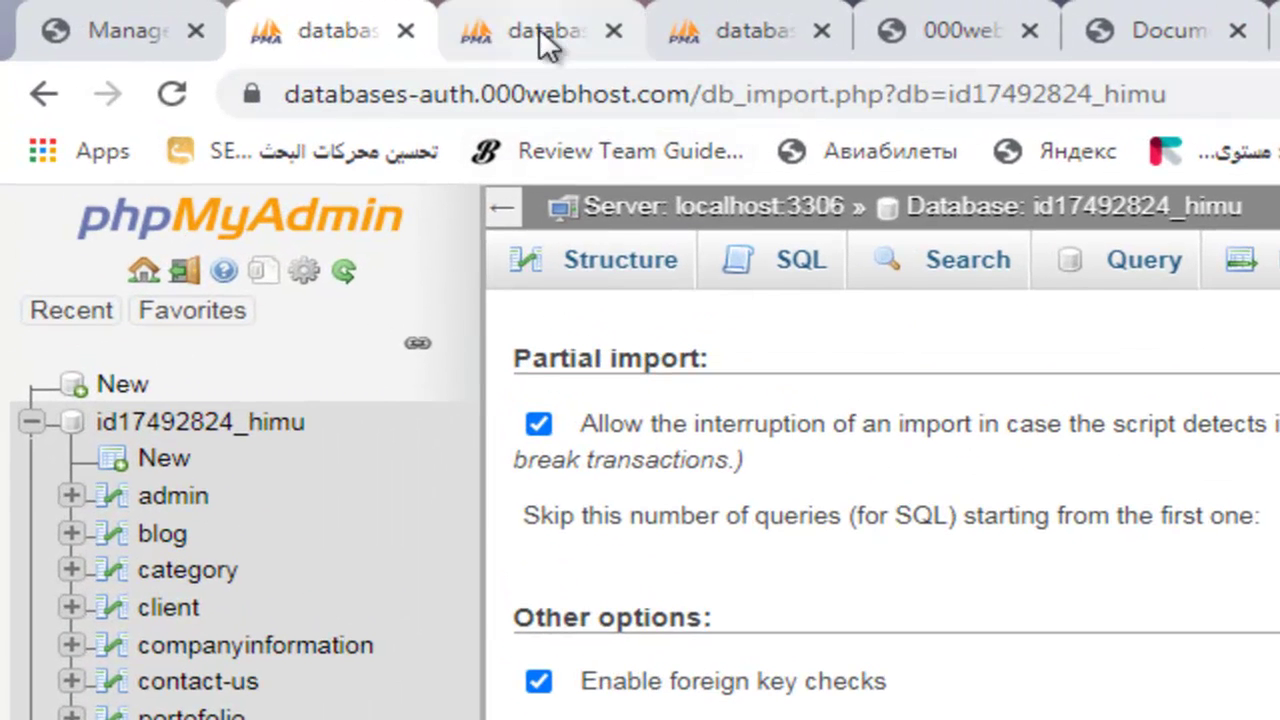
pyautogui.click(545, 42)
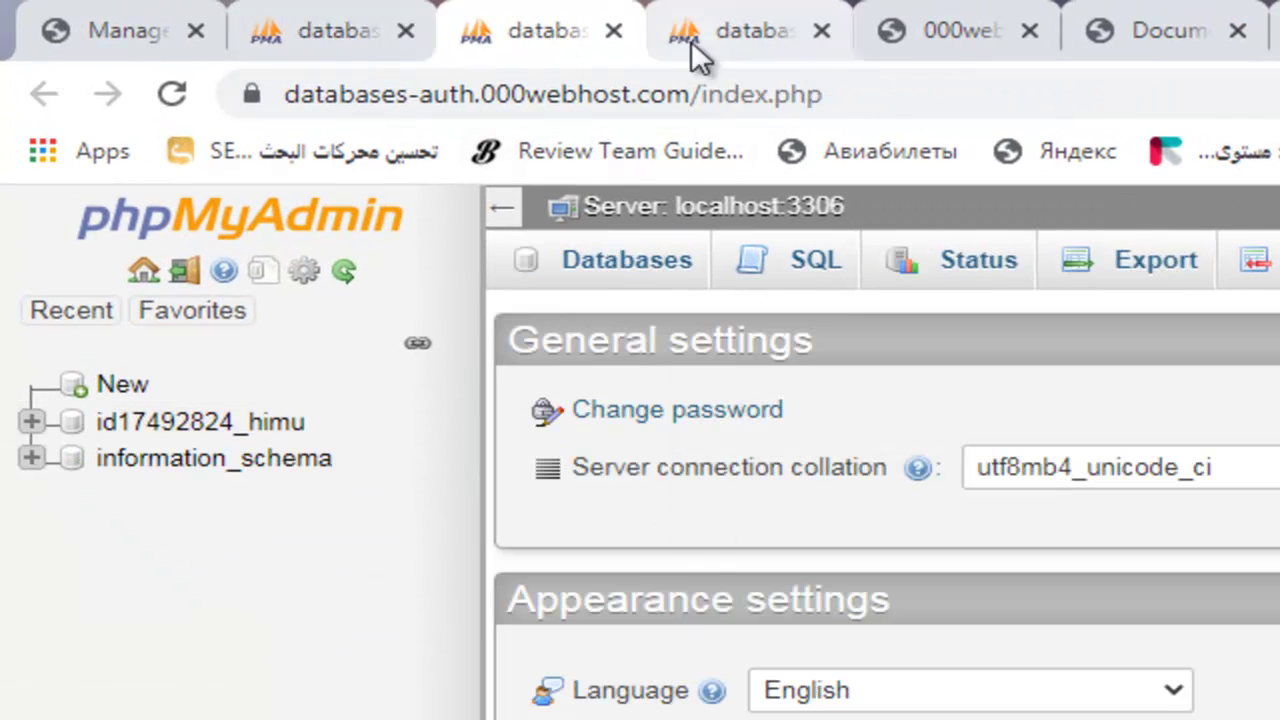
pyautogui.click(691, 40)
pyautogui.click(295, 38)
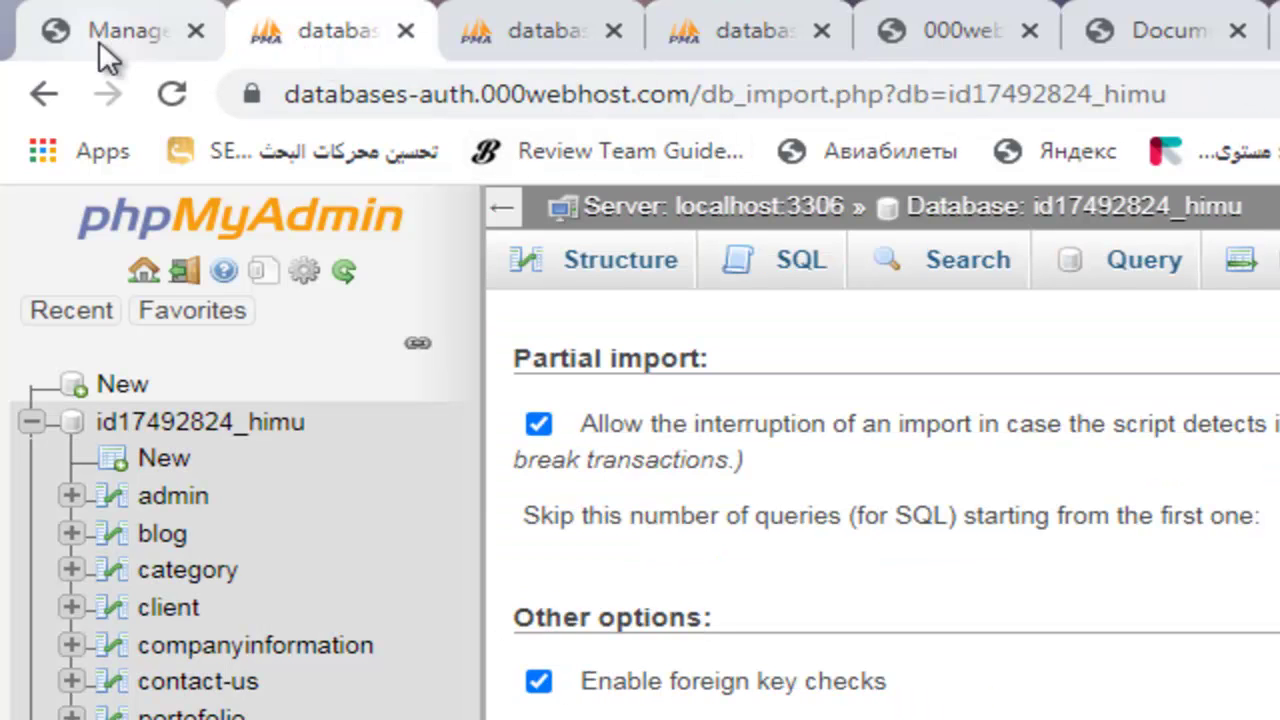
pyautogui.click(99, 40)
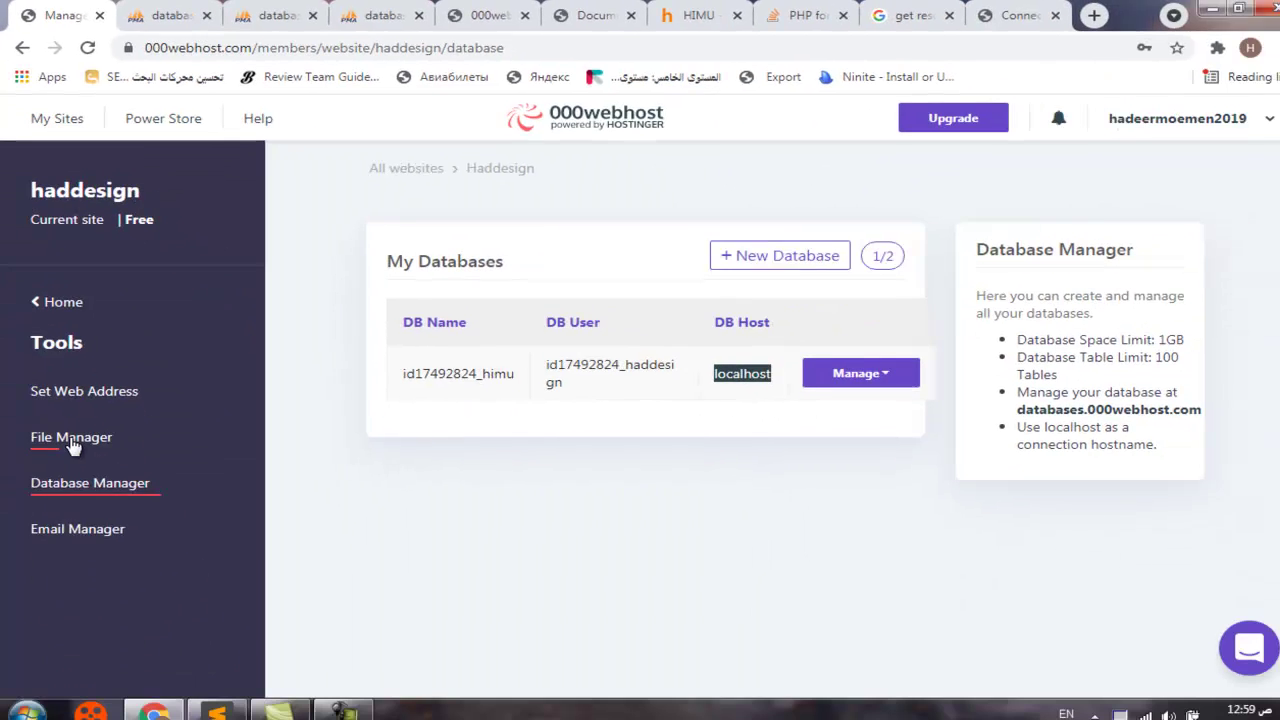
pyautogui.click(72, 444)
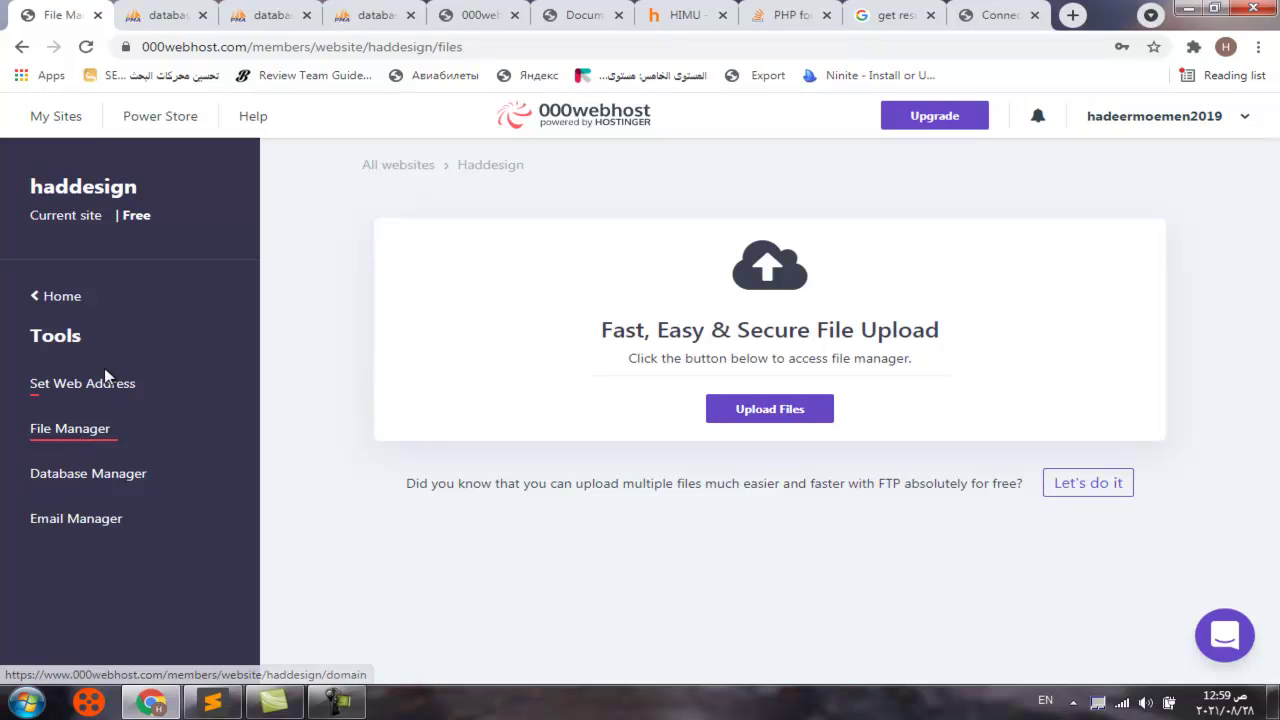
pyautogui.click(85, 474)
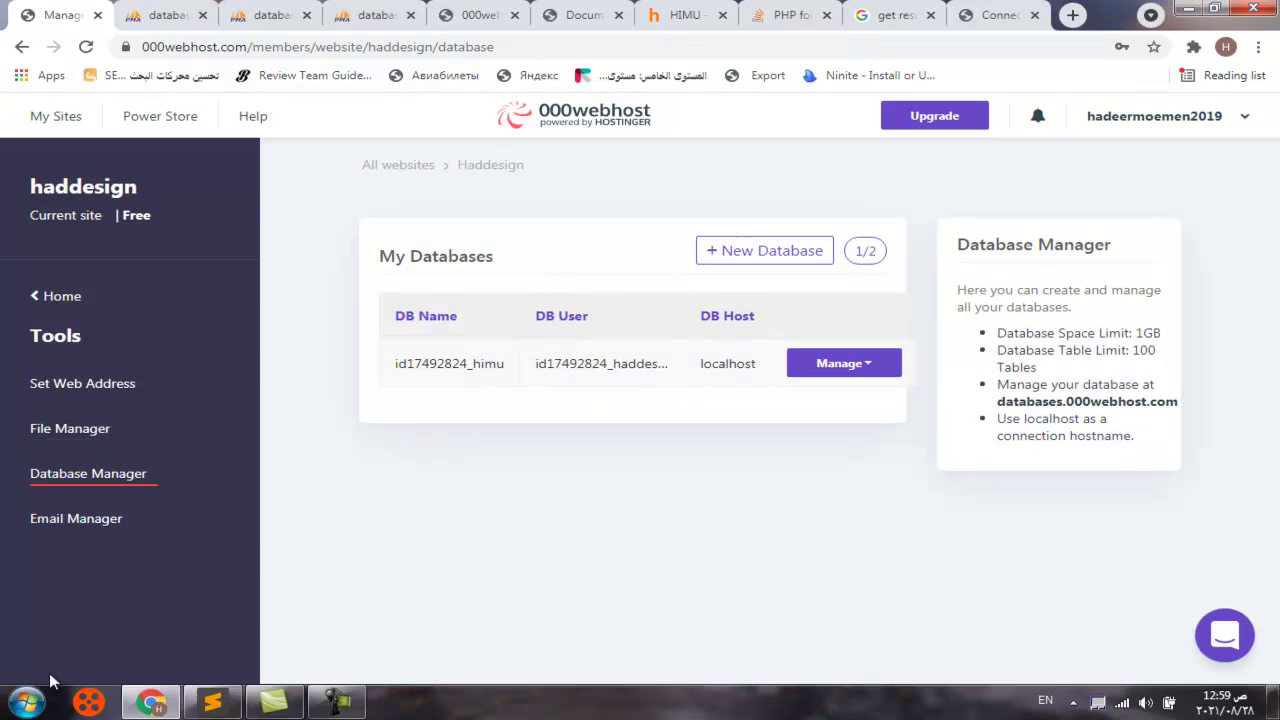
pyautogui.click(30, 701)
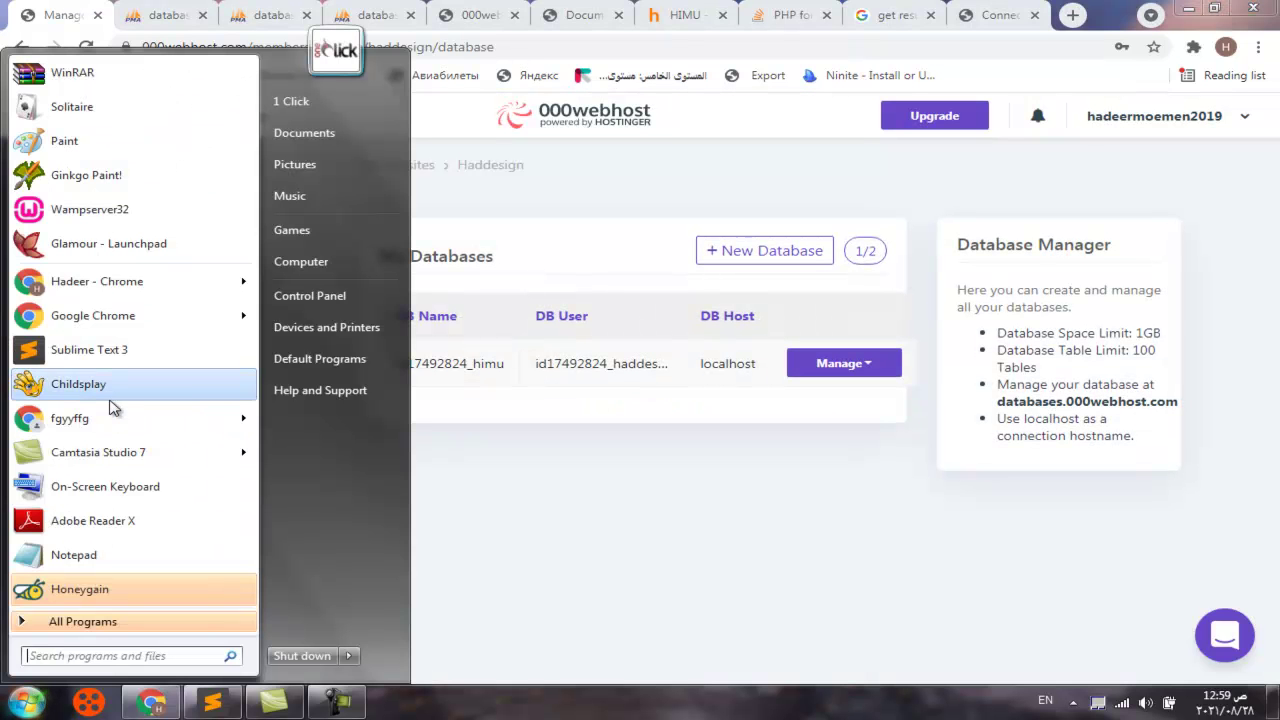
# Paste the database's DB Name, DB User and DB Host into a new Notepad note, aligning headers
pyautogui.click(110, 555)
pyautogui.moveTo(557, 107); pyautogui.dragTo(826, 420)
pyautogui.moveTo(390, 320); pyautogui.dragTo(760, 368)
pyautogui.rightClick(750, 369)
pyautogui.click(770, 378)
pyautogui.click(398, 702)
pyautogui.rightClick(684, 482)
pyautogui.click(750, 312)
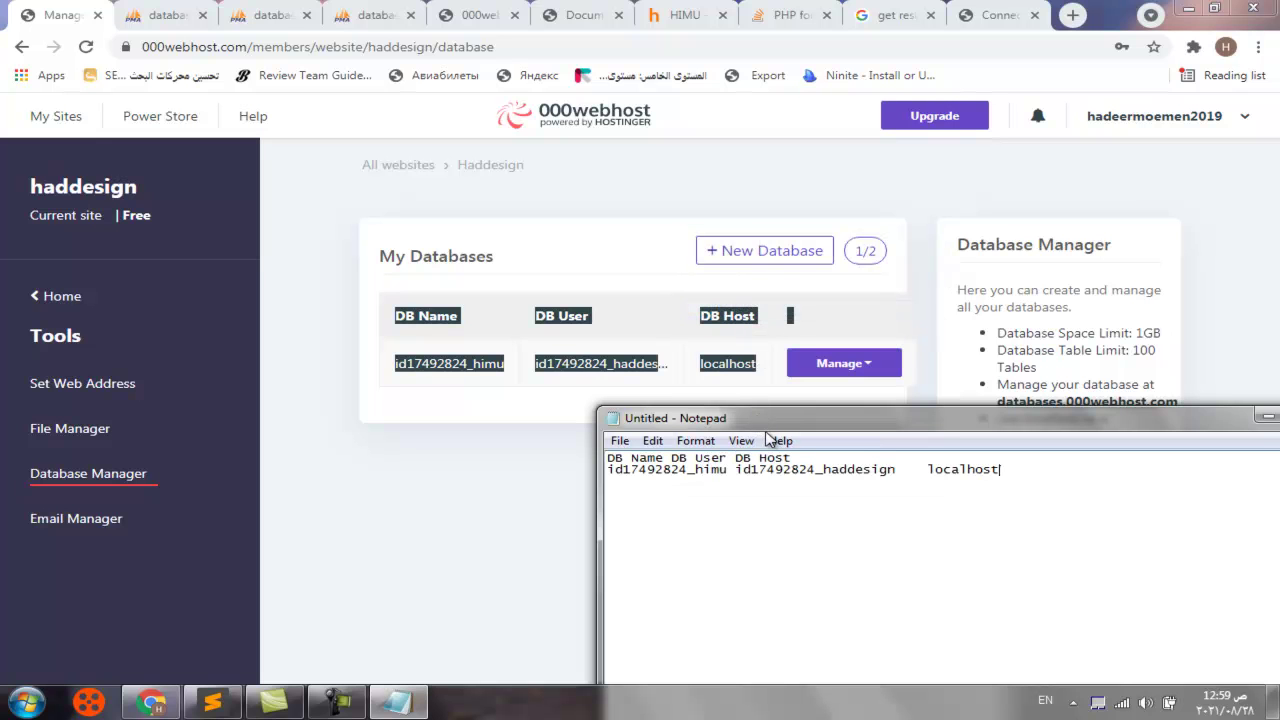
pyautogui.moveTo(791, 424); pyautogui.dragTo(428, 176)
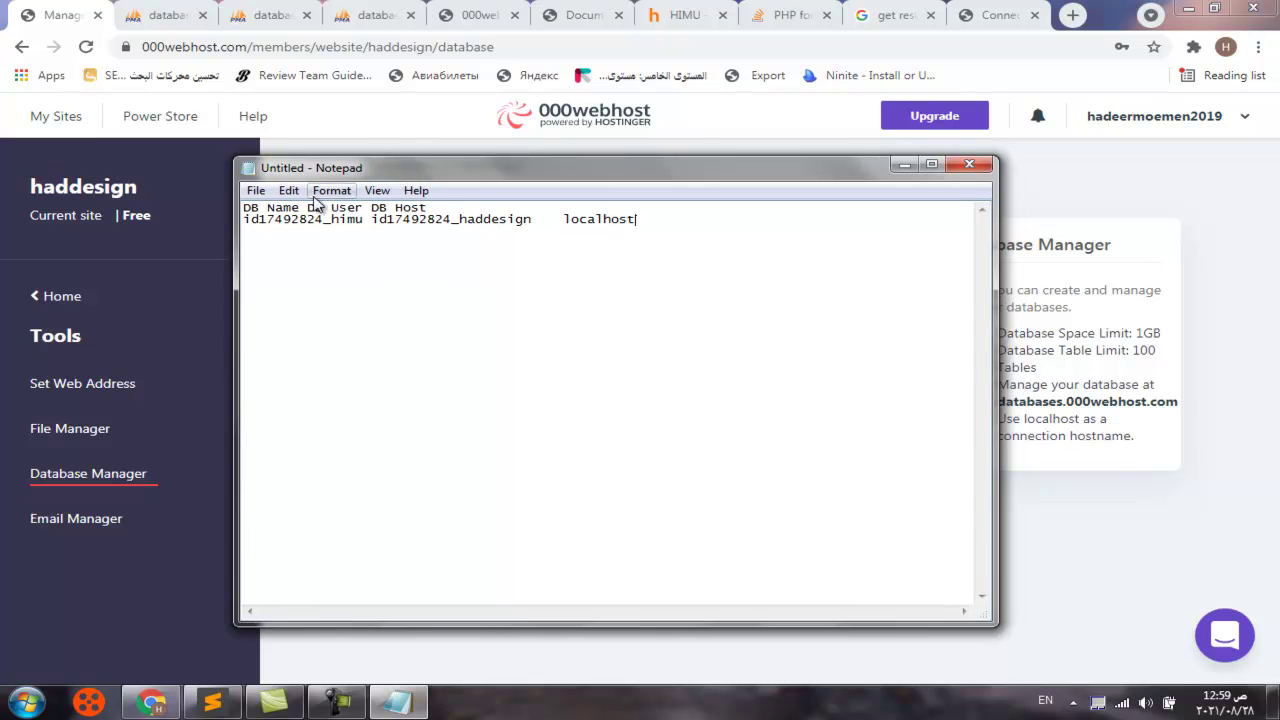
pyautogui.click(305, 207)
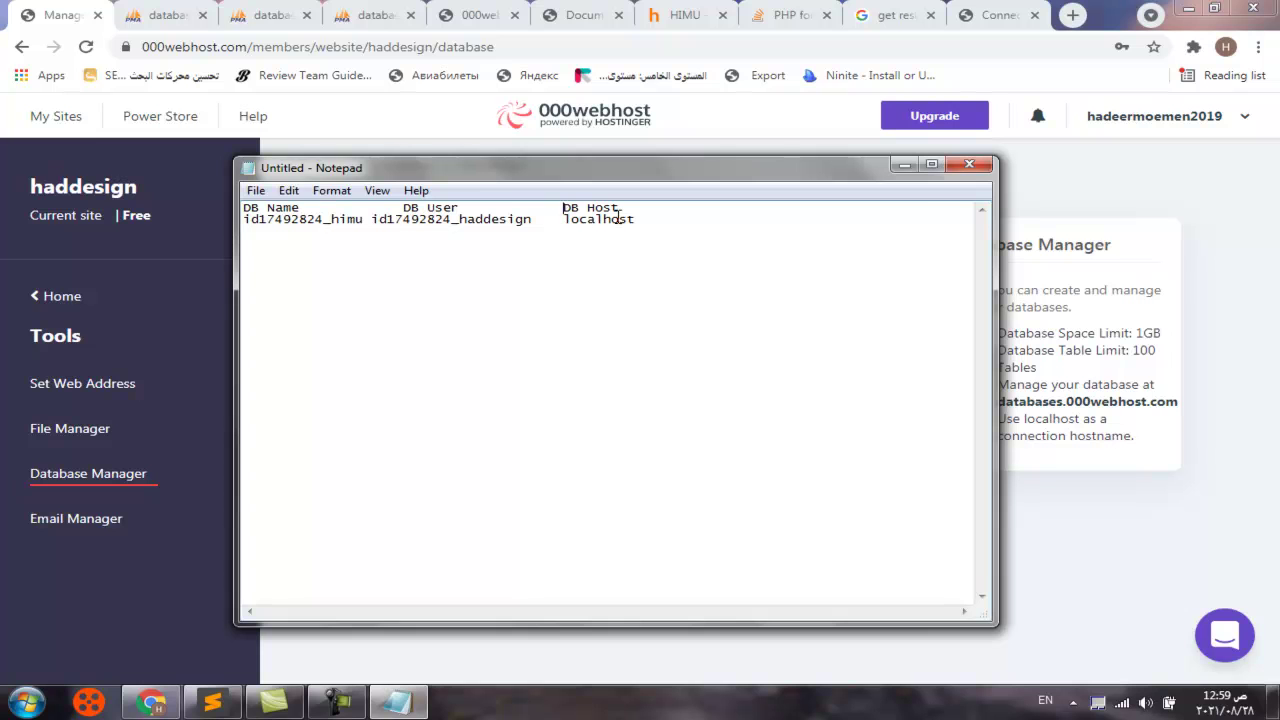
pyautogui.click(60, 430)
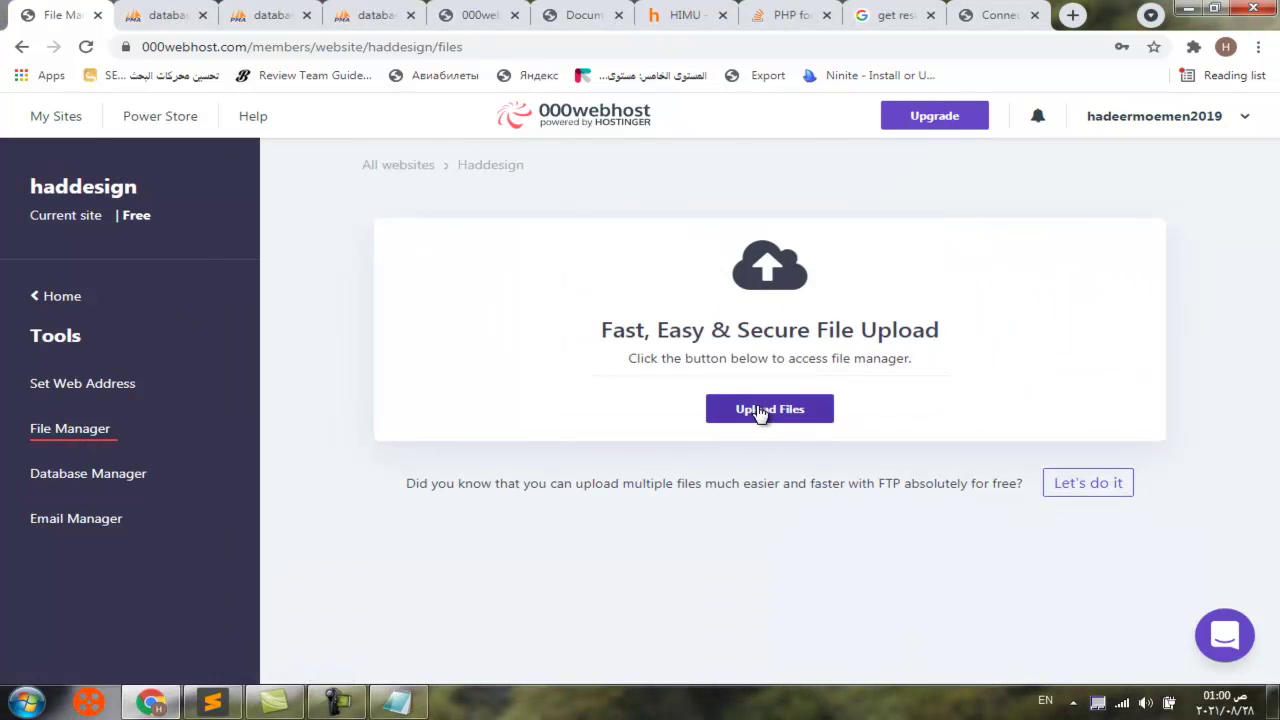
# Browse to public_html/site_admin in the file manager and open connect_database.php in the editor
pyautogui.click(760, 410)
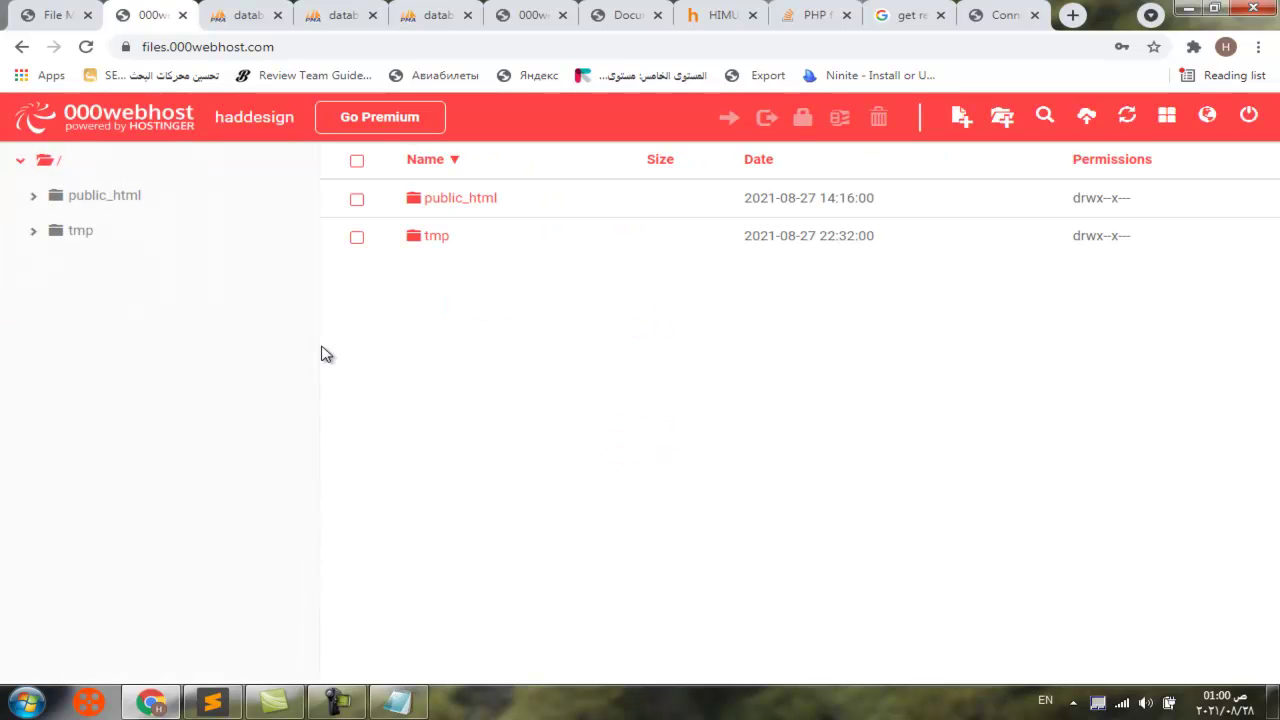
pyautogui.click(438, 208)
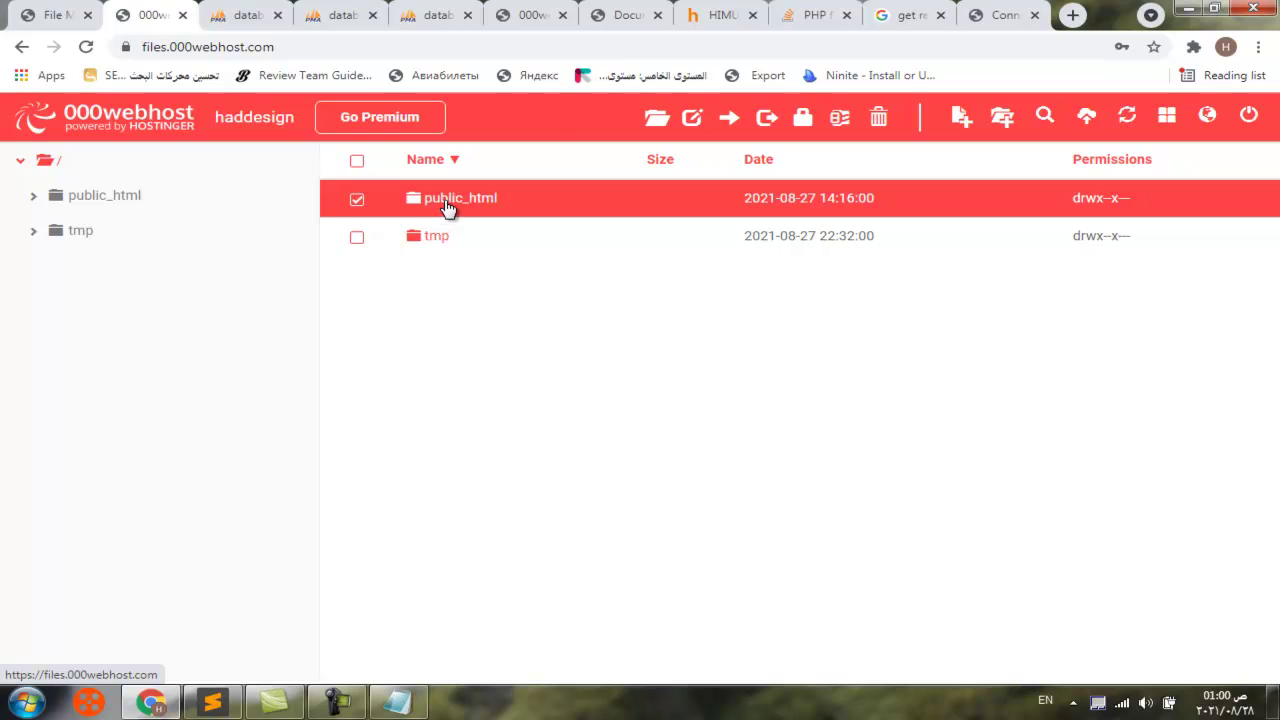
pyautogui.doubleClick(447, 204)
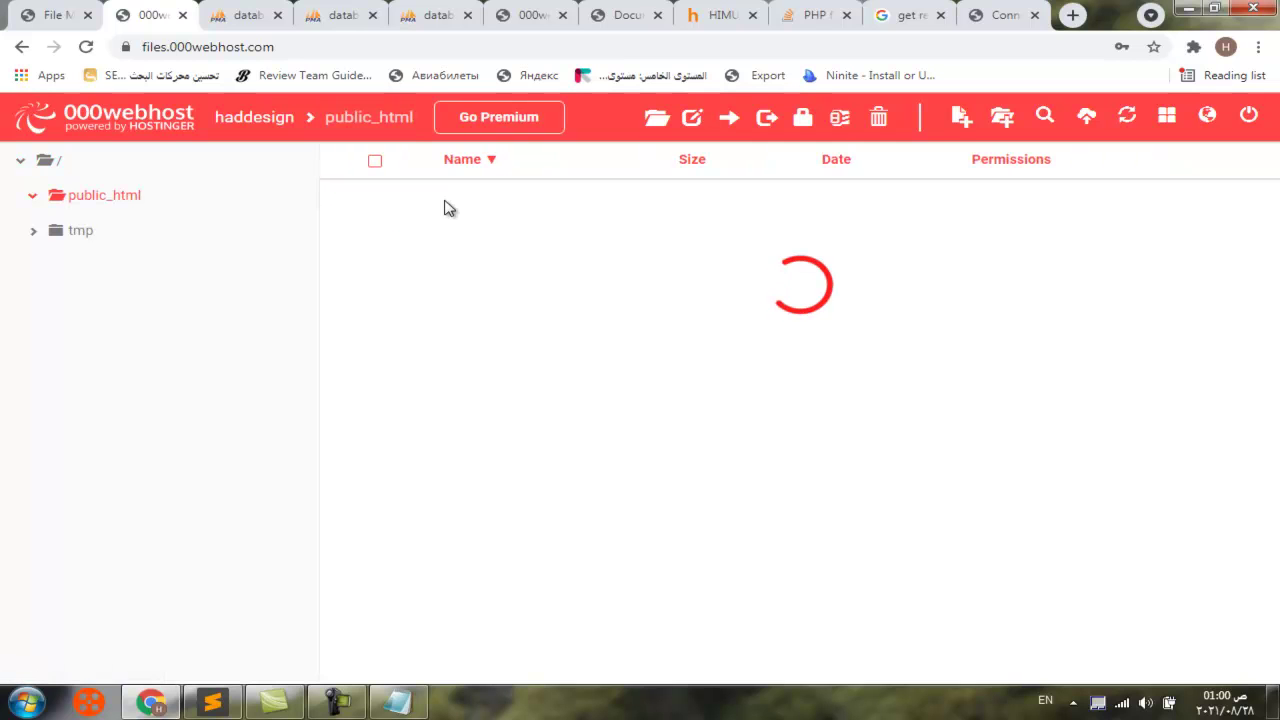
pyautogui.doubleClick(448, 240)
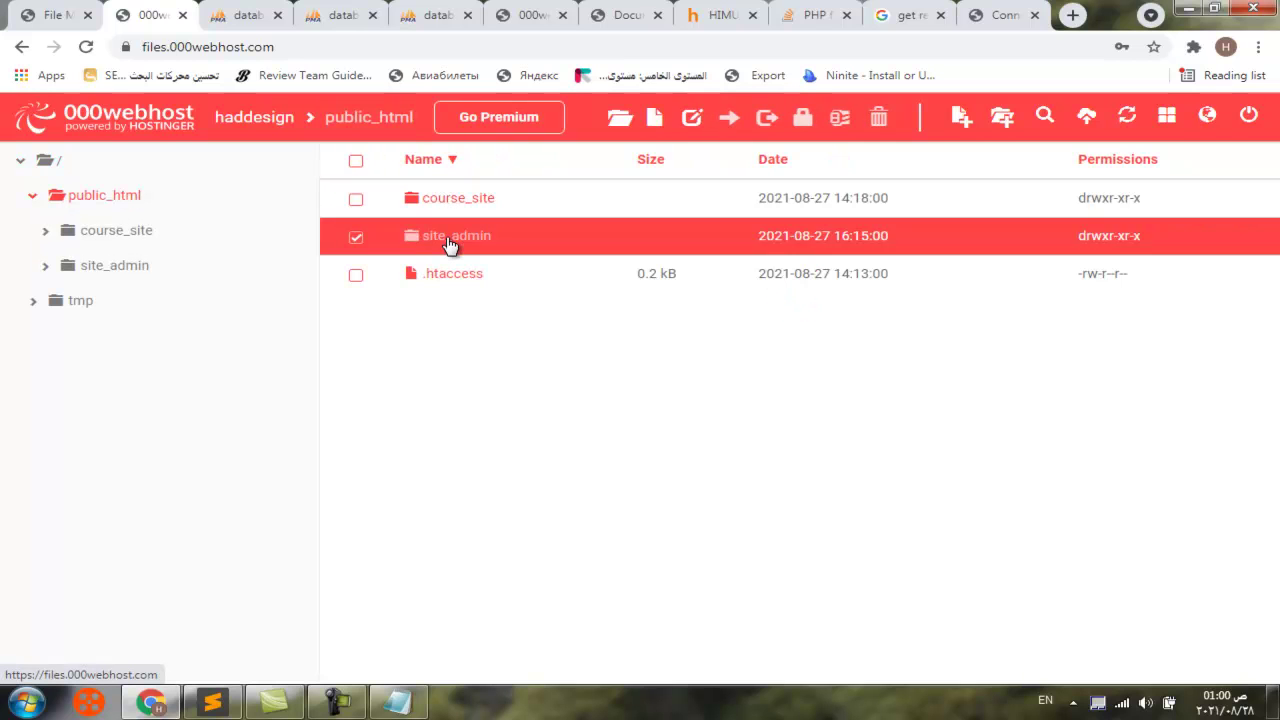
pyautogui.scroll(-2, 452, 380)
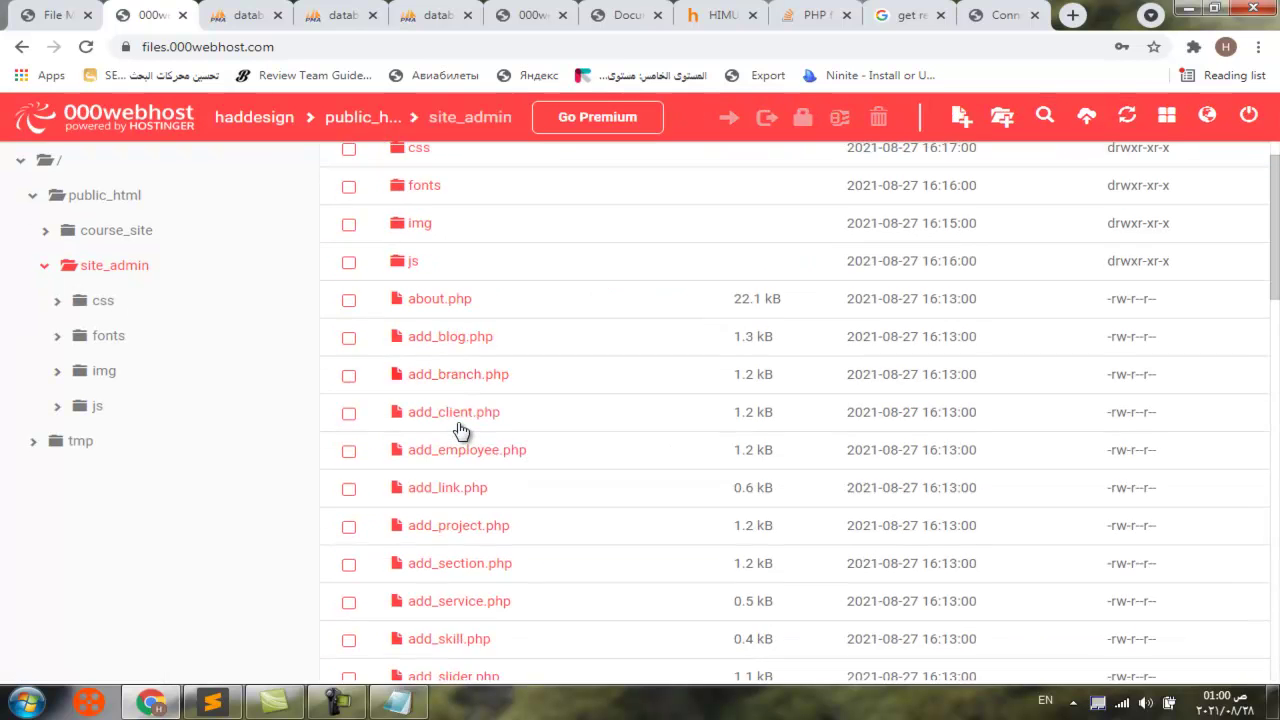
pyautogui.scroll(2, 455, 418)
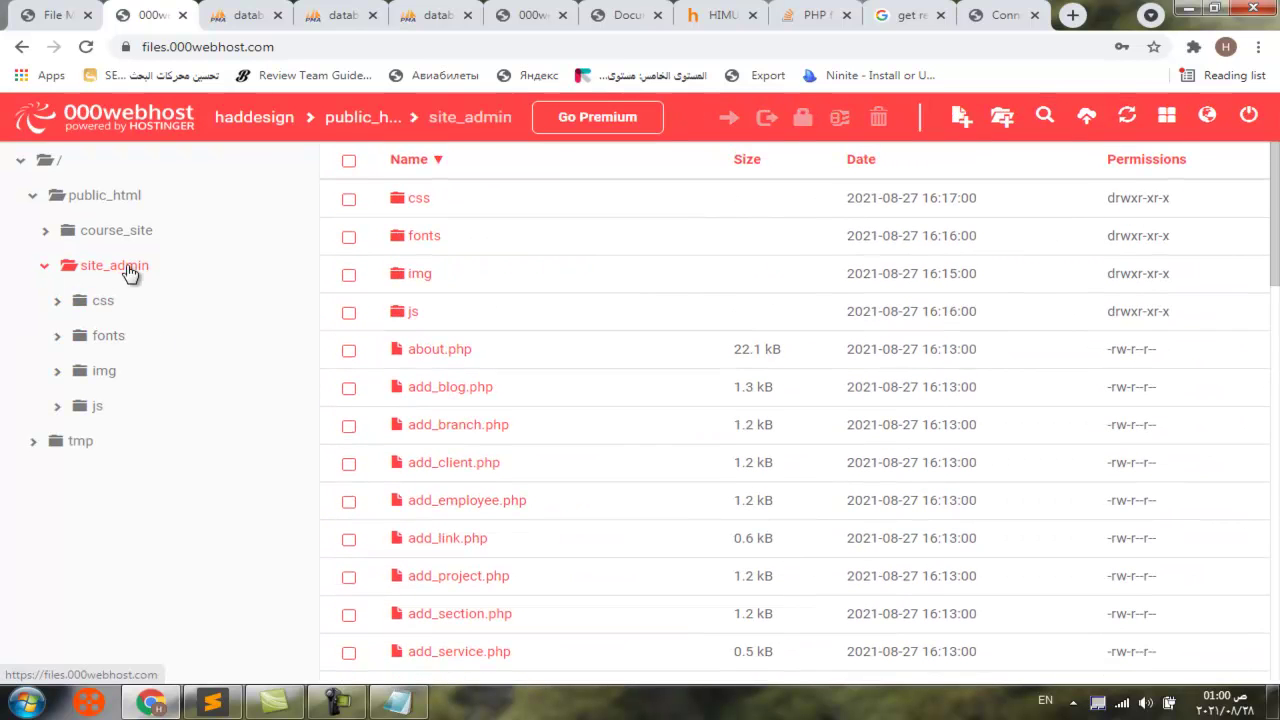
pyautogui.scroll(-3, 440, 432)
pyautogui.scroll(-4, 440, 432)
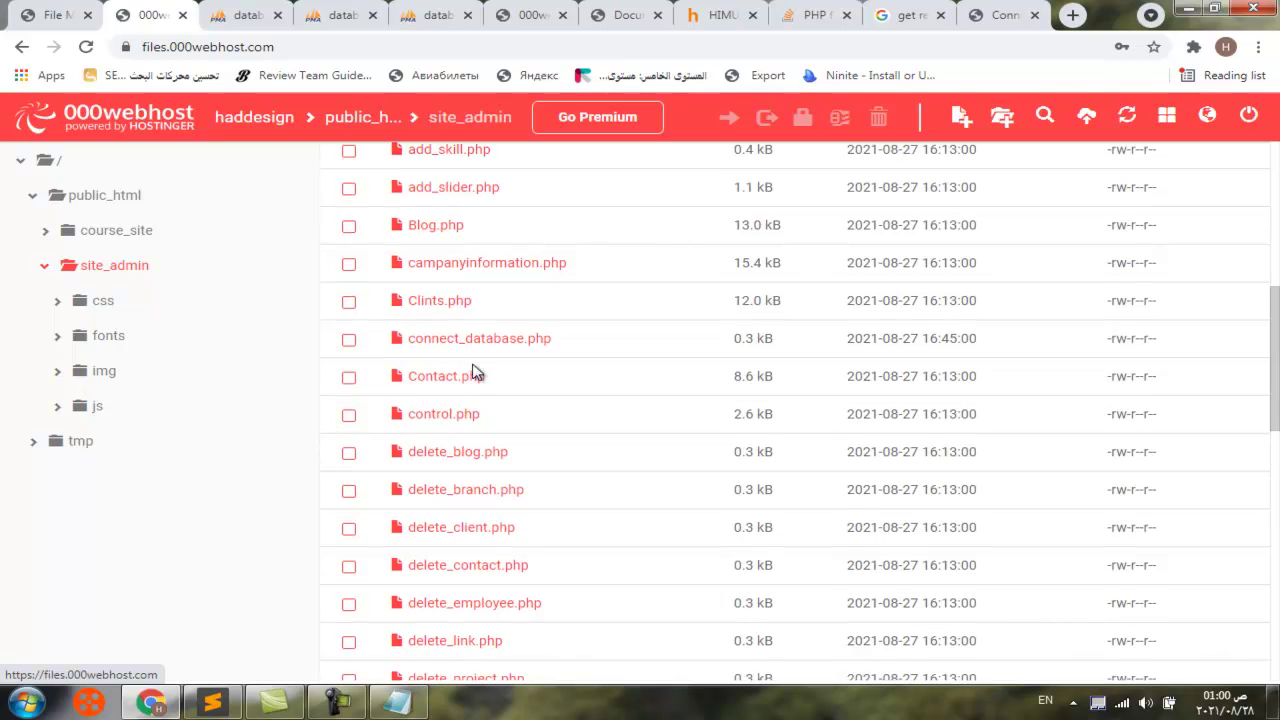
pyautogui.click(472, 338)
pyautogui.click(477, 360)
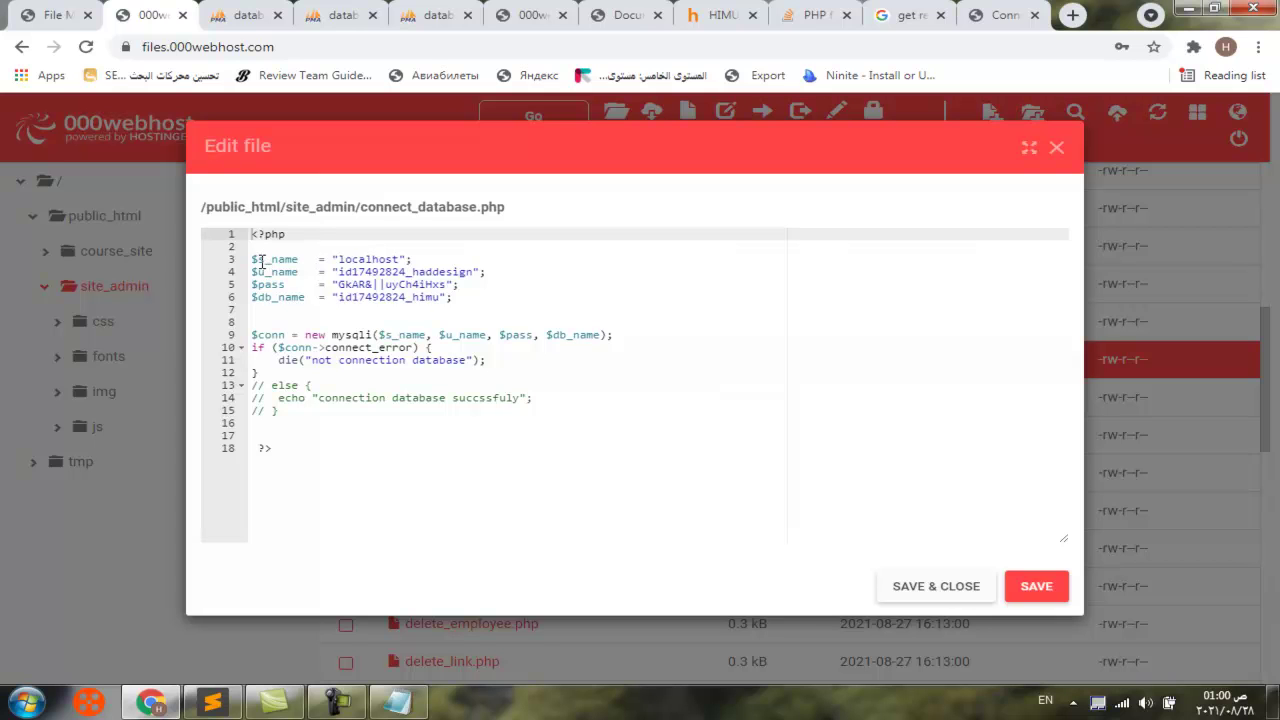
# Compare connect_database.php's connection variables against the Notepad database name, user and host
pyautogui.click(400, 702)
pyautogui.moveTo(510, 176); pyautogui.dragTo(841, 325)
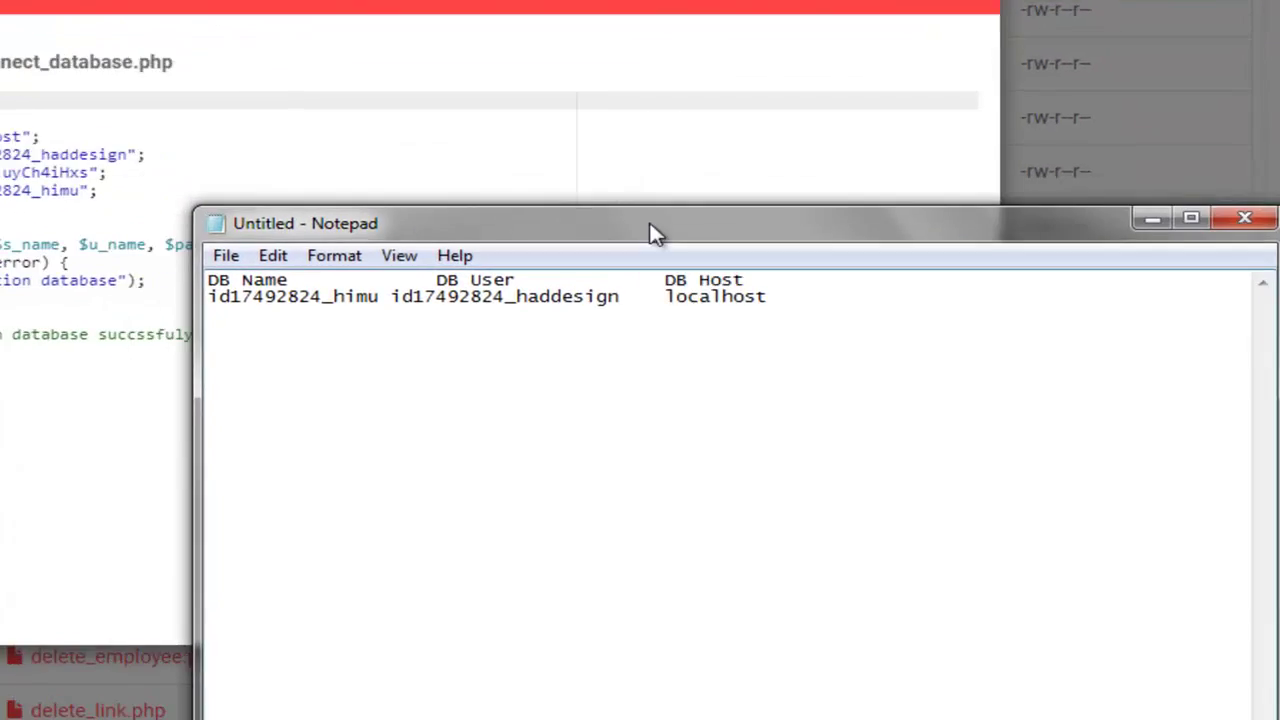
pyautogui.moveTo(655, 233); pyautogui.dragTo(673, 20)
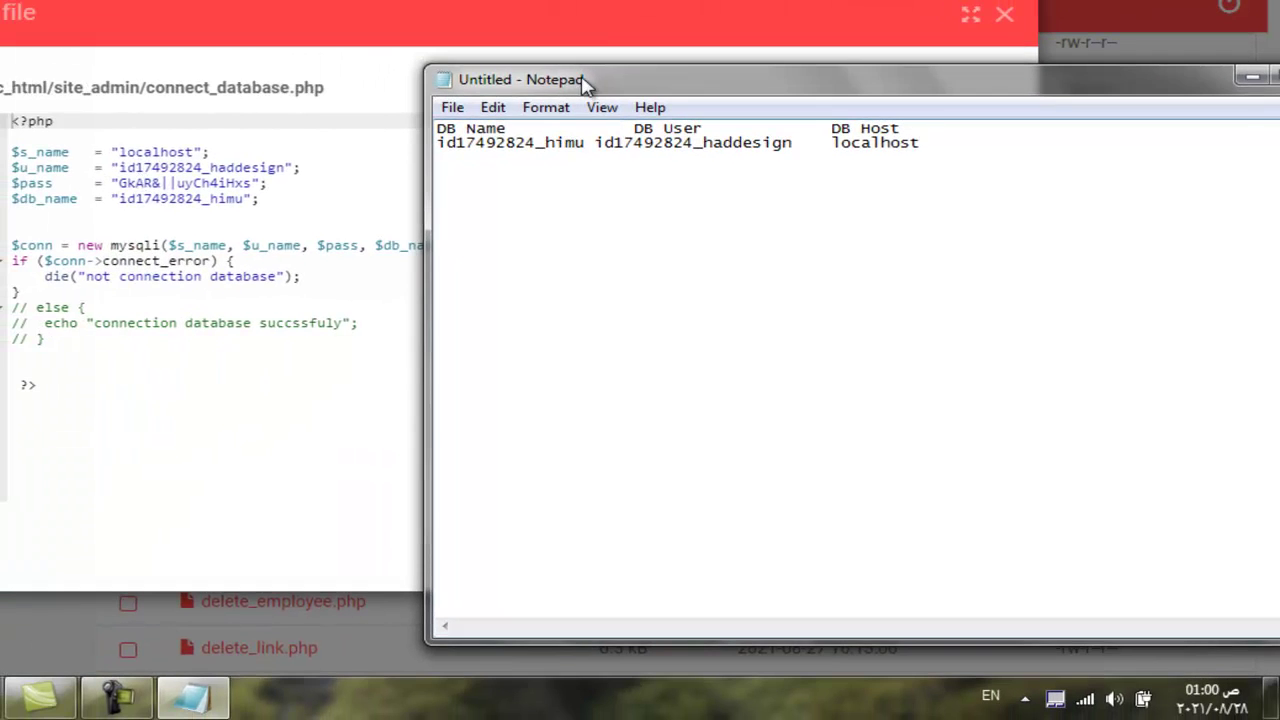
pyautogui.moveTo(585, 85); pyautogui.dragTo(333, 186)
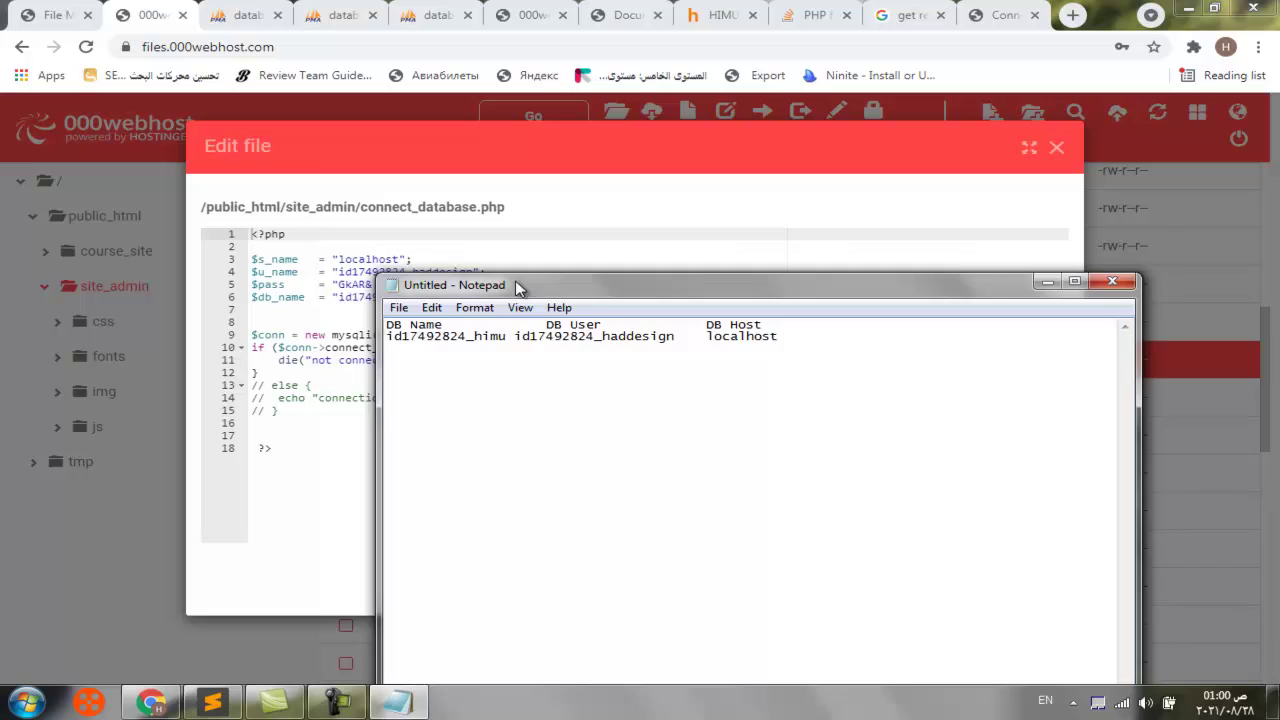
pyautogui.moveTo(515, 288); pyautogui.dragTo(688, 199)
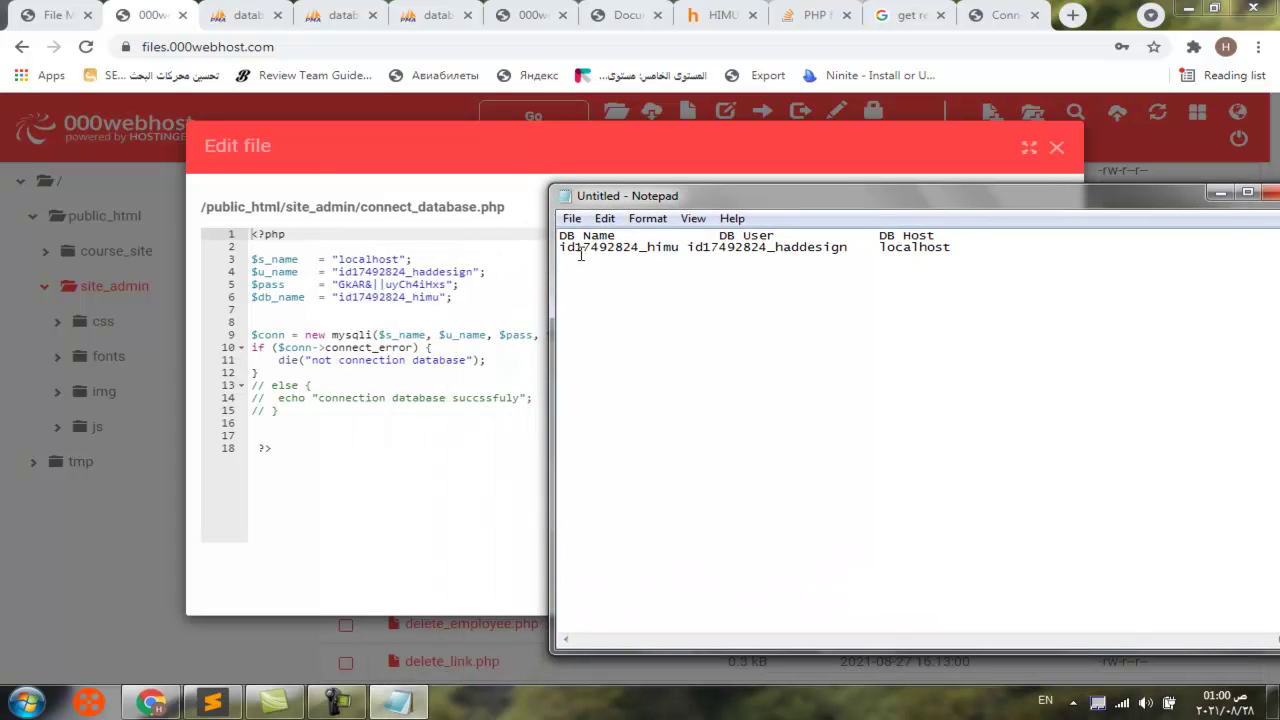
pyautogui.click(1221, 192)
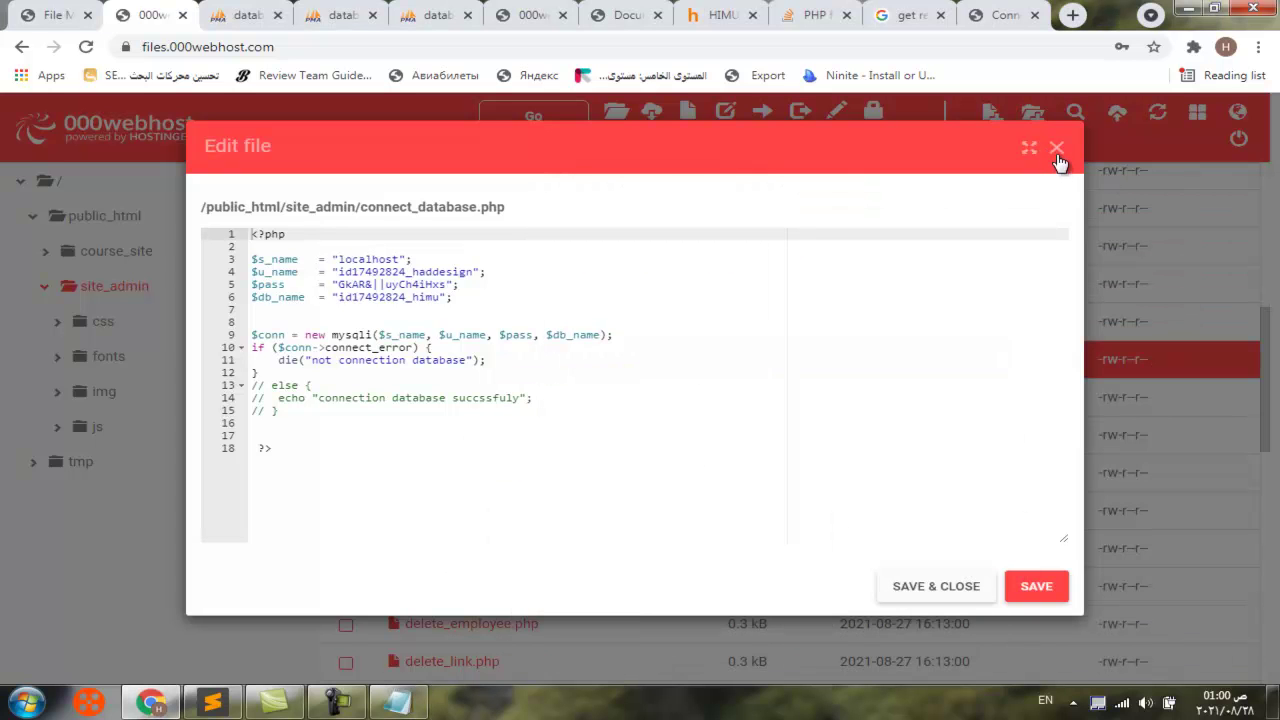
# Save connect_database.php, close the editor and return to the site dashboard
pyautogui.click(1036, 588)
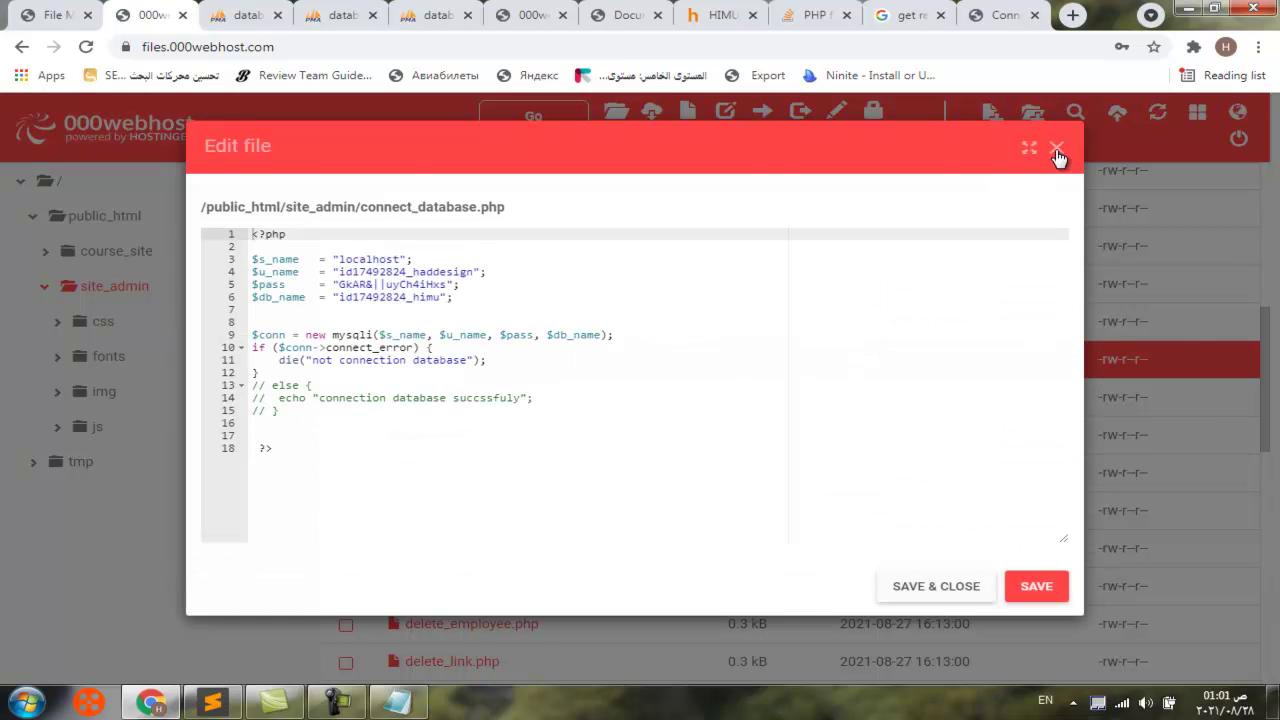
pyautogui.click(1056, 150)
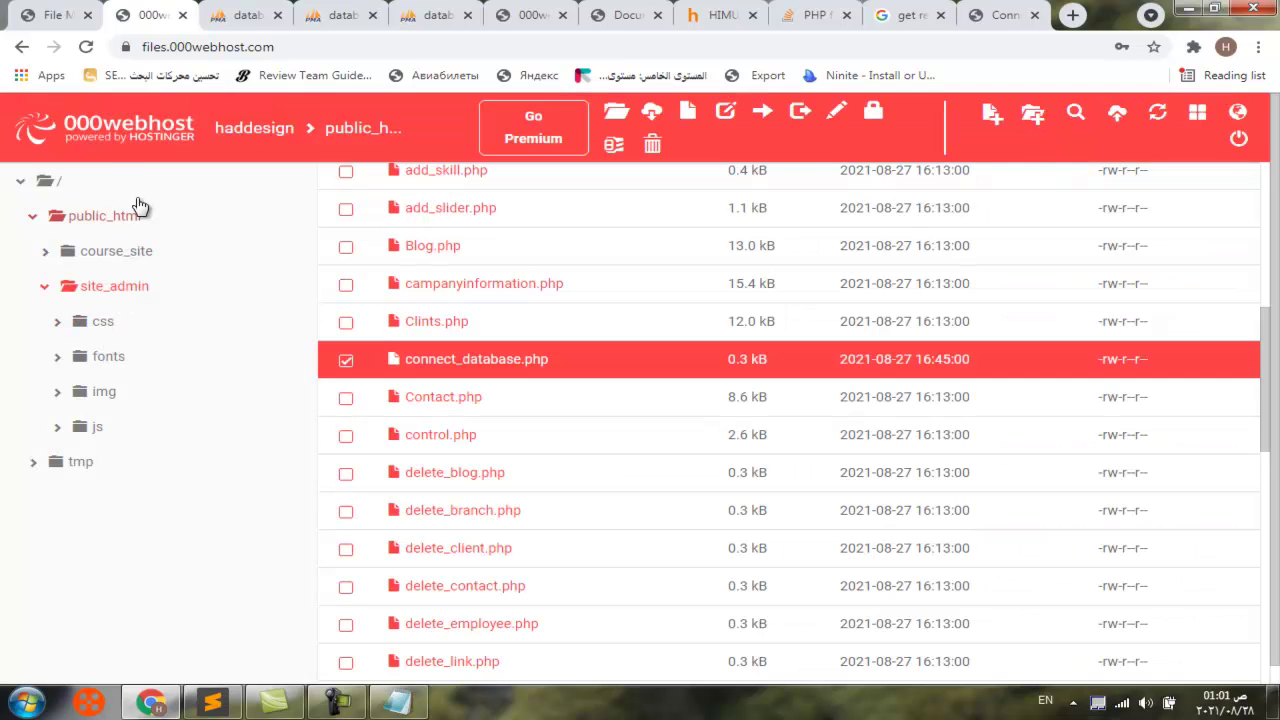
pyautogui.click(50, 16)
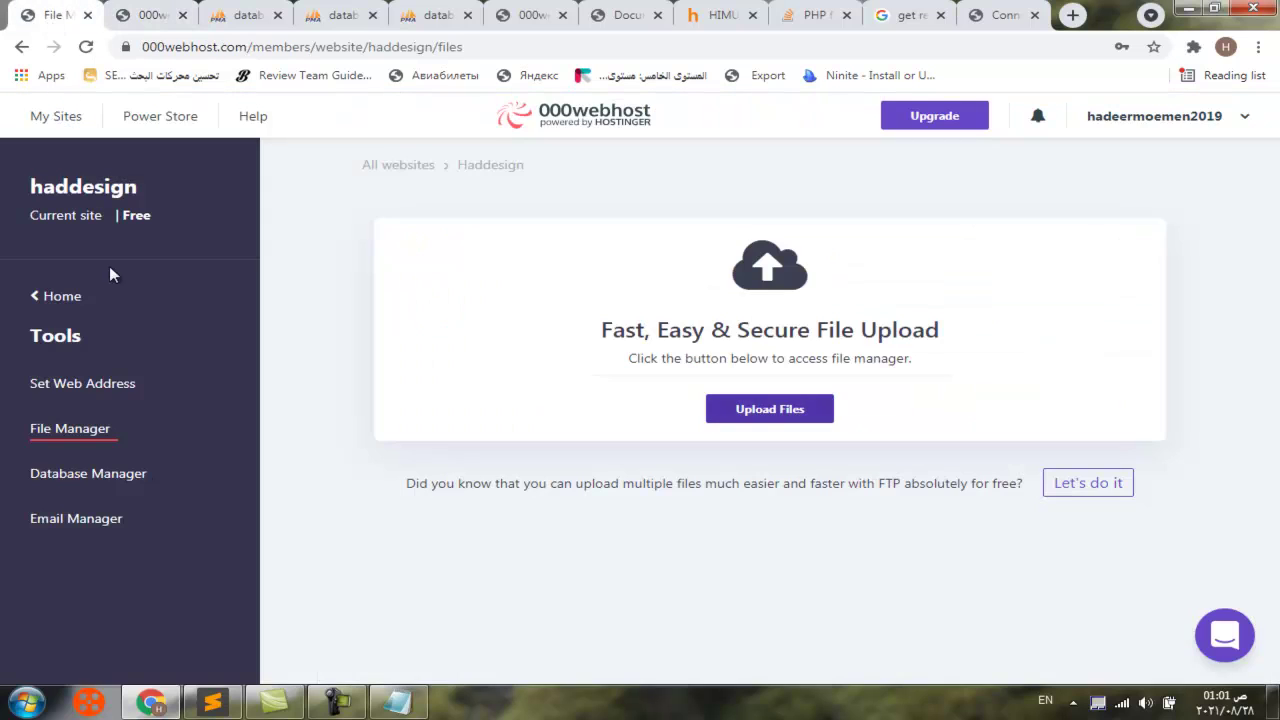
# Review the himu database's management options in Database Manager, then dismiss them
pyautogui.click(105, 478)
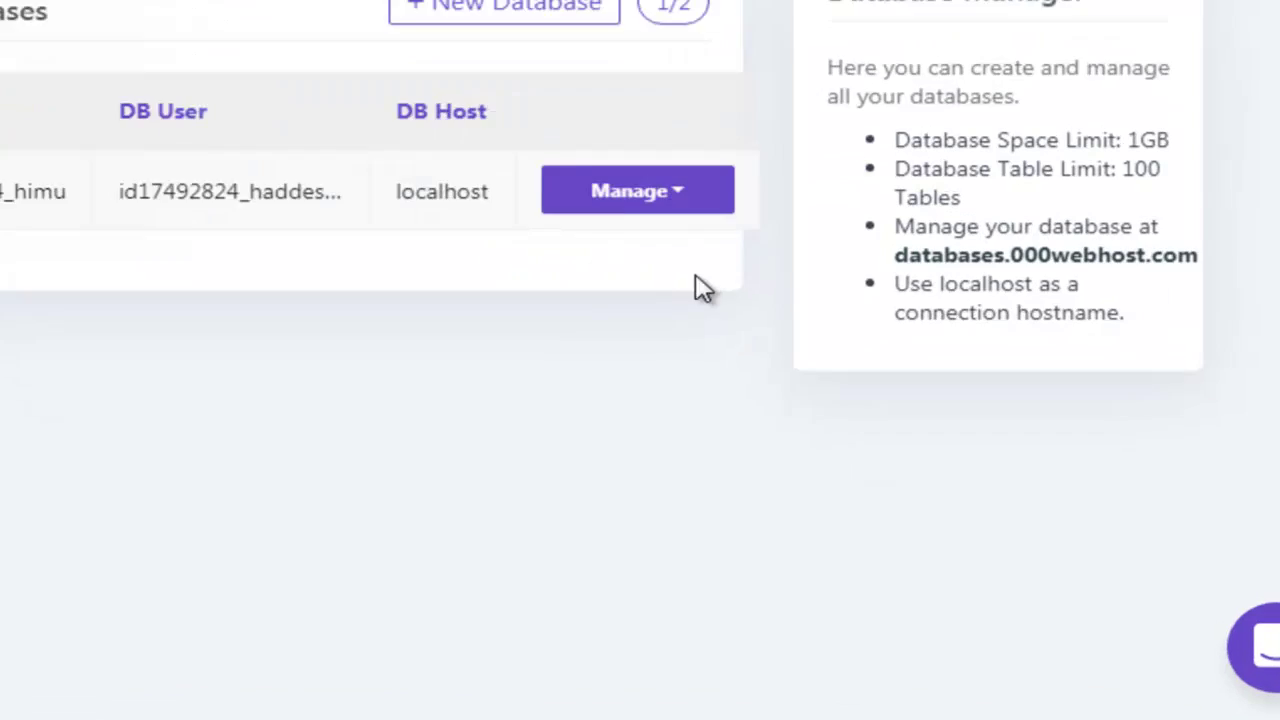
pyautogui.click(693, 205)
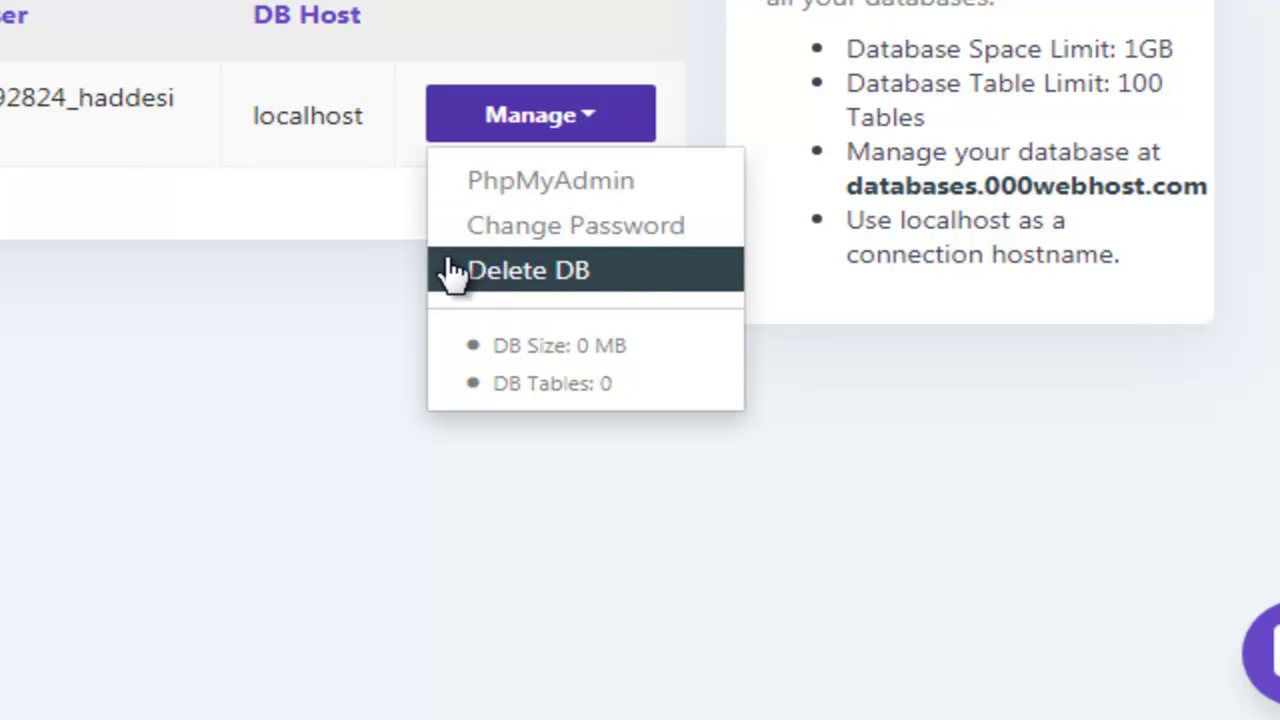
pyautogui.click(129, 327)
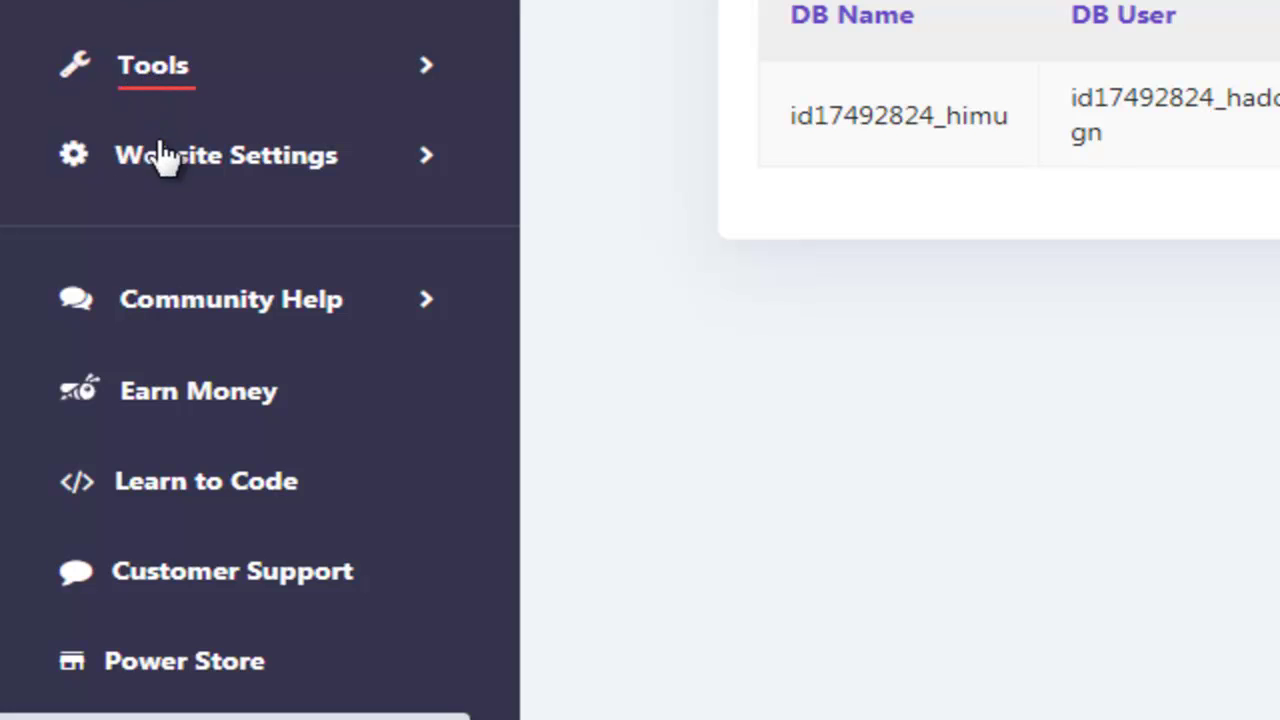
# Copy haddesign.000webhostapp.com from general website settings and select the timed-out tab's address bar
pyautogui.click(160, 155)
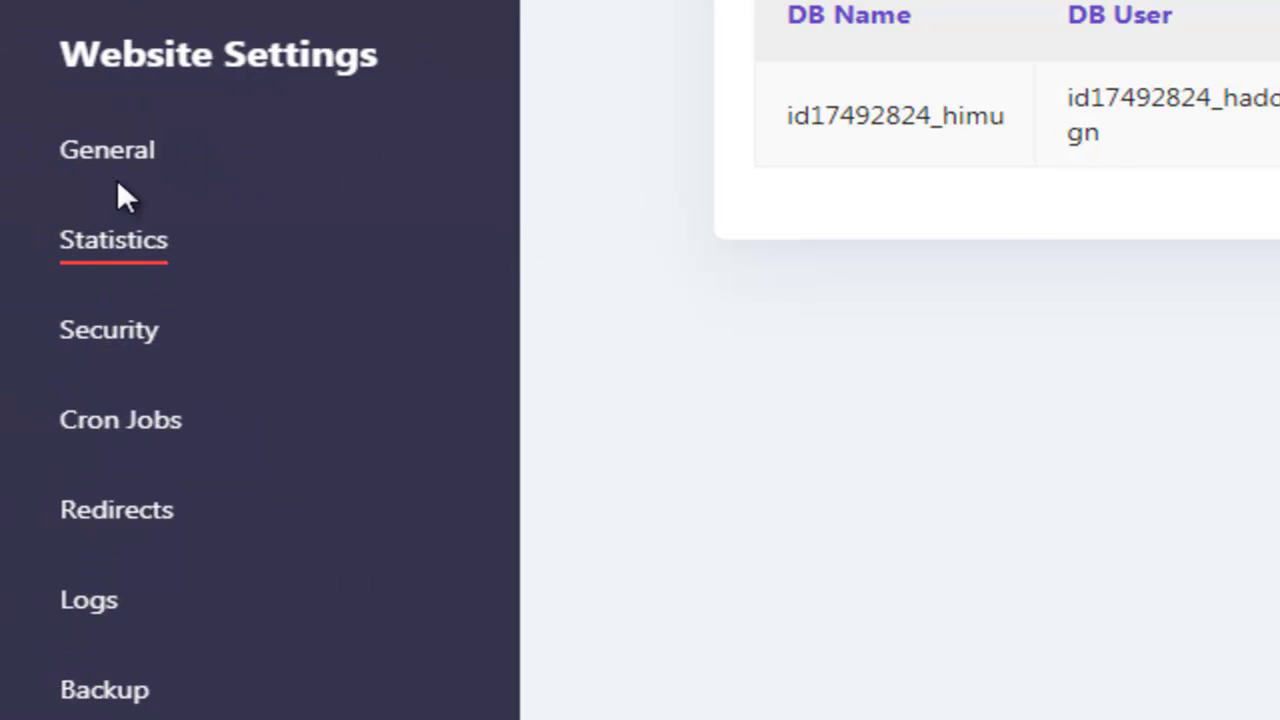
pyautogui.click(124, 155)
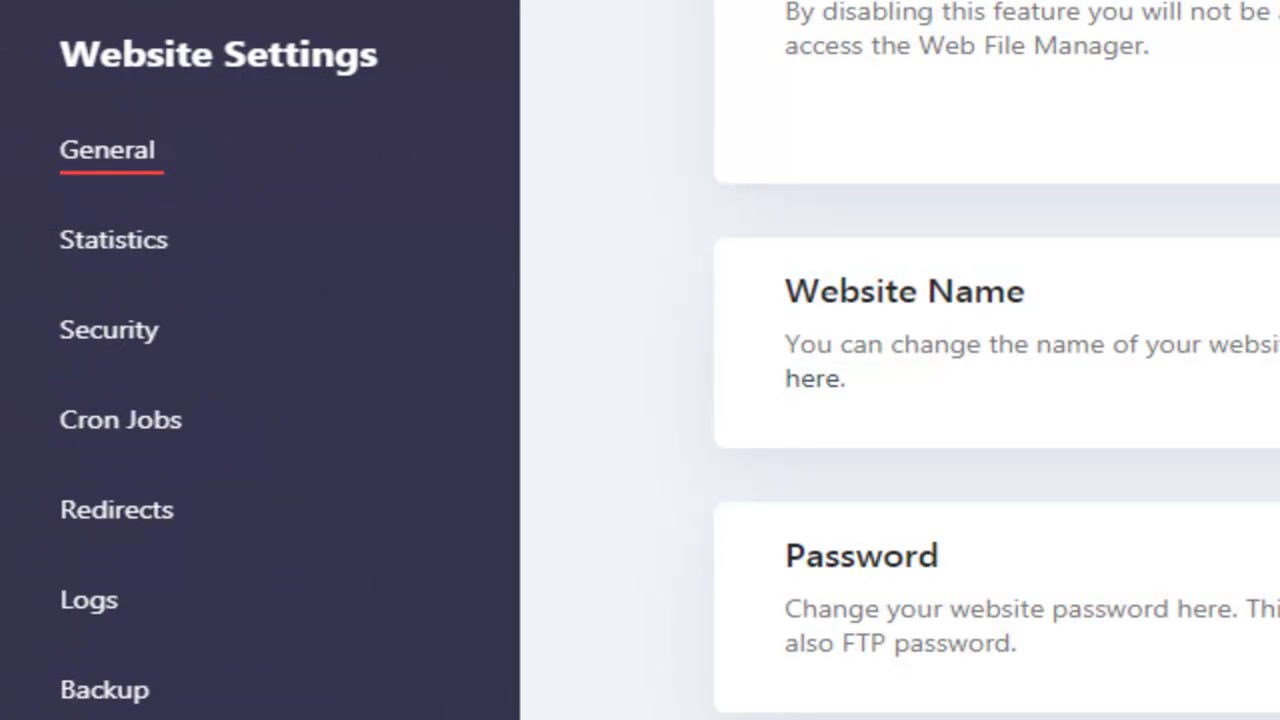
pyautogui.moveTo(972, 468); pyautogui.dragTo(778, 477)
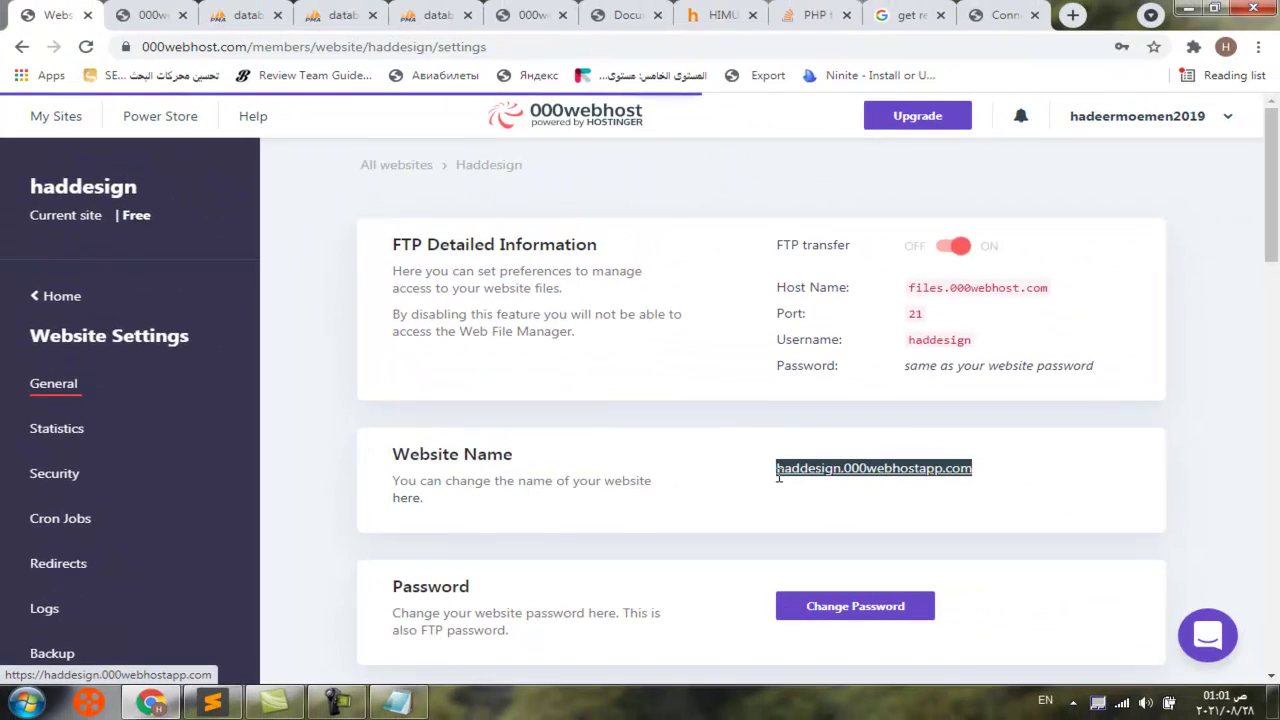
pyautogui.rightClick(778, 476)
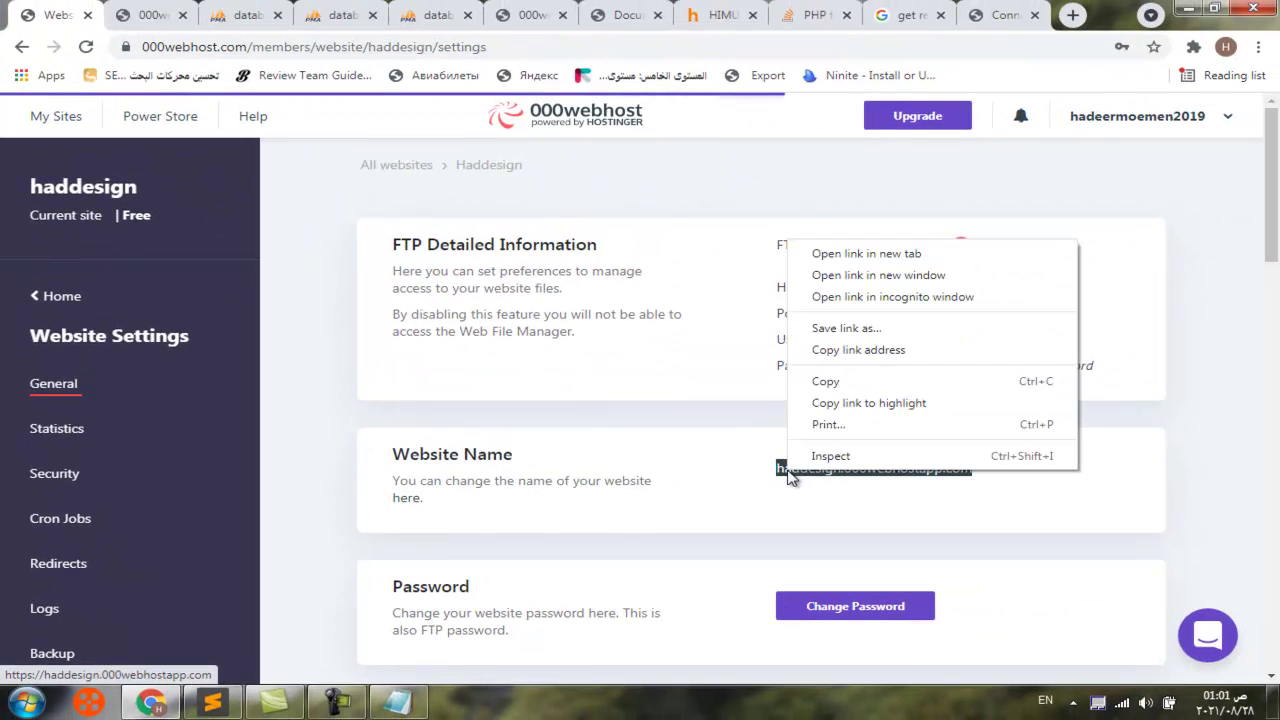
pyautogui.click(830, 381)
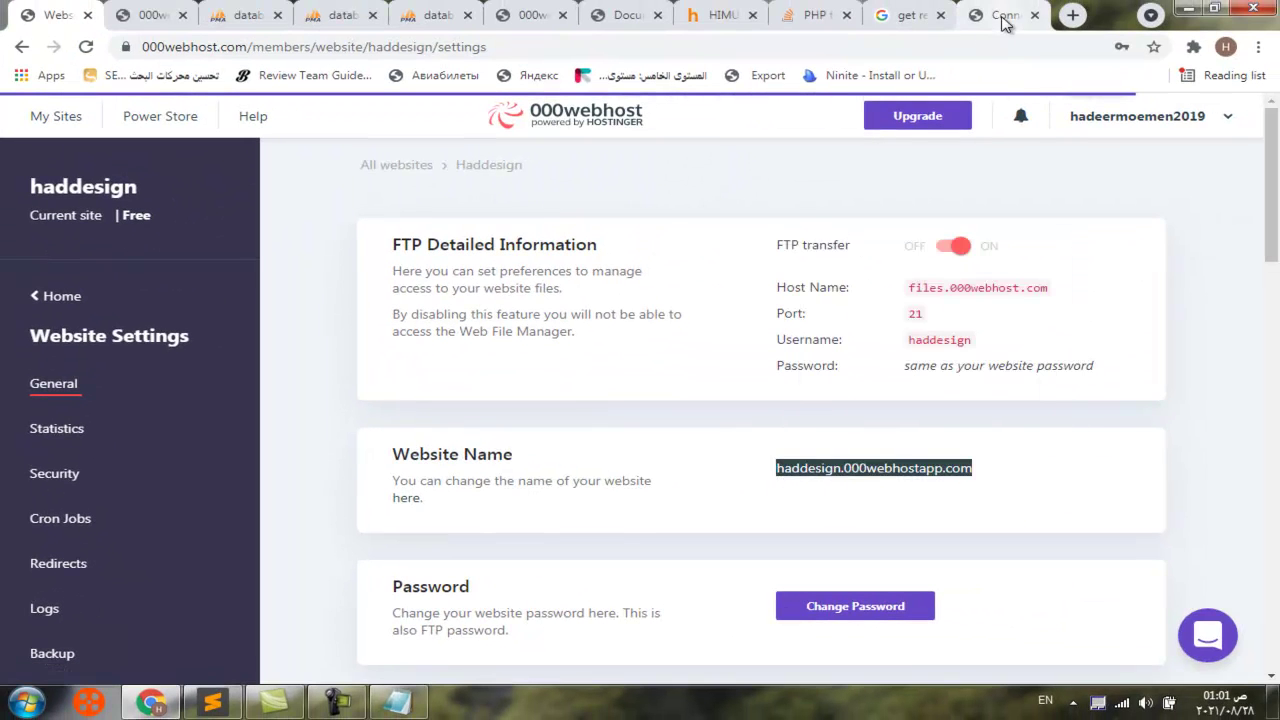
pyautogui.click(1000, 15)
pyautogui.click(382, 46)
pyautogui.rightClick(368, 48)
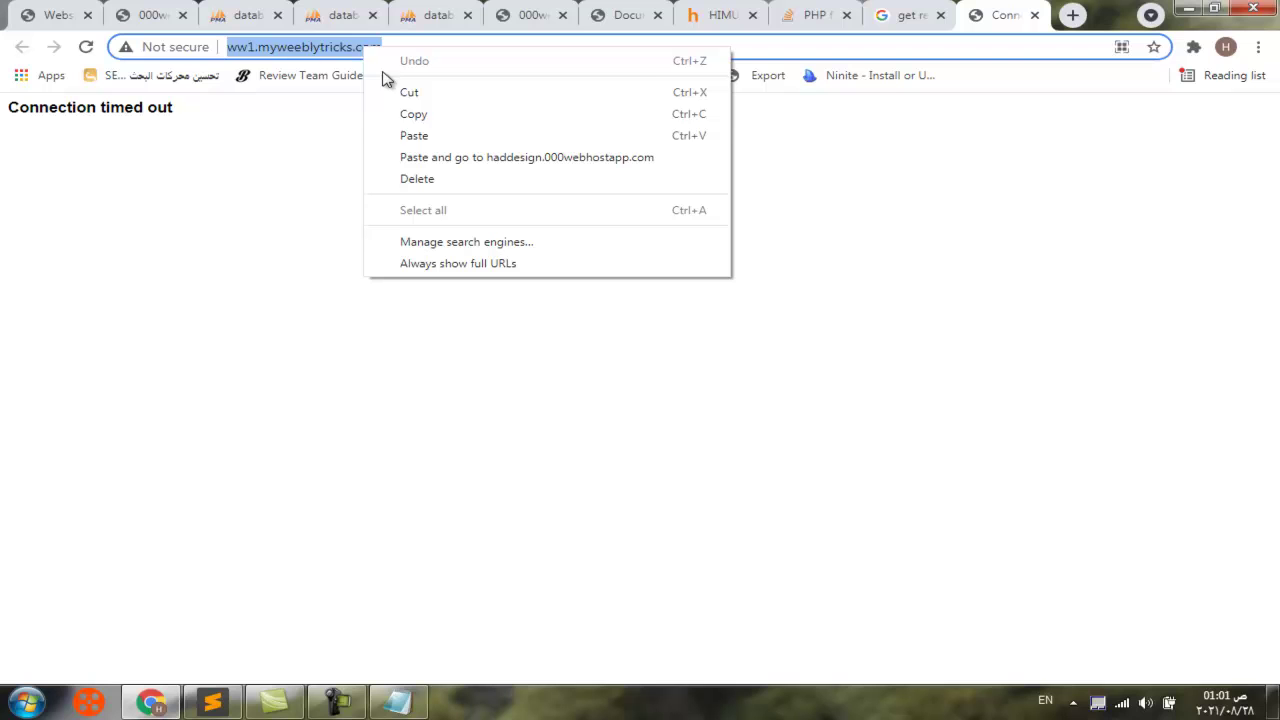
# Load haddesign.000webhostapp.com/course_site/ and test every nav link from About Us through Contact, then Home
pyautogui.click(413, 135)
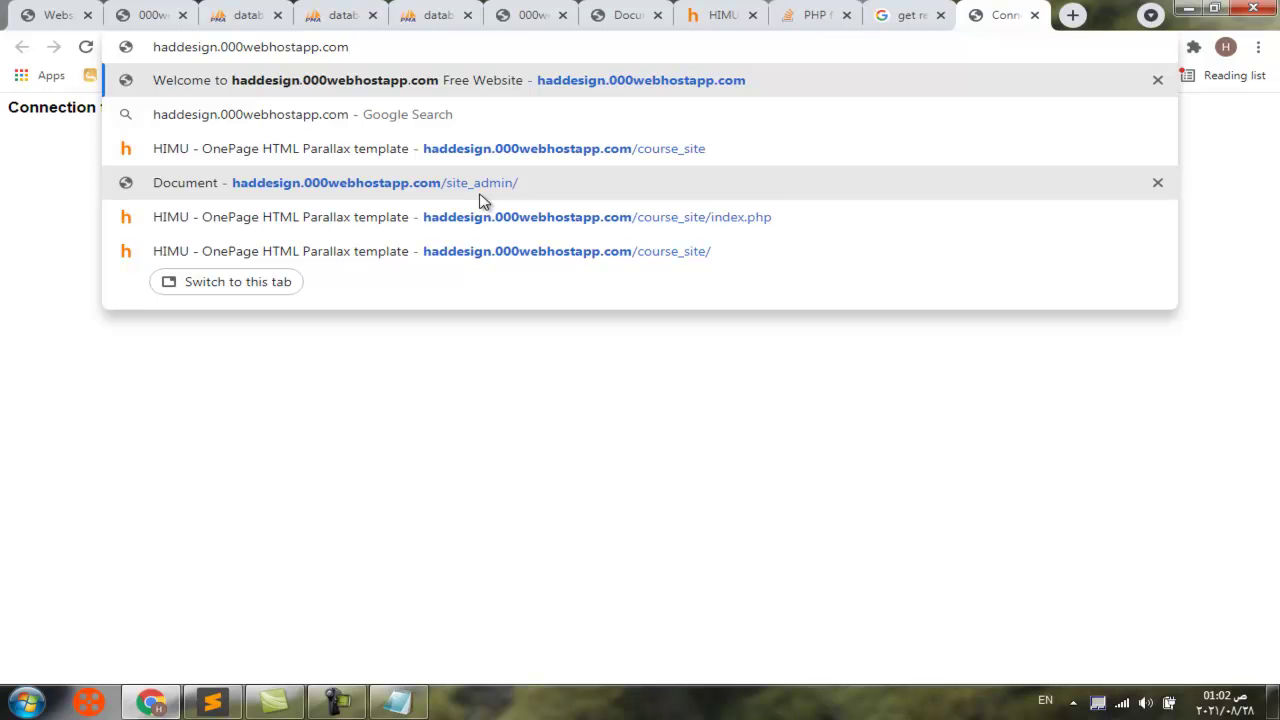
pyautogui.click(646, 160)
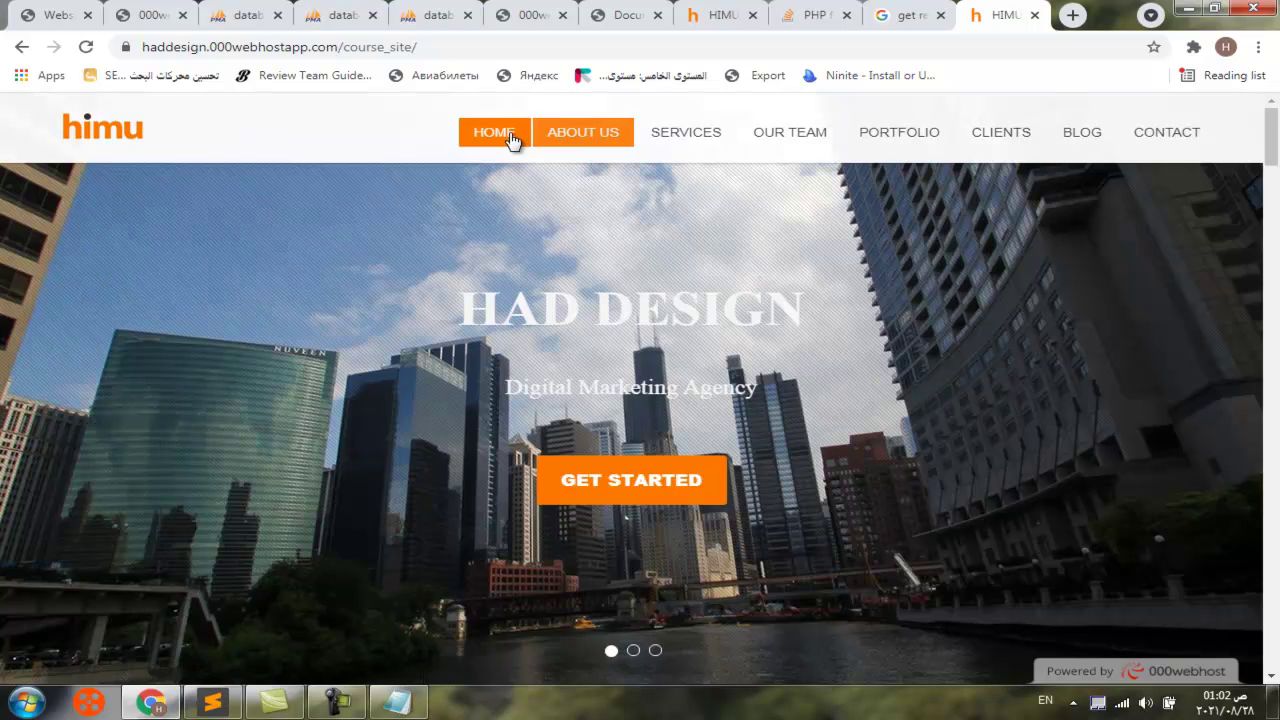
pyautogui.click(573, 140)
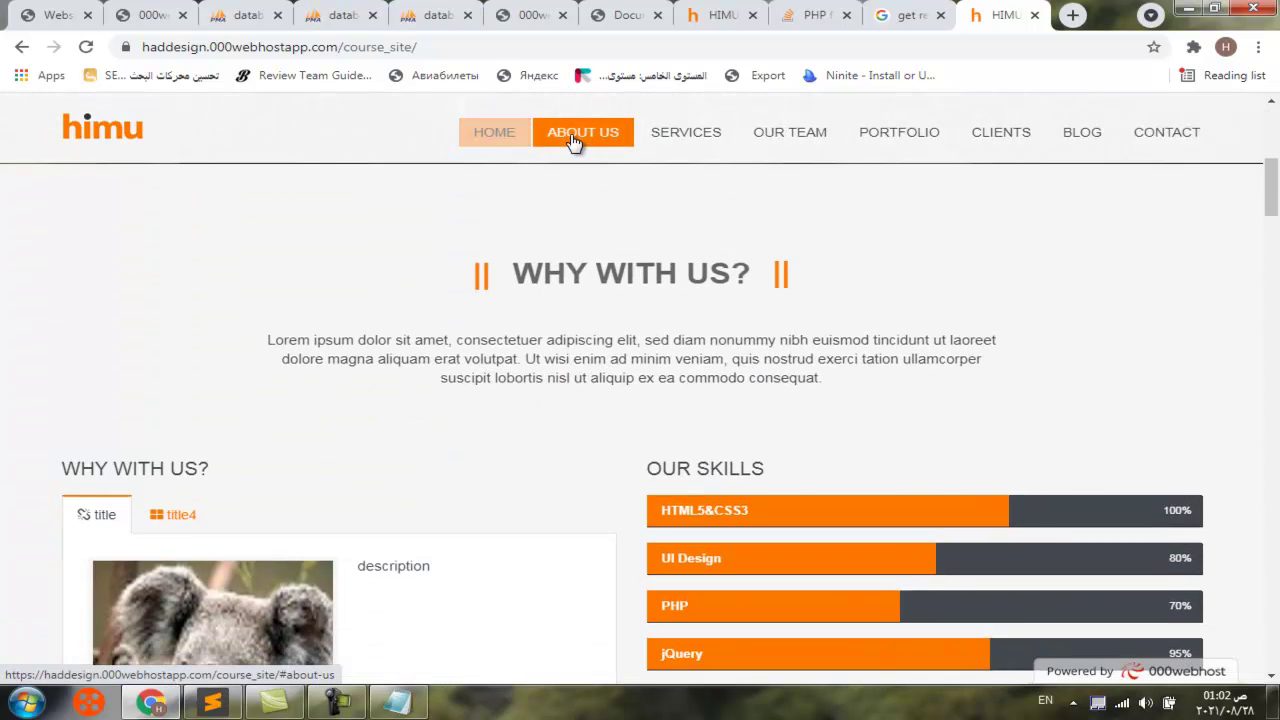
pyautogui.click(707, 144)
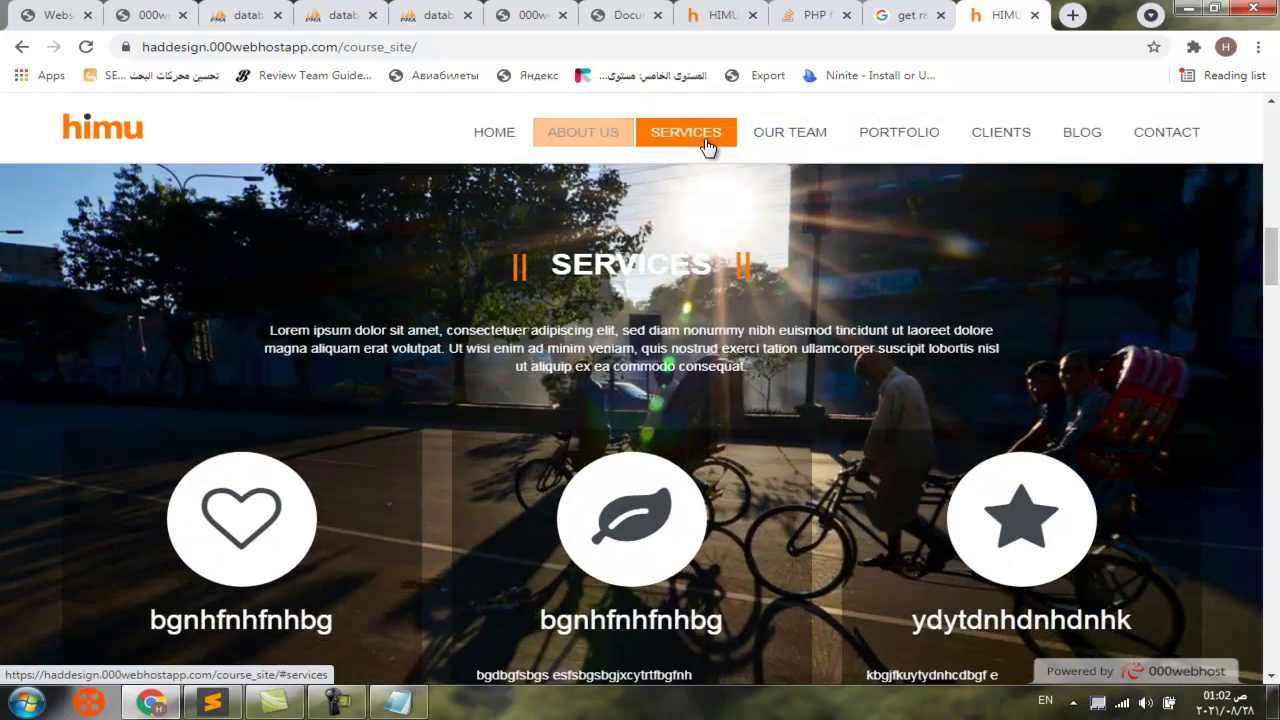
pyautogui.click(786, 137)
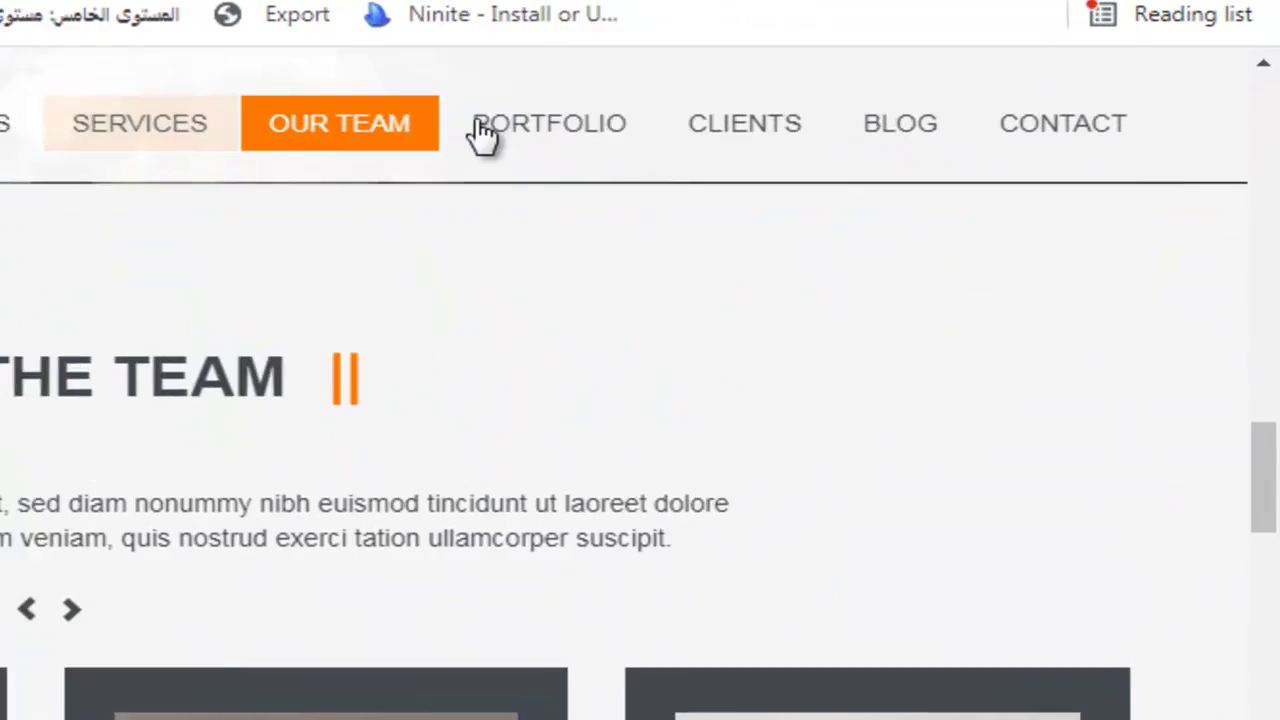
pyautogui.click(515, 133)
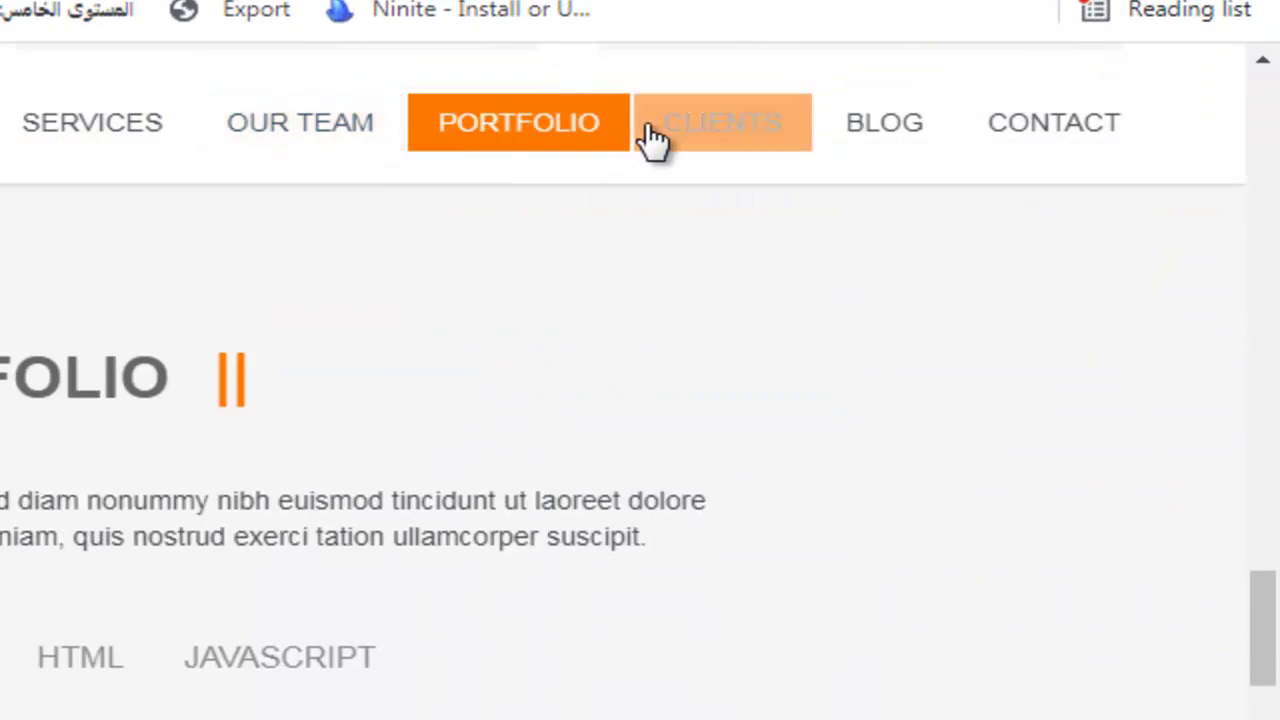
pyautogui.click(650, 140)
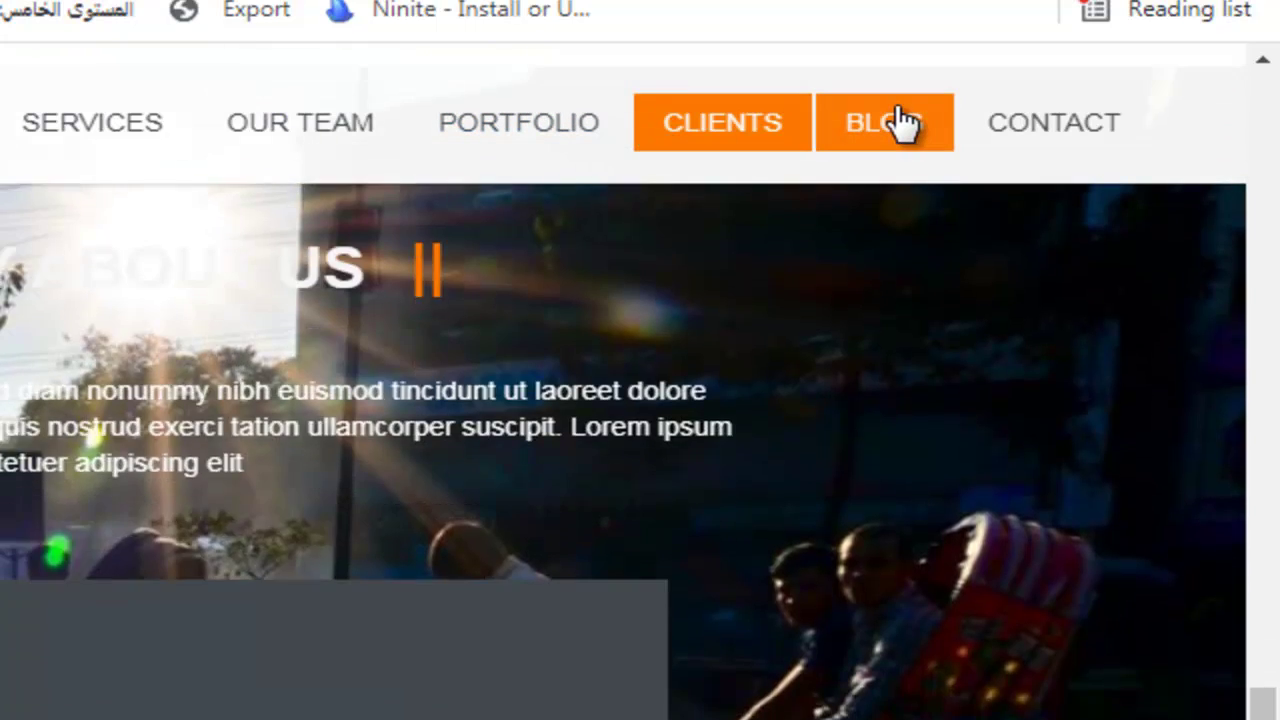
pyautogui.click(896, 124)
pyautogui.click(1063, 129)
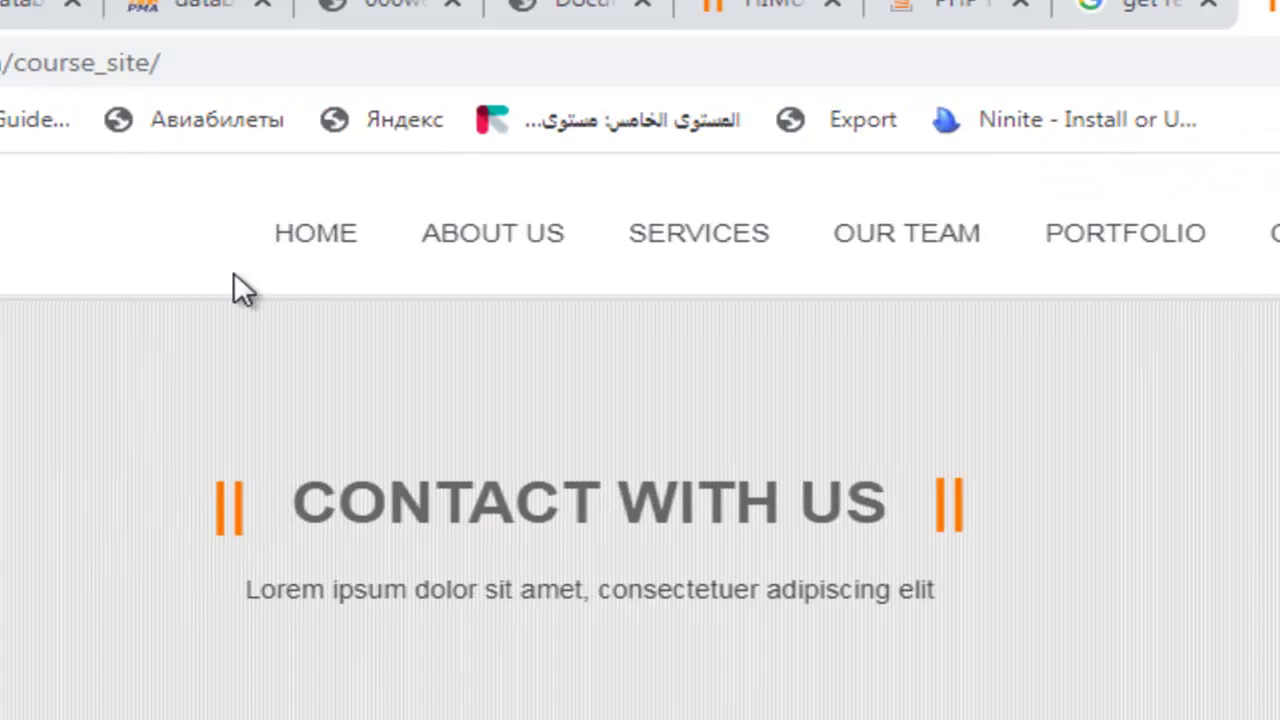
pyautogui.click(314, 231)
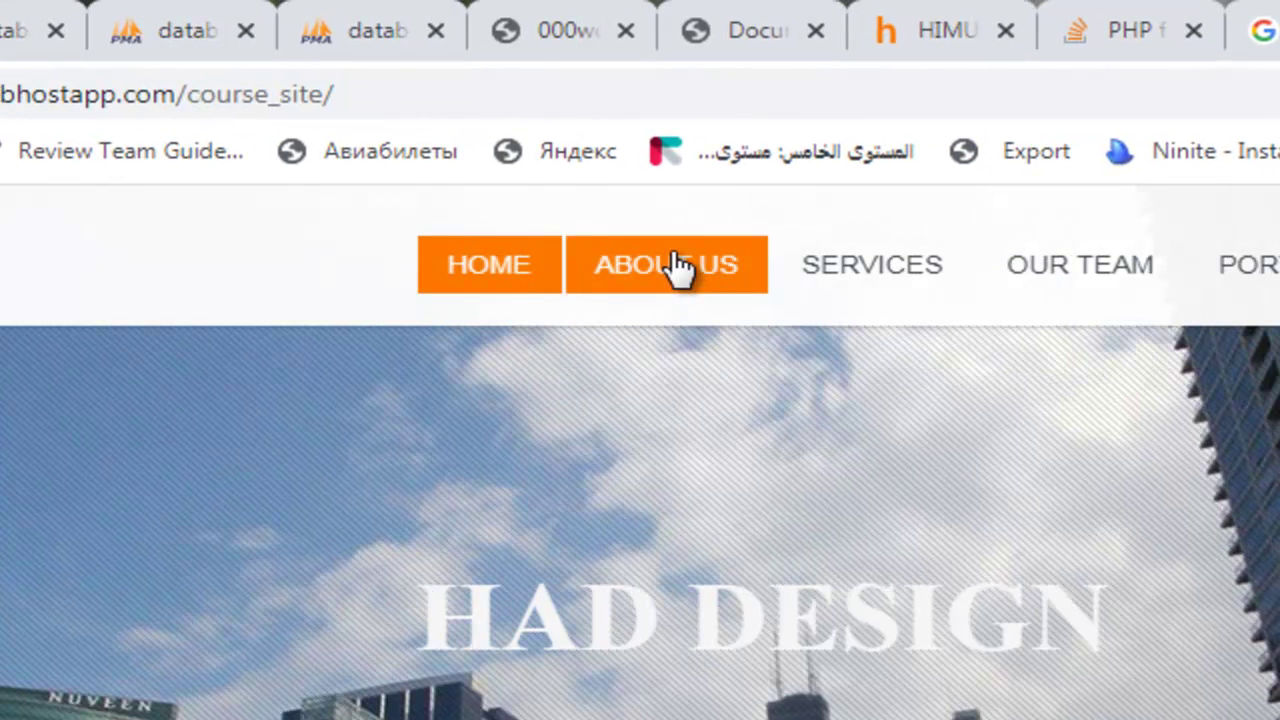
pyautogui.moveTo(325, 94); pyautogui.dragTo(193, 92)
# Replace course_site/ with site_admin/ in the address to load the live Admin Panal login page
pyautogui.click(434, 92)
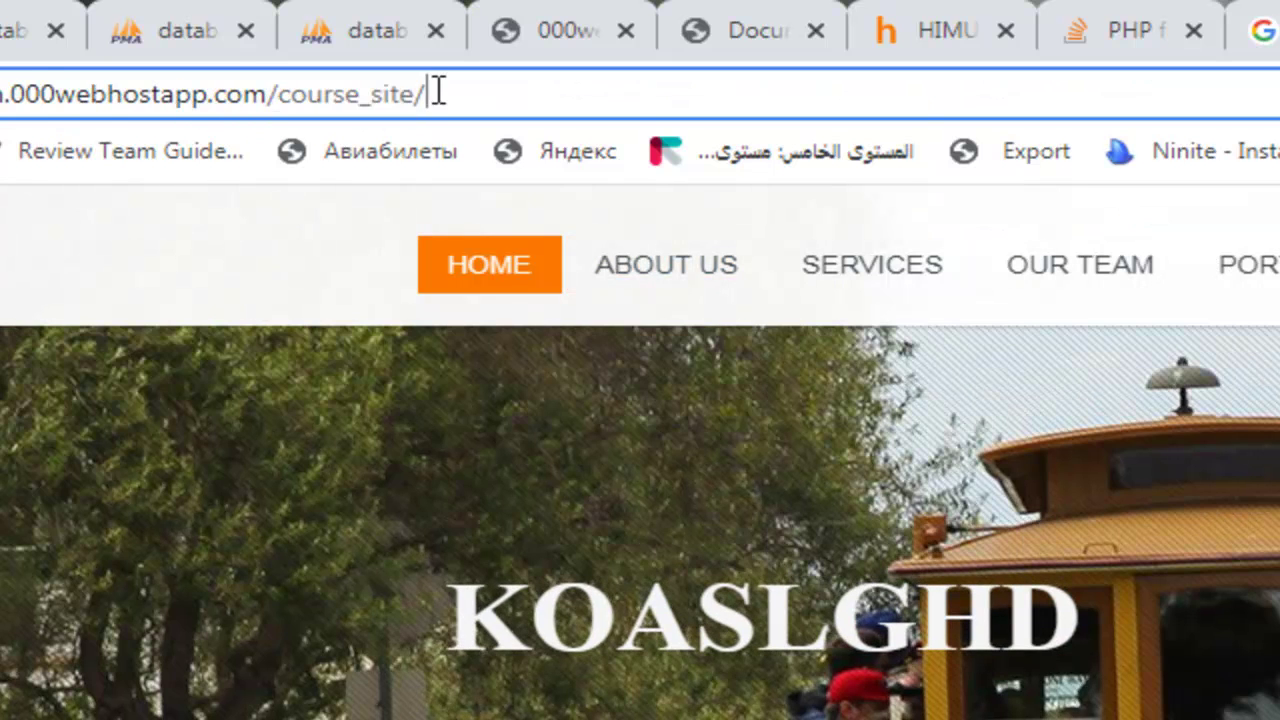
pyautogui.moveTo(443, 92); pyautogui.dragTo(305, 88)
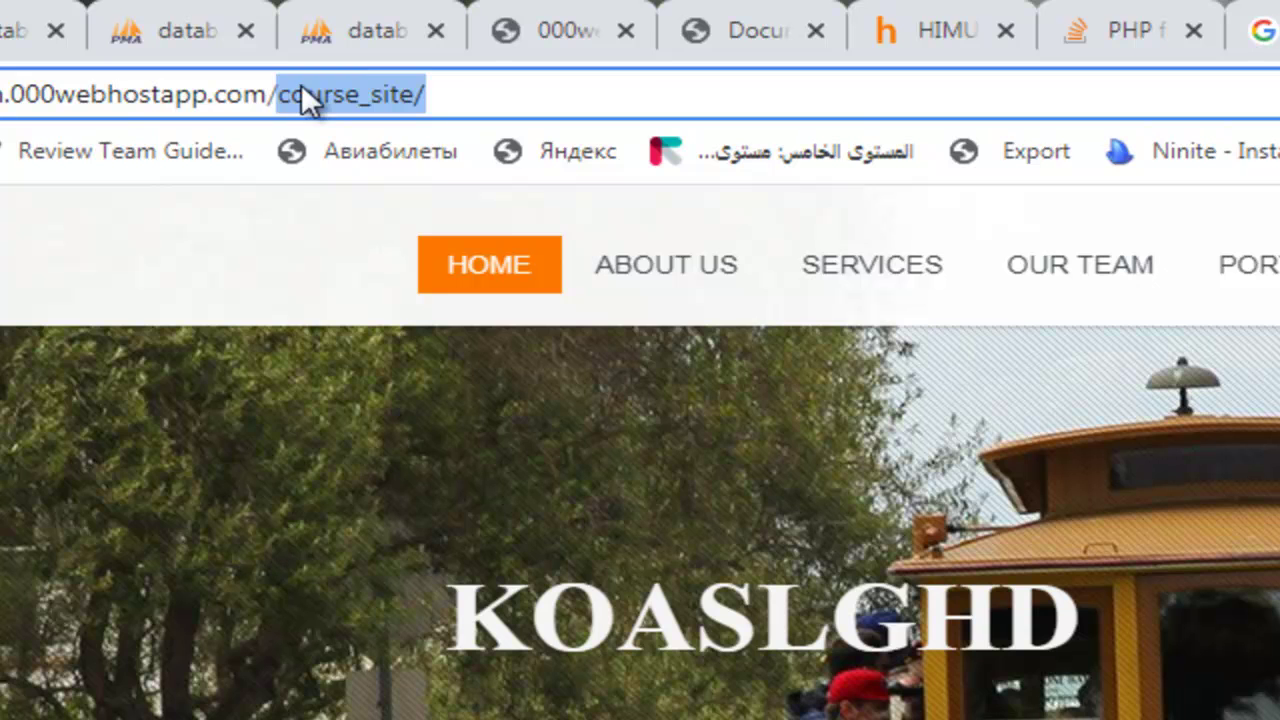
pyautogui.press('BackSpace')
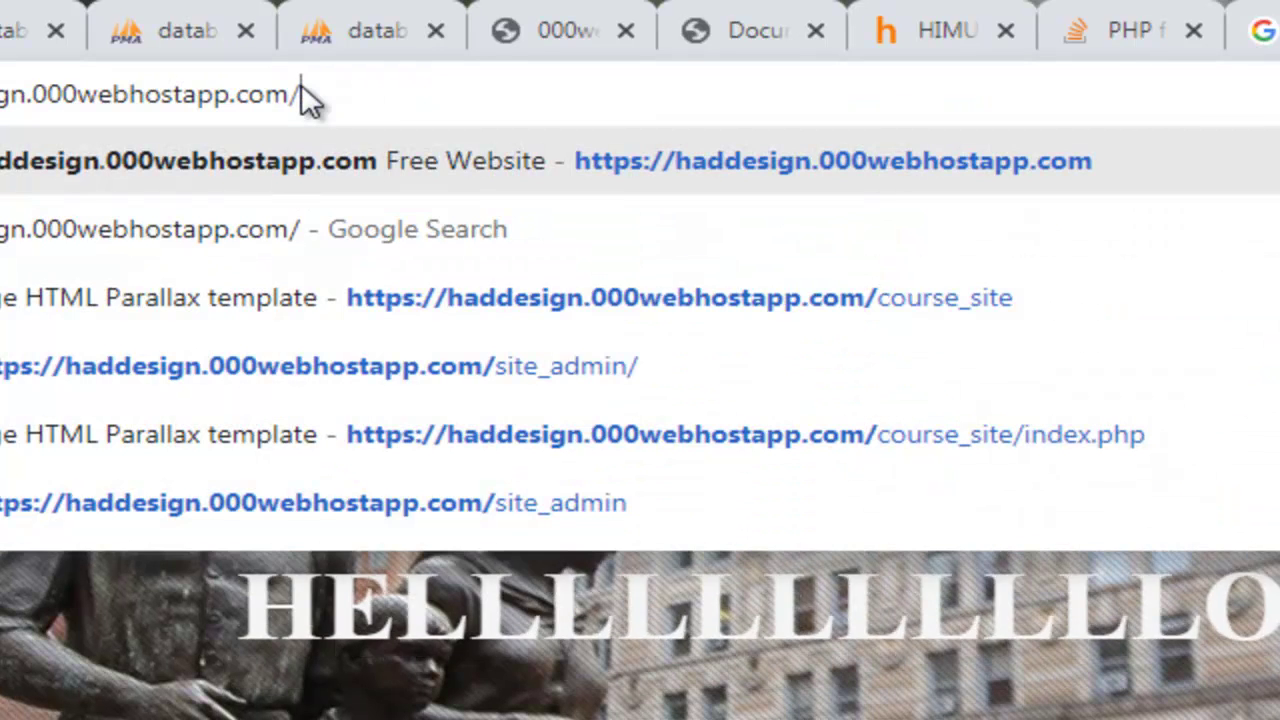
pyautogui.click(443, 366)
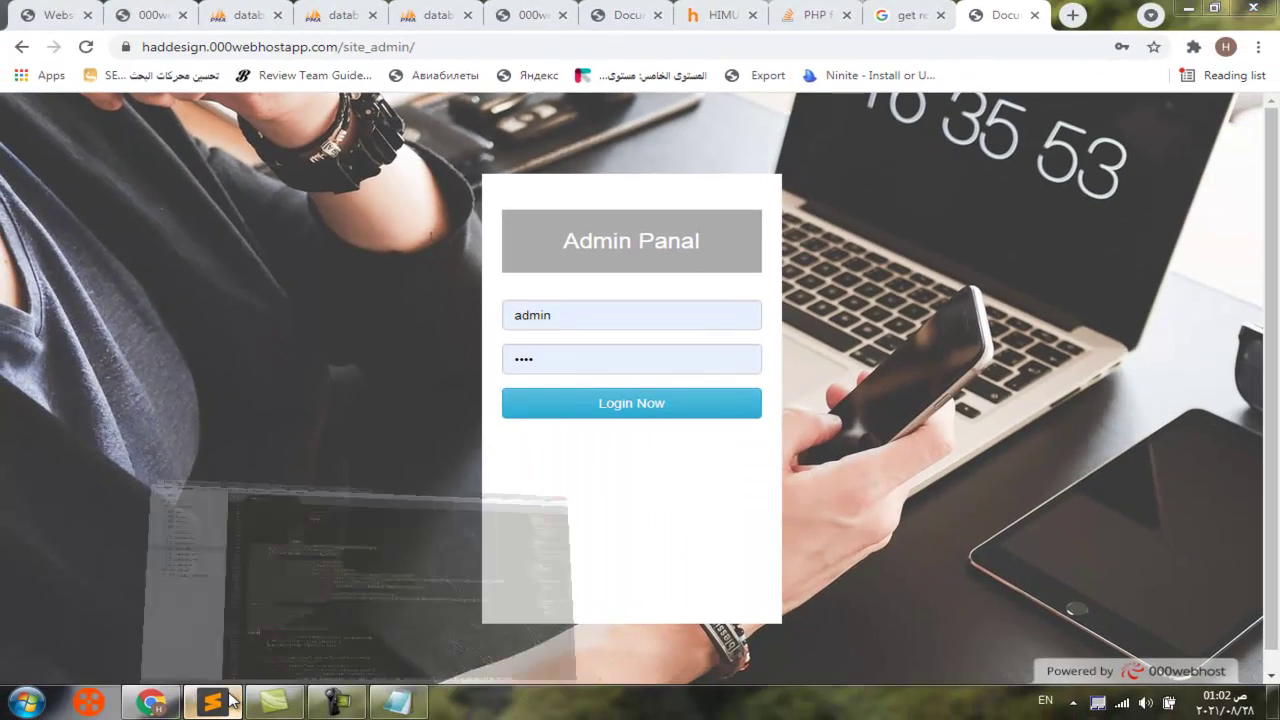
pyautogui.click(231, 700)
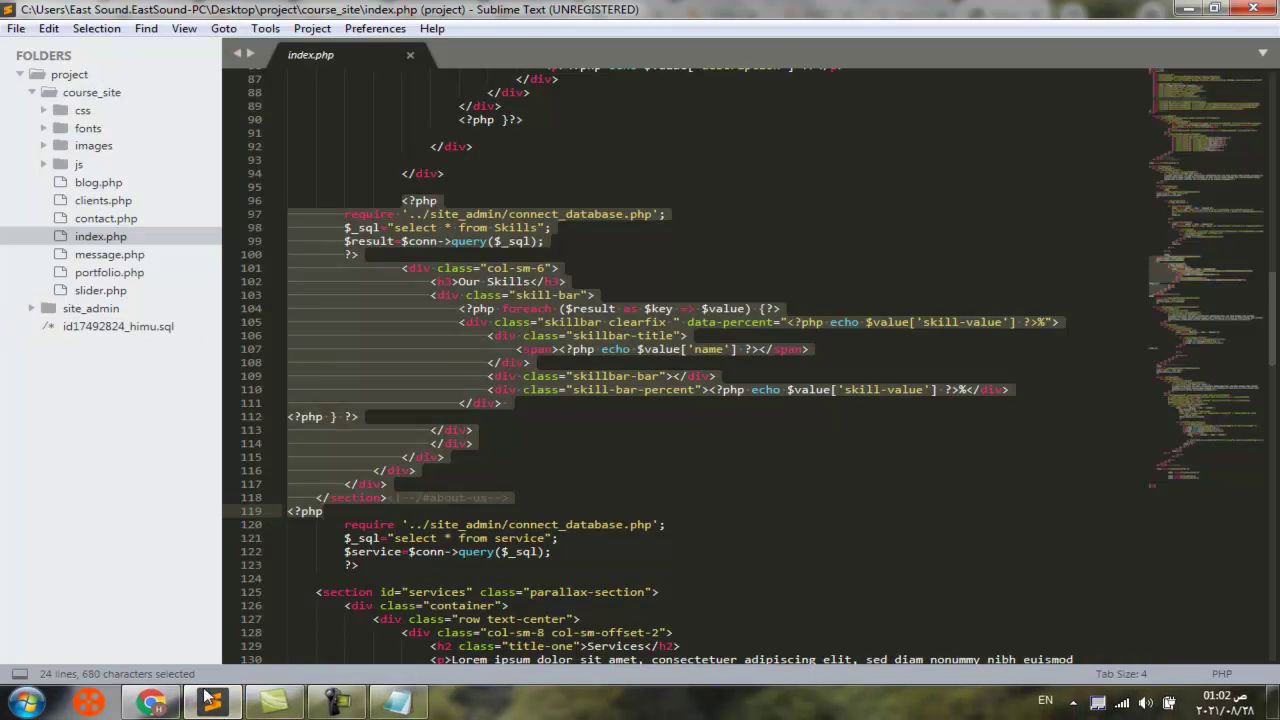
# Expand the site_admin folder and view Contact.php and control.php
pyautogui.click(212, 703)
pyautogui.click(213, 705)
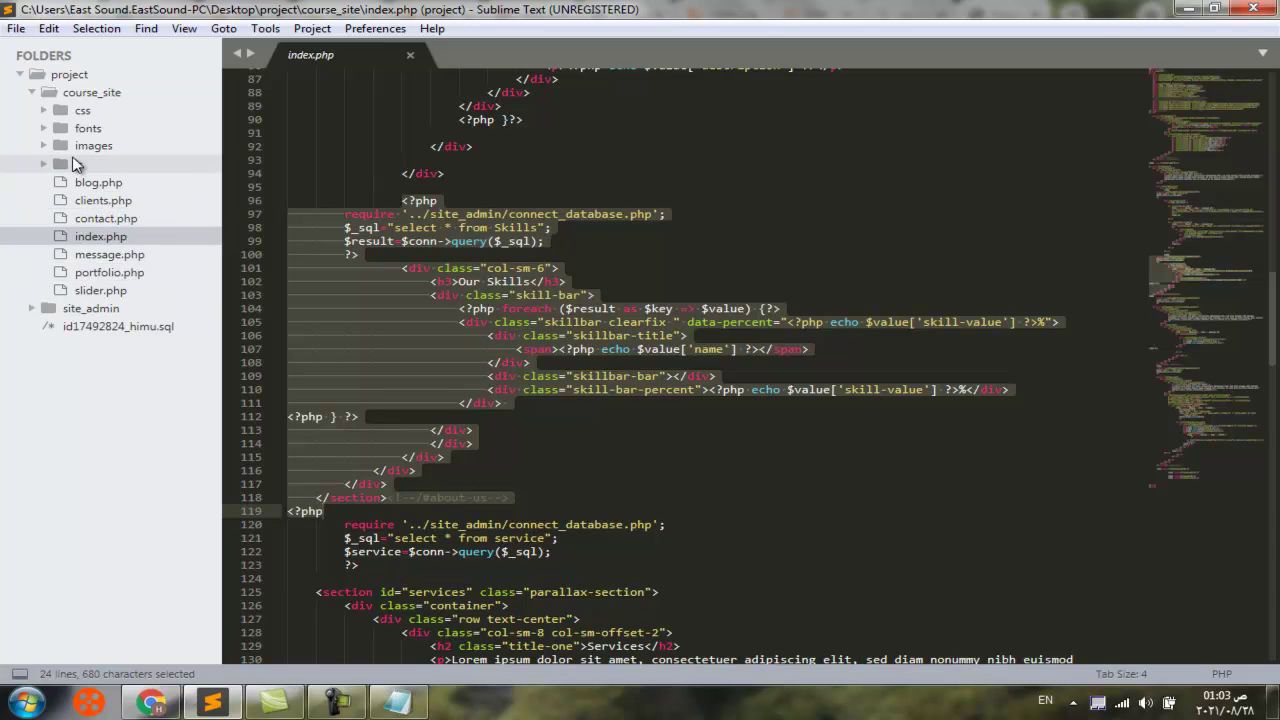
pyautogui.click(45, 316)
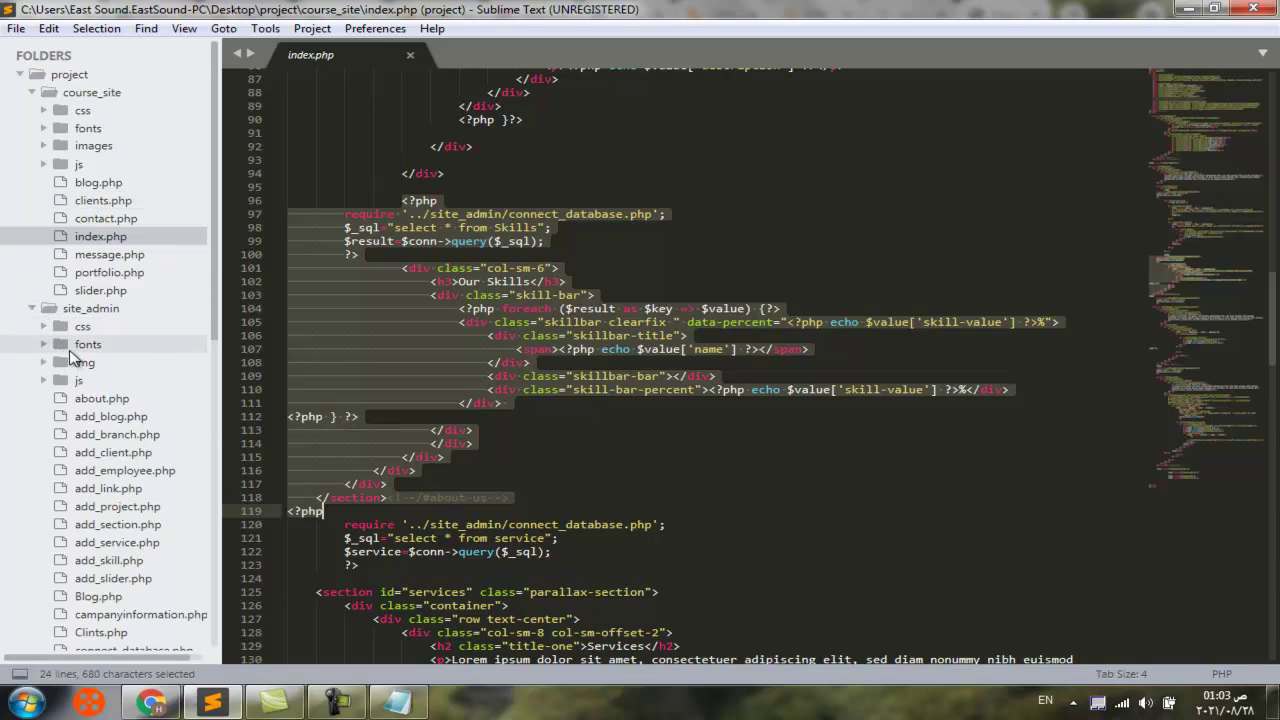
pyautogui.scroll(-1, 65, 350)
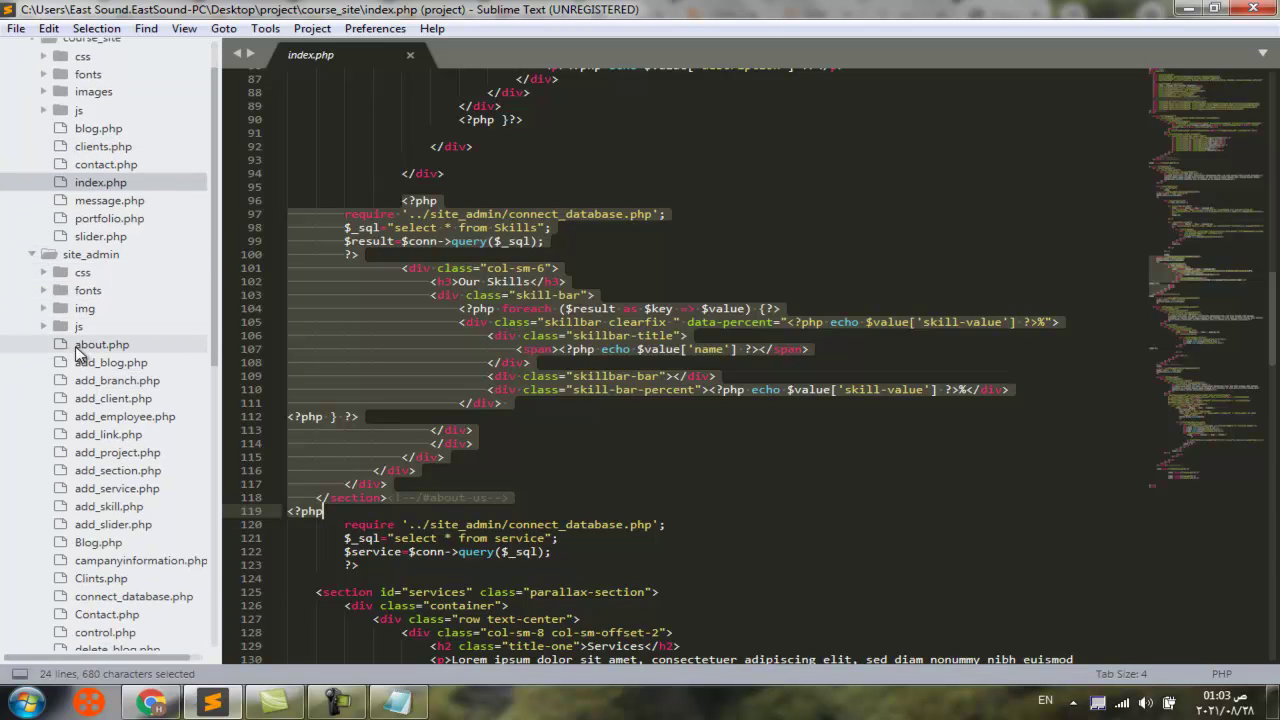
pyautogui.scroll(-2, 138, 530)
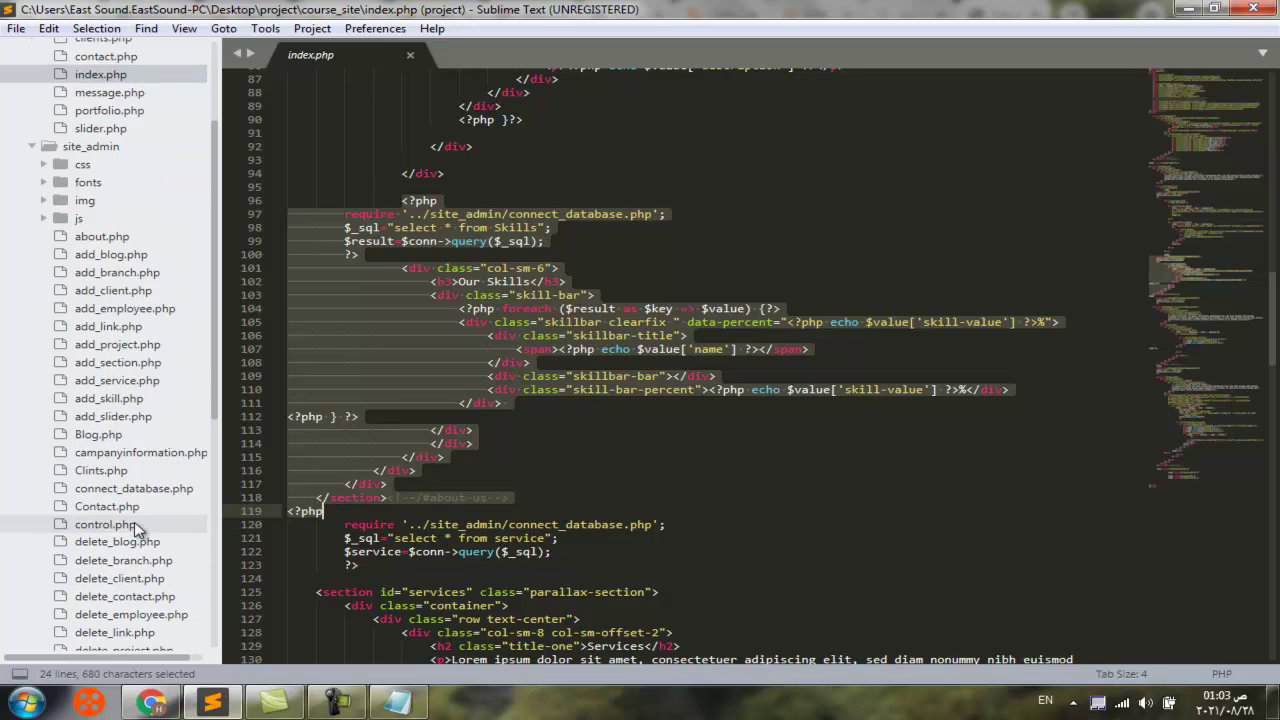
pyautogui.click(134, 510)
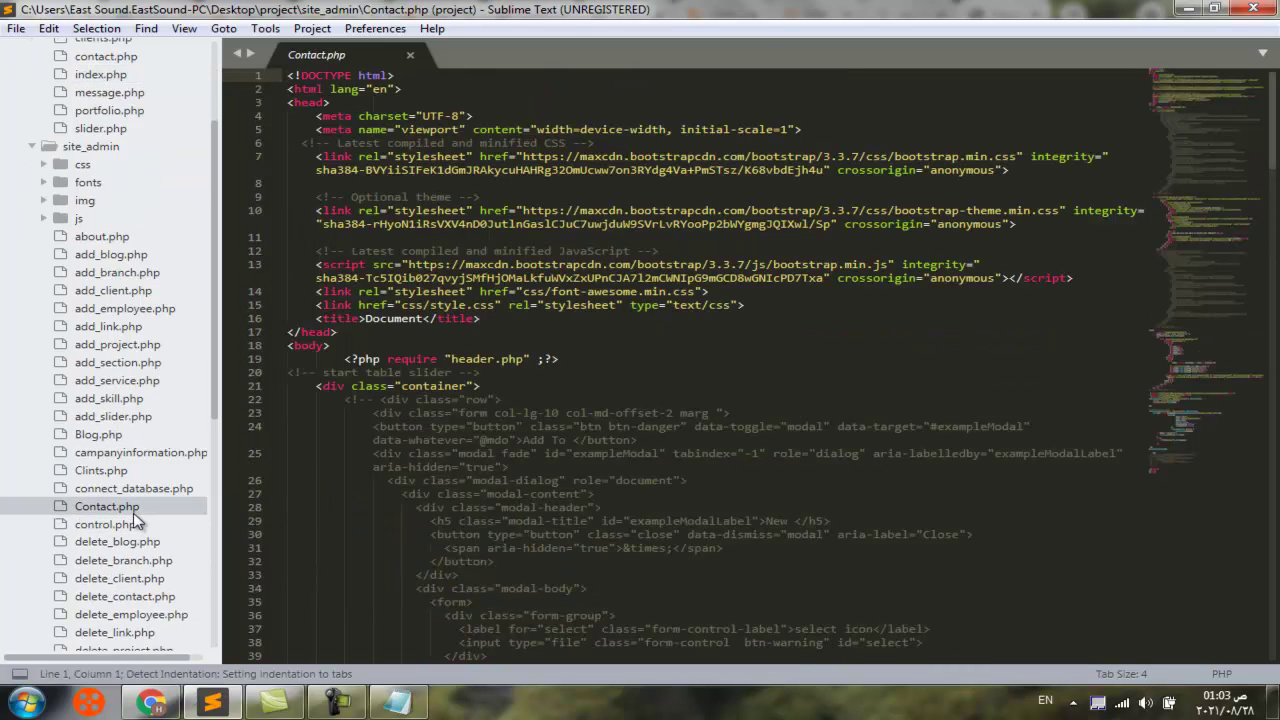
pyautogui.click(135, 526)
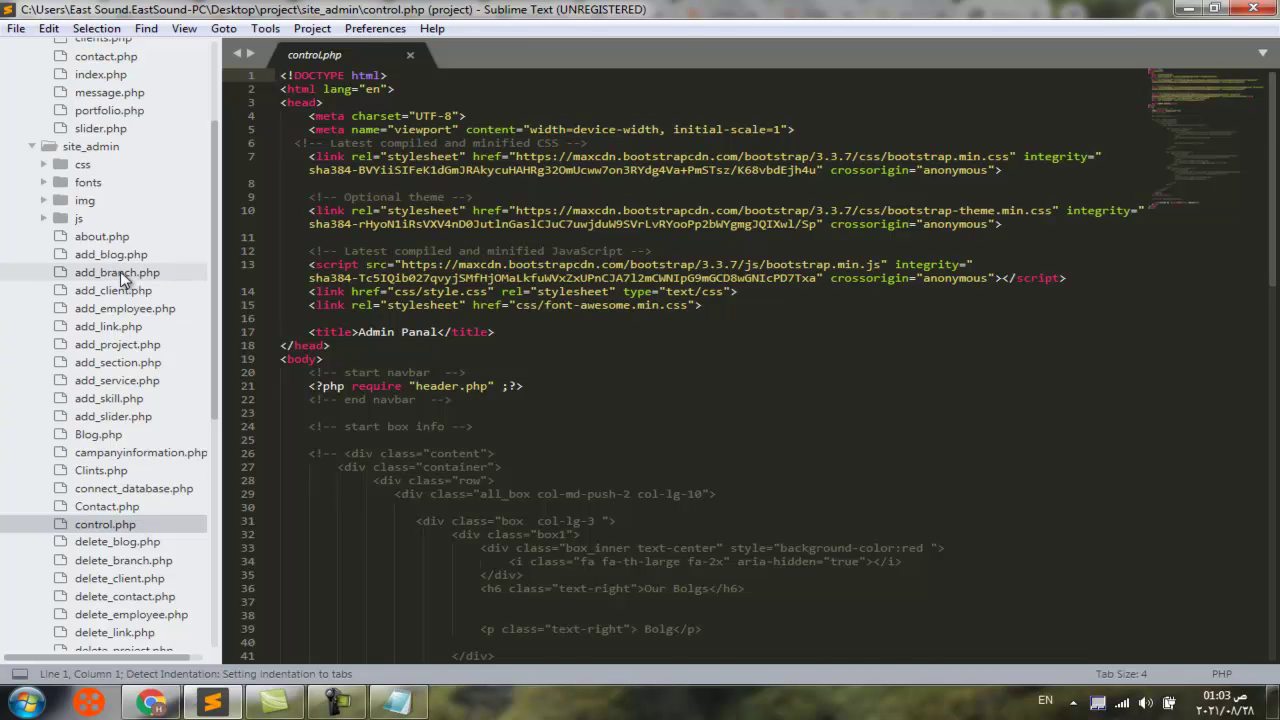
# Look through about.php, logout.php, login.php and index.php, ending on header.php
pyautogui.click(117, 238)
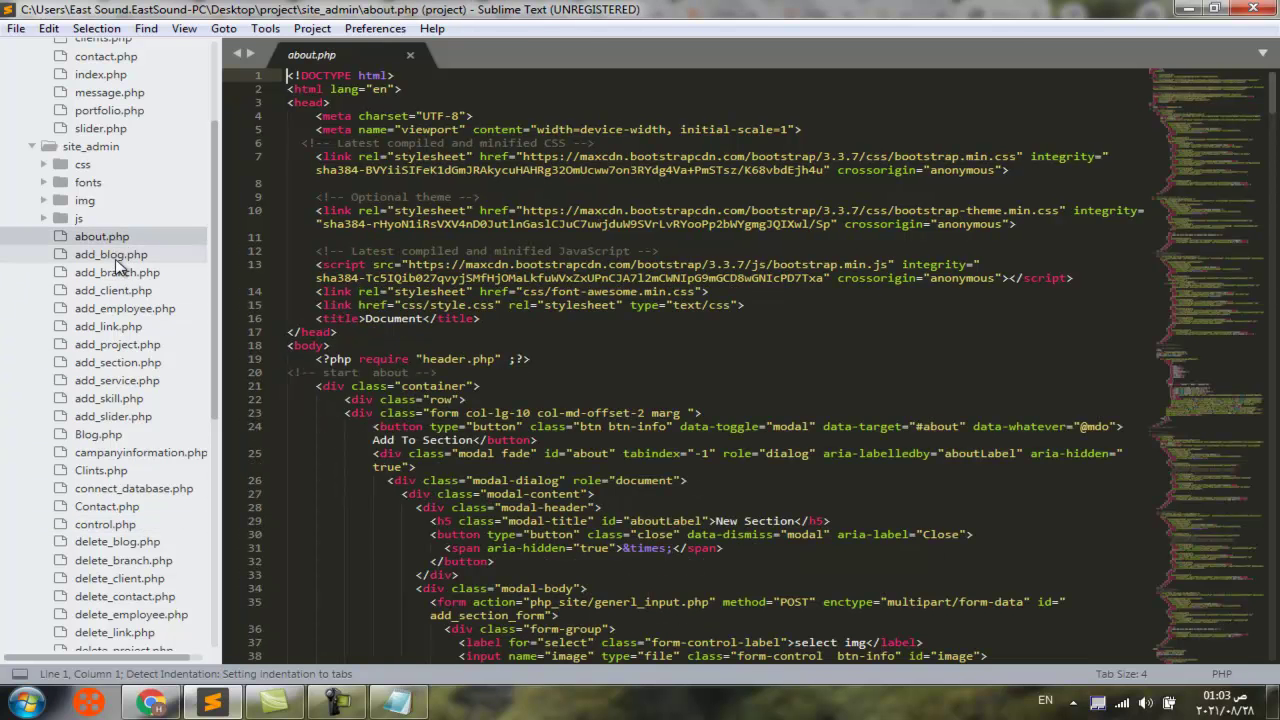
pyautogui.scroll(-3, 118, 300)
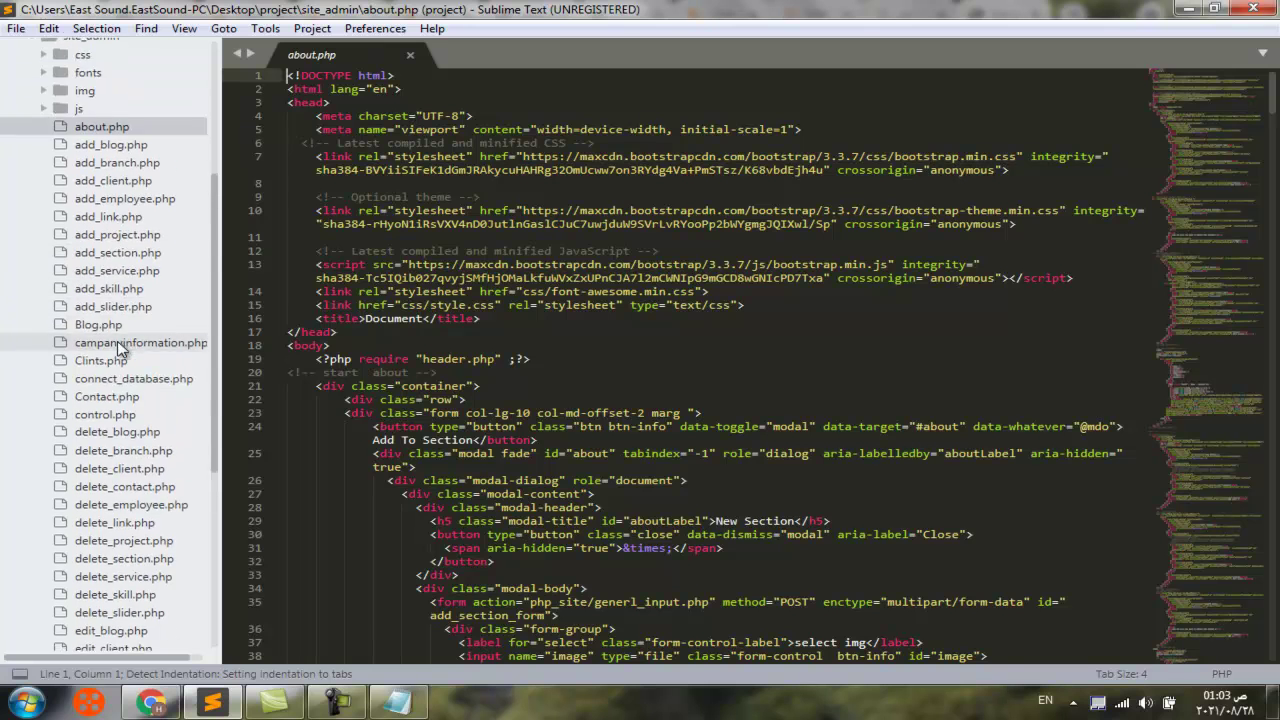
pyautogui.scroll(-6, 118, 346)
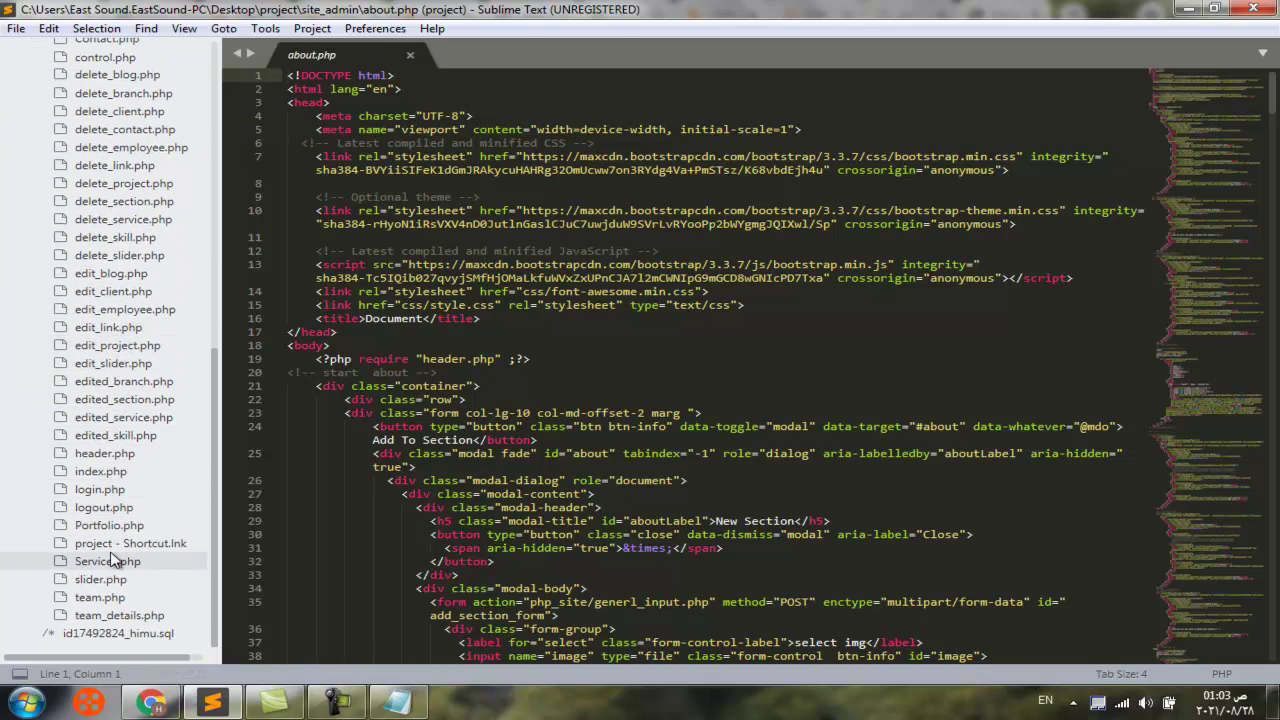
pyautogui.click(107, 514)
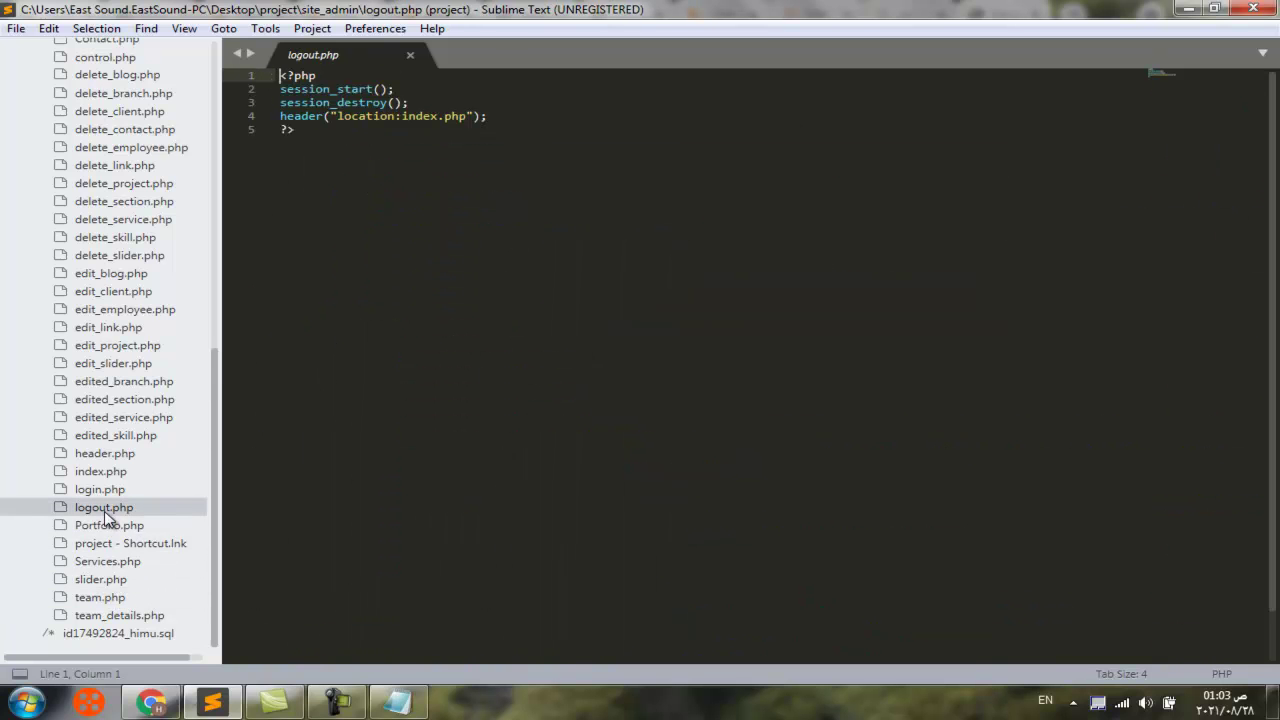
pyautogui.click(105, 492)
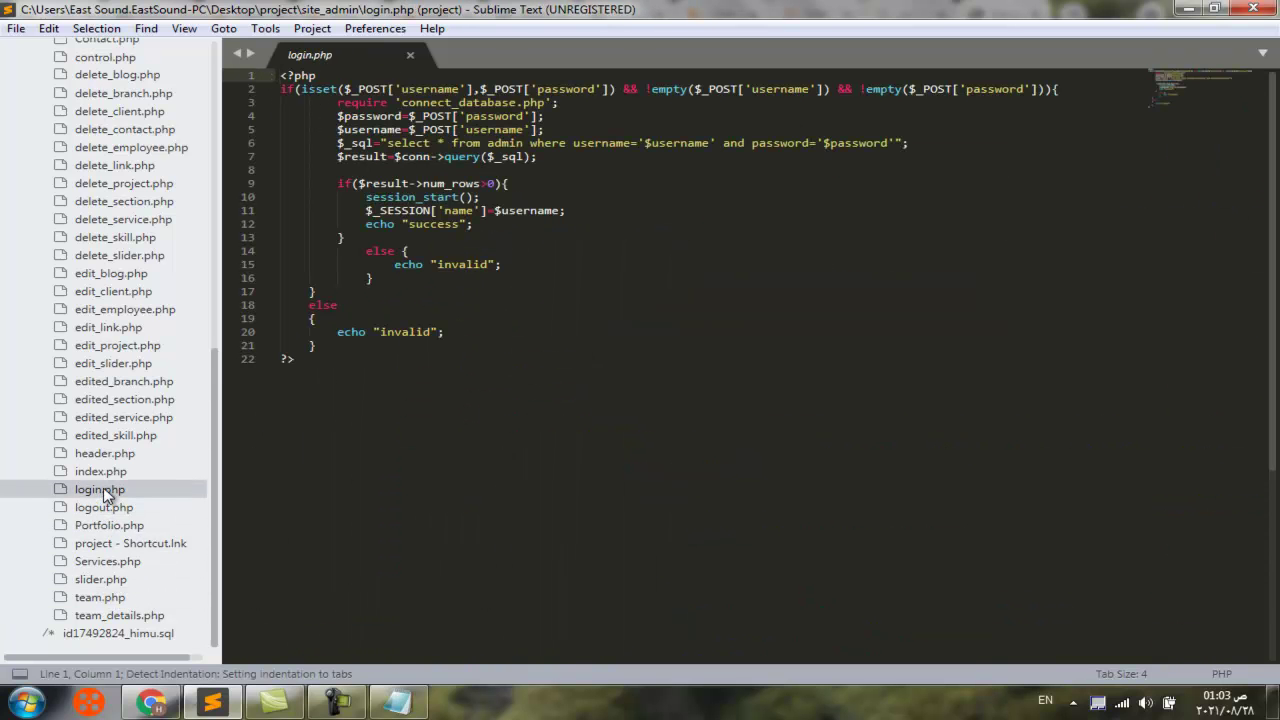
pyautogui.click(100, 471)
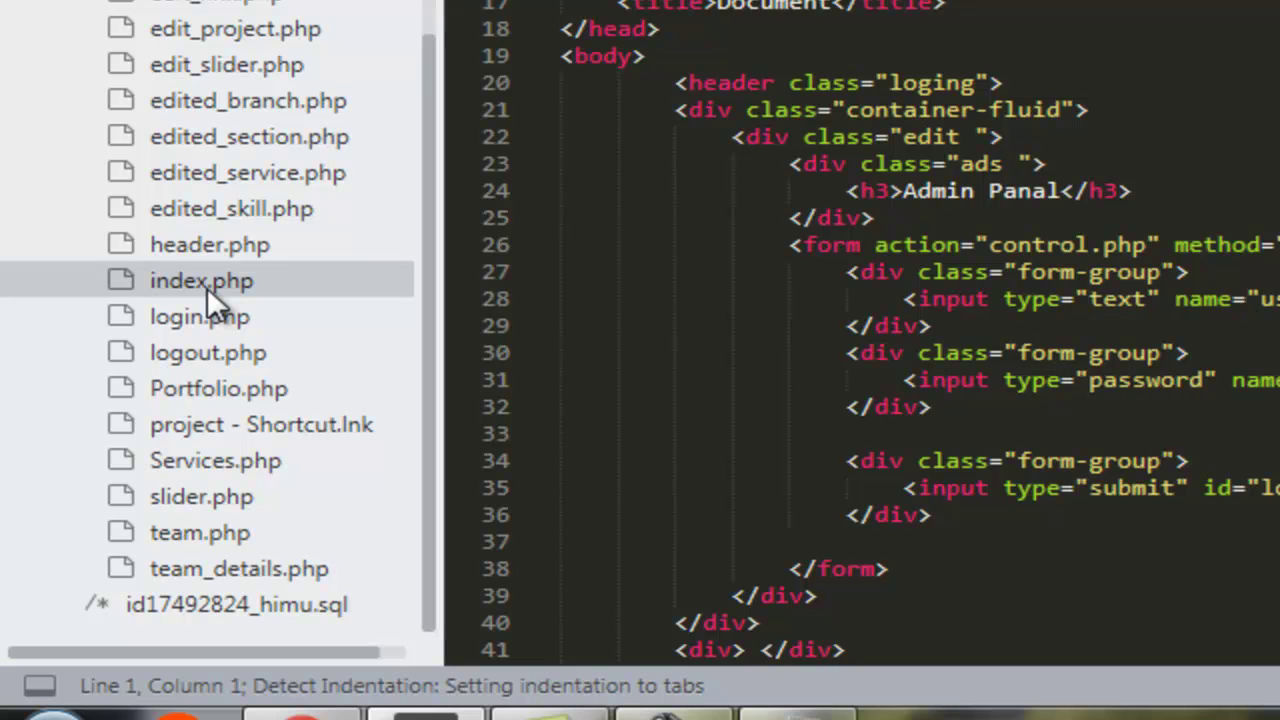
pyautogui.click(211, 252)
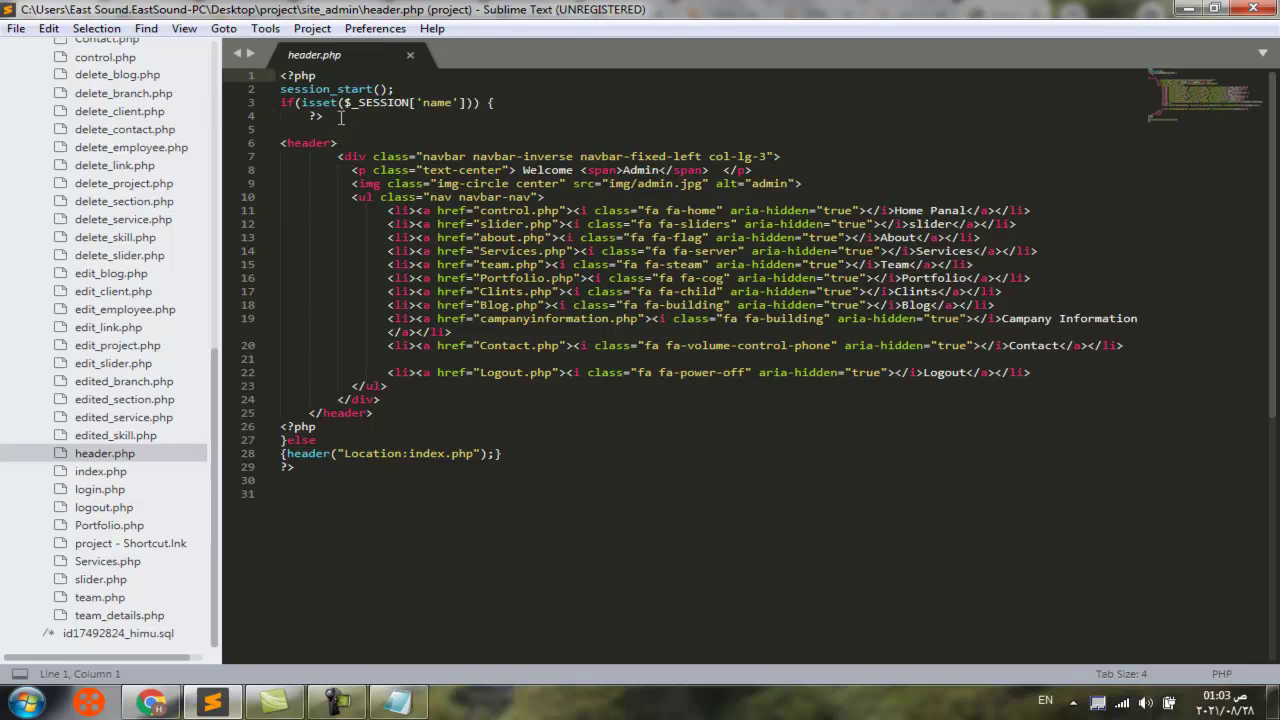
# Delete header.php's session-check block (lines 1–4) and its closing else/redirect block (lines 23–26)
pyautogui.moveTo(340, 117); pyautogui.dragTo(281, 76)
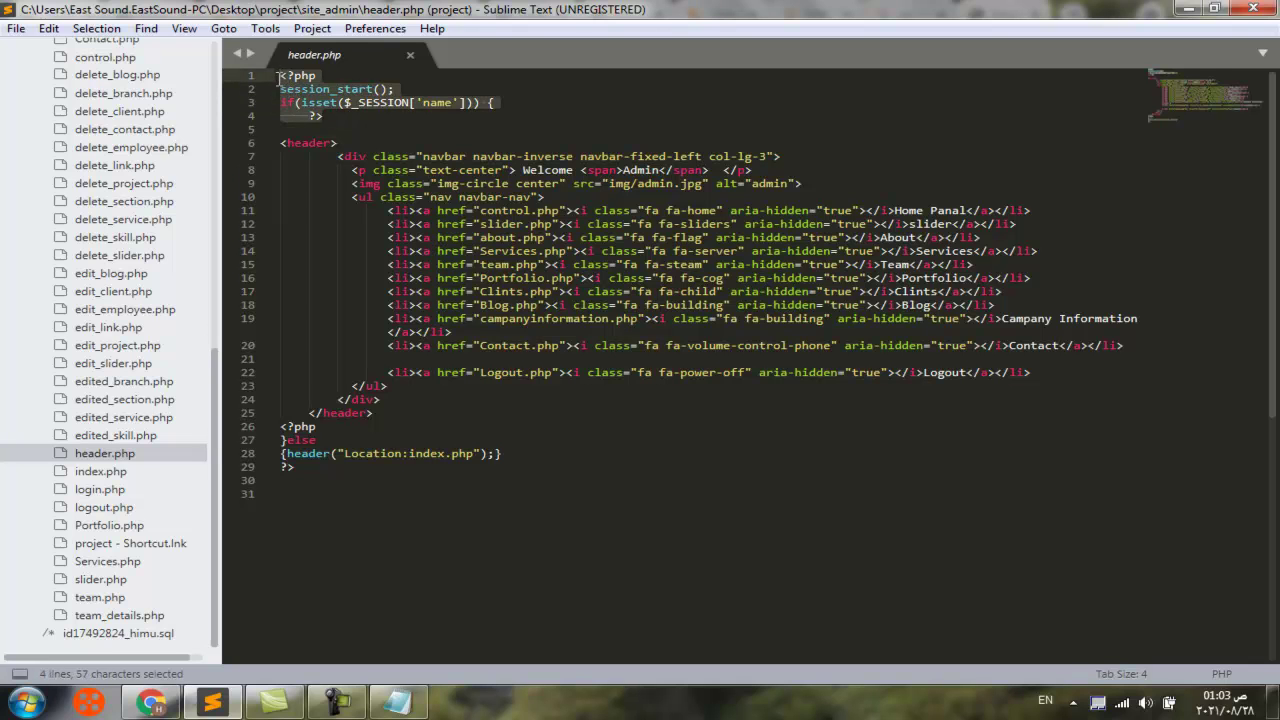
pyautogui.press('BackSpace')
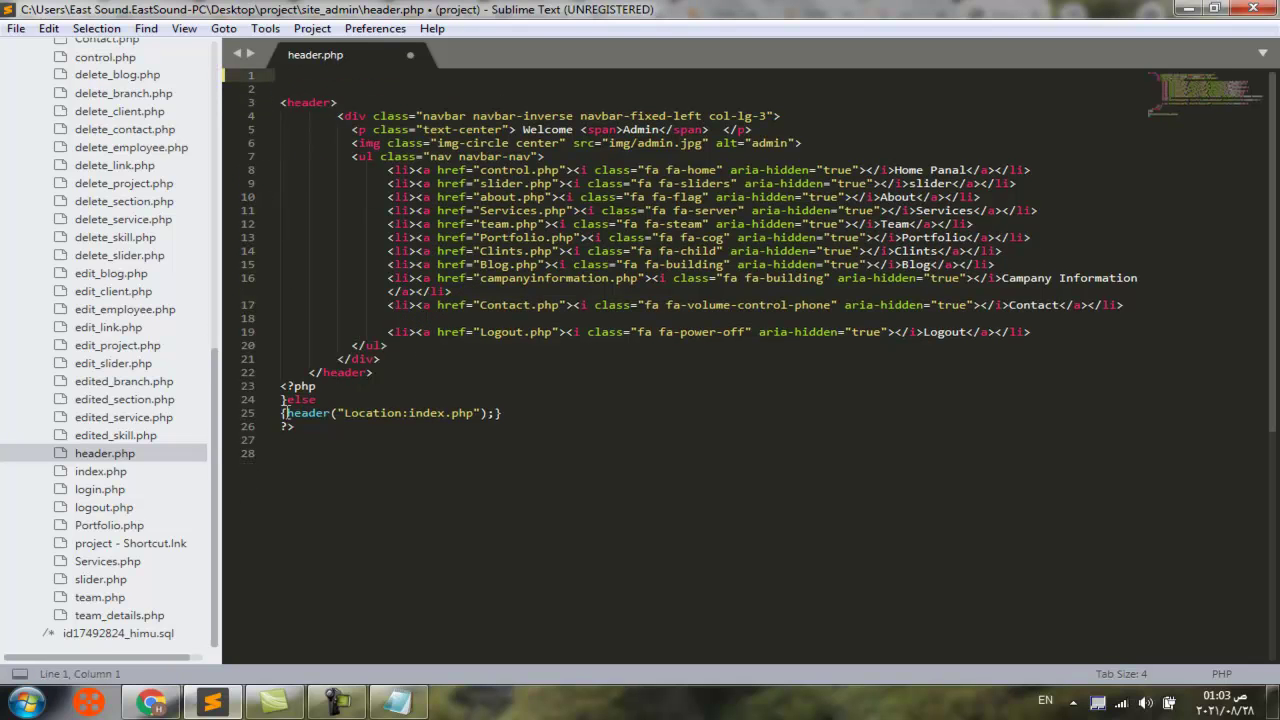
pyautogui.moveTo(281, 387); pyautogui.dragTo(523, 429)
pyautogui.press('BackSpace')
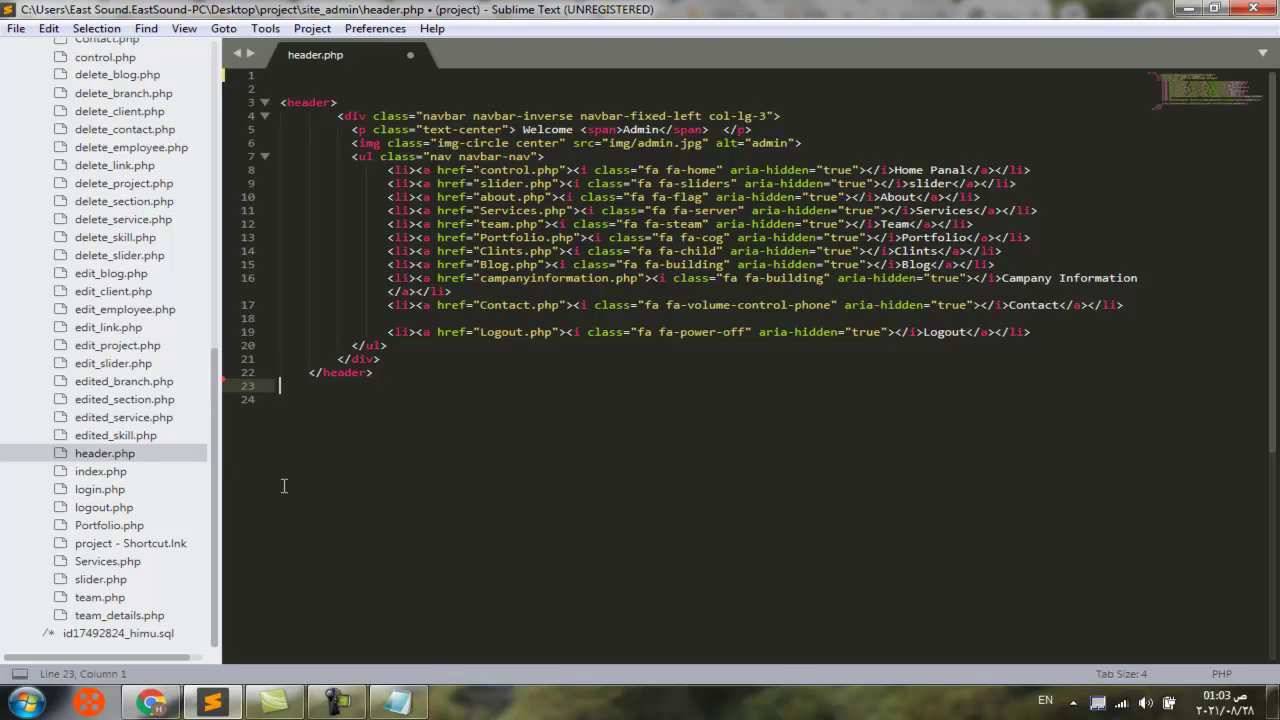
# Log in to the live Admin Panal with the saved admin credentials and go to the slider page
pyautogui.click(152, 703)
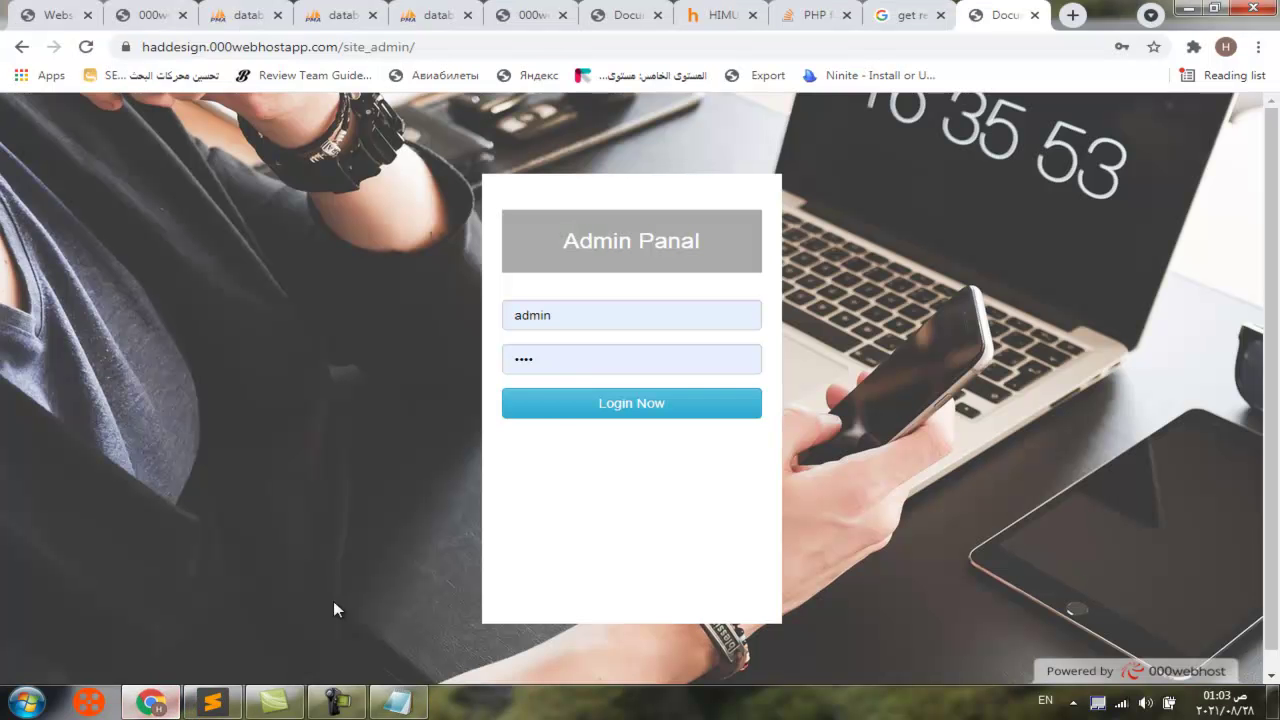
pyautogui.moveTo(566, 314); pyautogui.dragTo(539, 315)
pyautogui.doubleClick(539, 315)
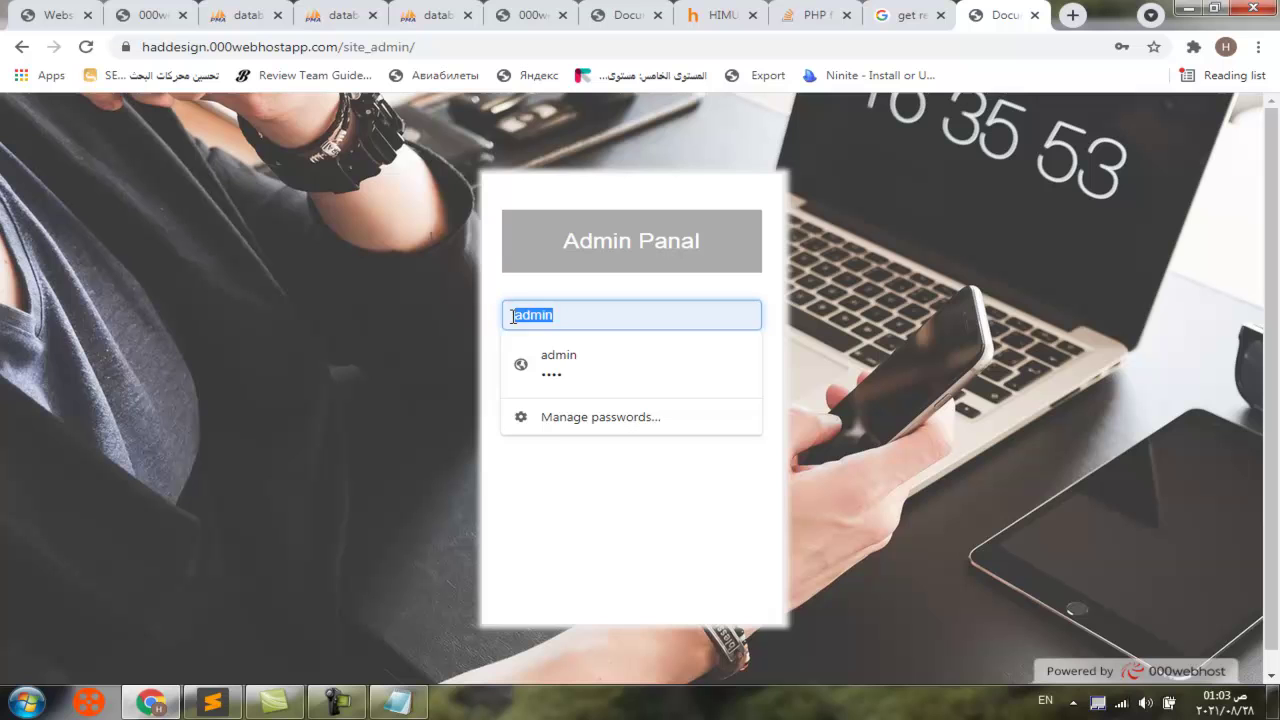
pyautogui.click(545, 358)
pyautogui.click(547, 358)
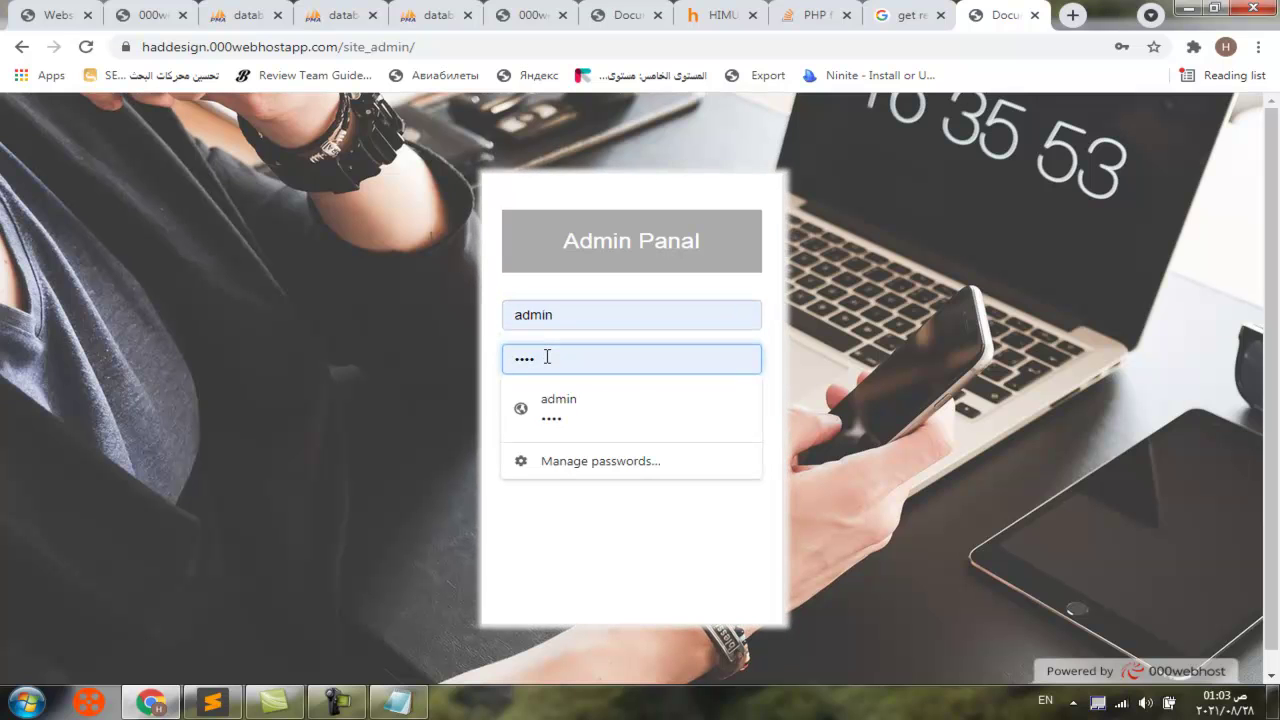
pyautogui.click(458, 370)
pyautogui.click(611, 417)
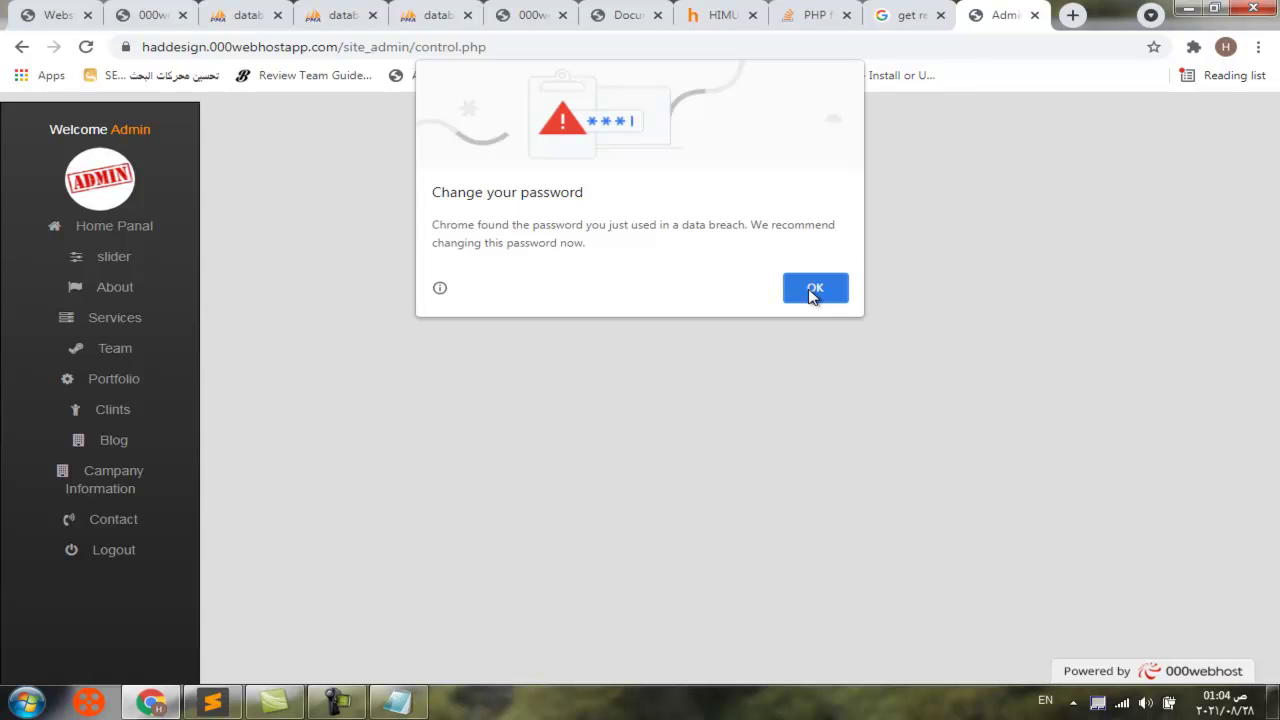
pyautogui.click(813, 290)
pyautogui.click(112, 260)
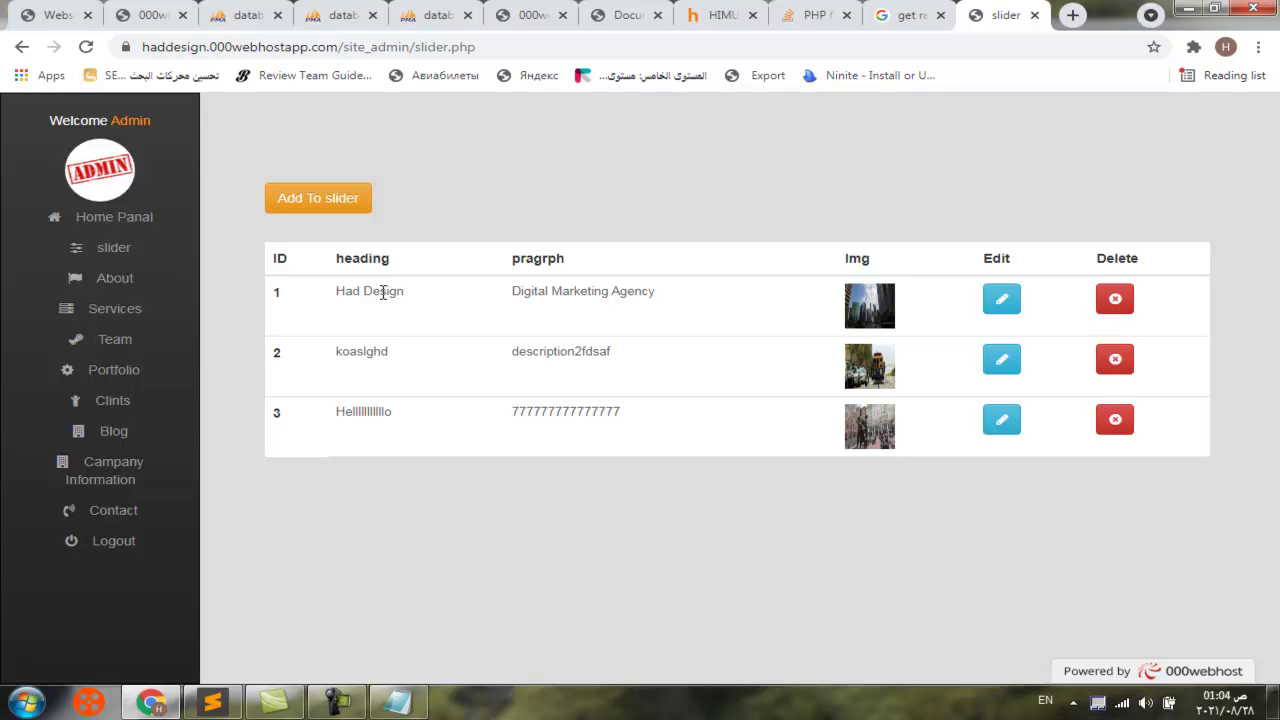
# Edit slider row 2, replacing heading koaslghd with 'WEB Devolopment', and save it
pyautogui.click(1003, 362)
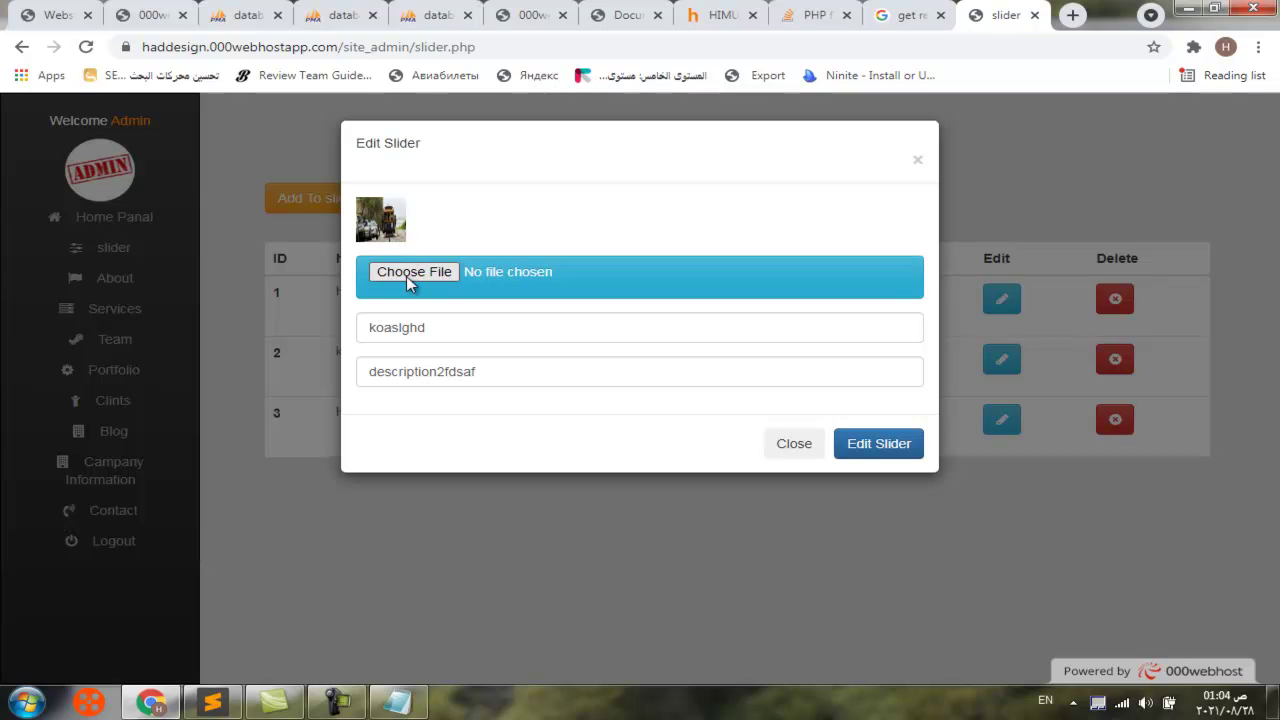
pyautogui.moveTo(426, 327); pyautogui.dragTo(369, 329)
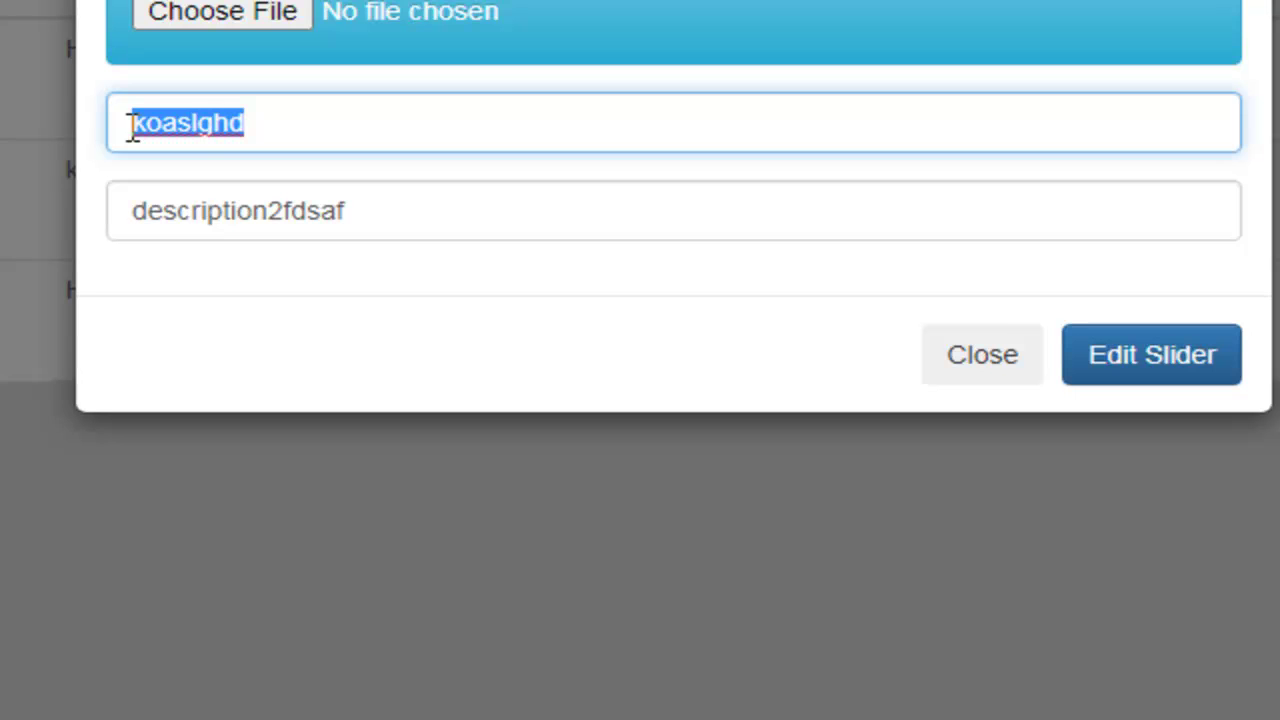
pyautogui.write('WE')
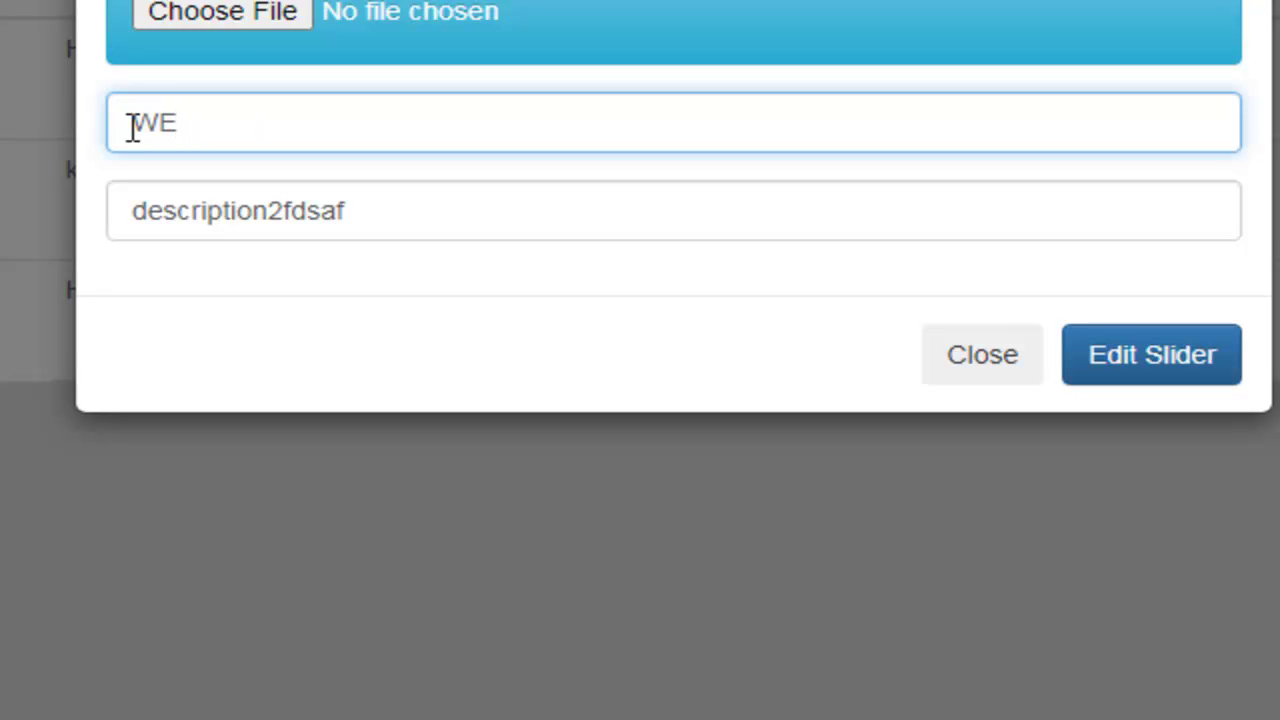
pyautogui.write('BD')
pyautogui.press('BackSpace')
pyautogui.write('Dev')
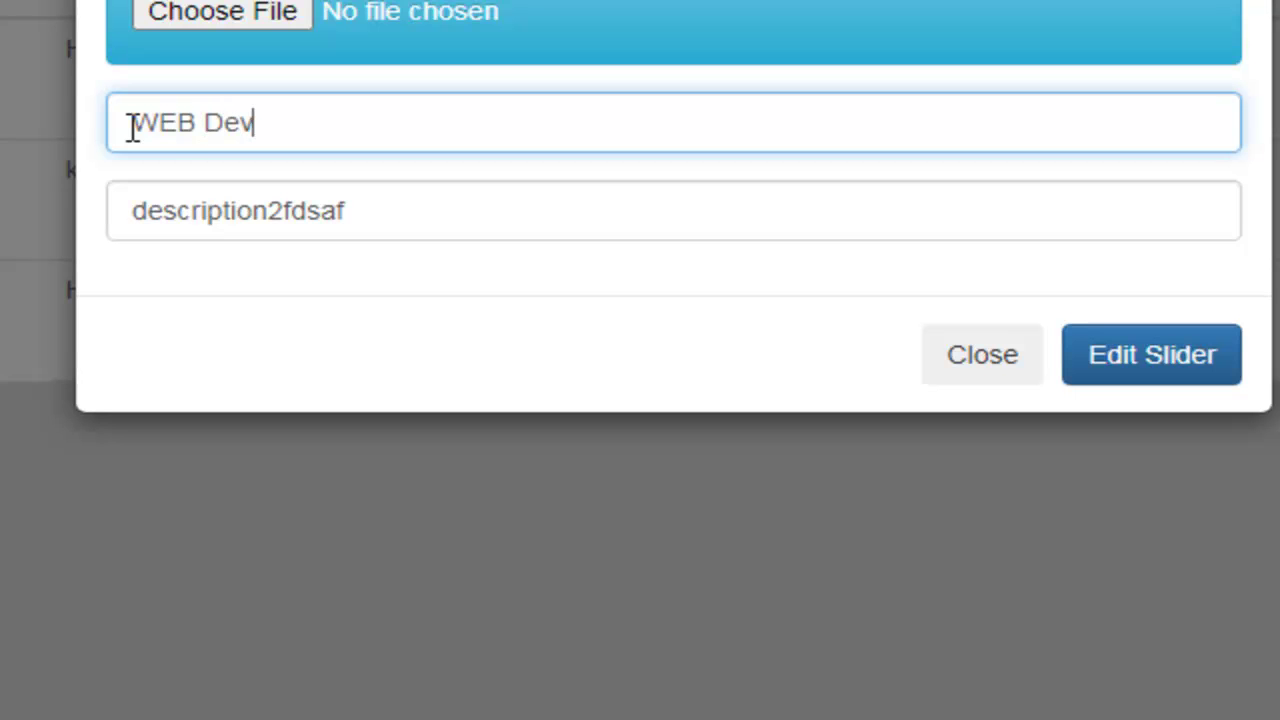
pyautogui.write('olopm')
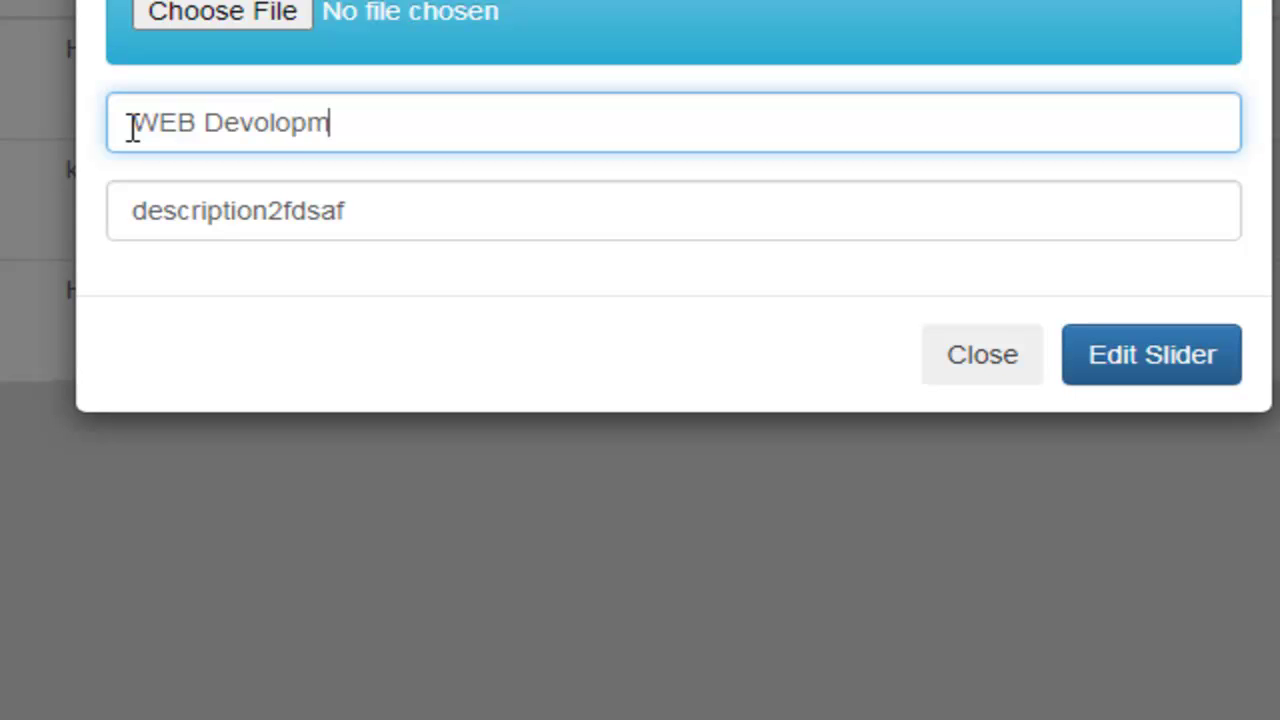
pyautogui.write('ent')
pyautogui.click(1143, 357)
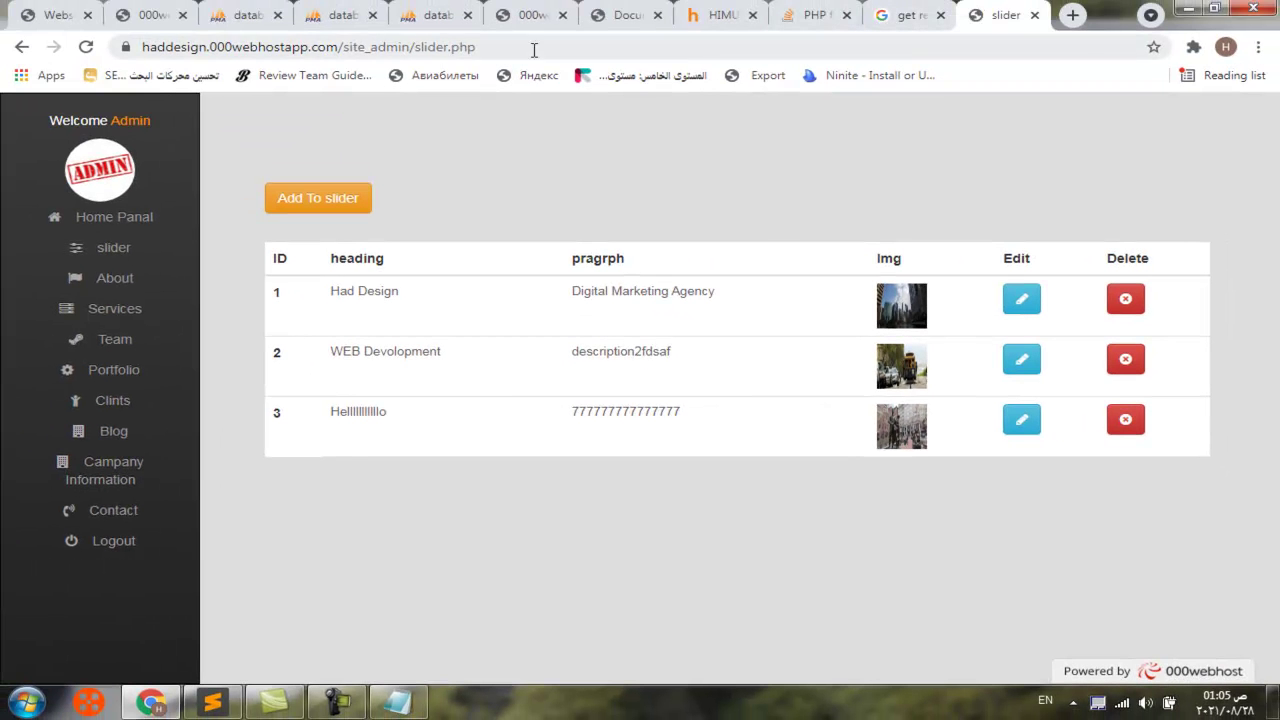
# Load the public course_site homepage, advance the hero slider, and scroll through the page
pyautogui.moveTo(534, 50); pyautogui.dragTo(347, 55)
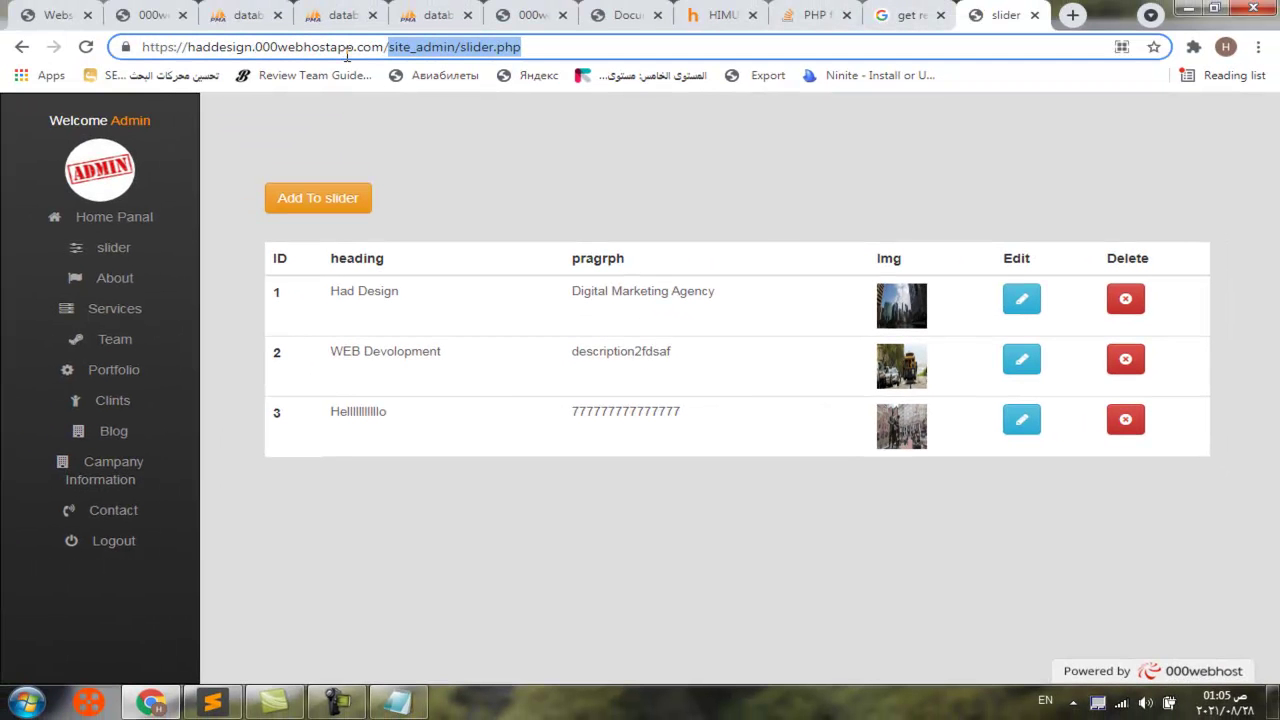
pyautogui.write('cour')
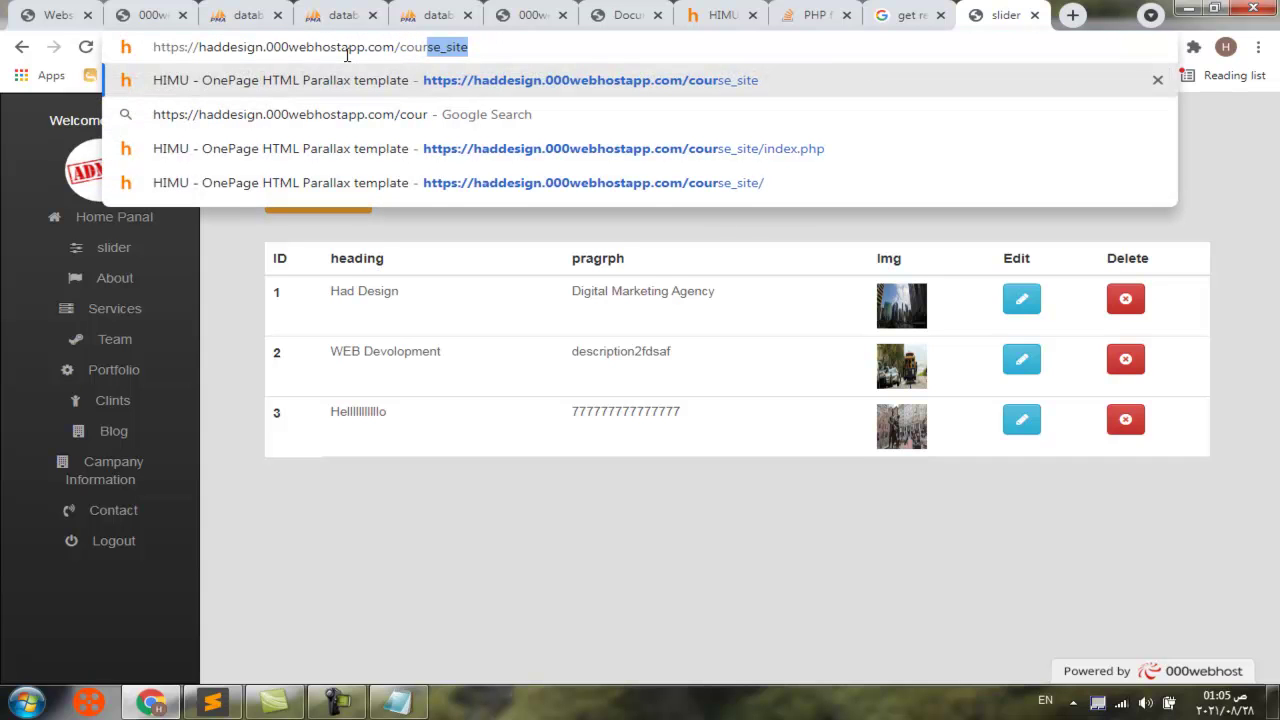
pyautogui.write('se')
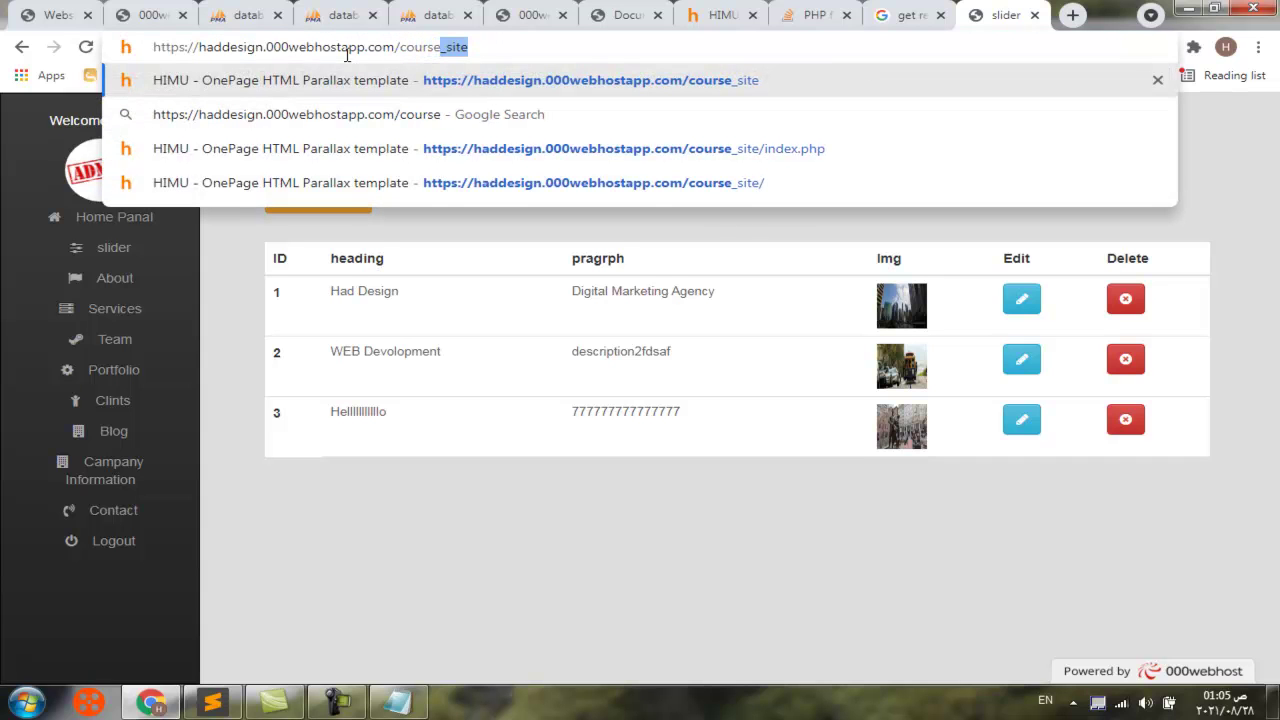
pyautogui.press('Return')
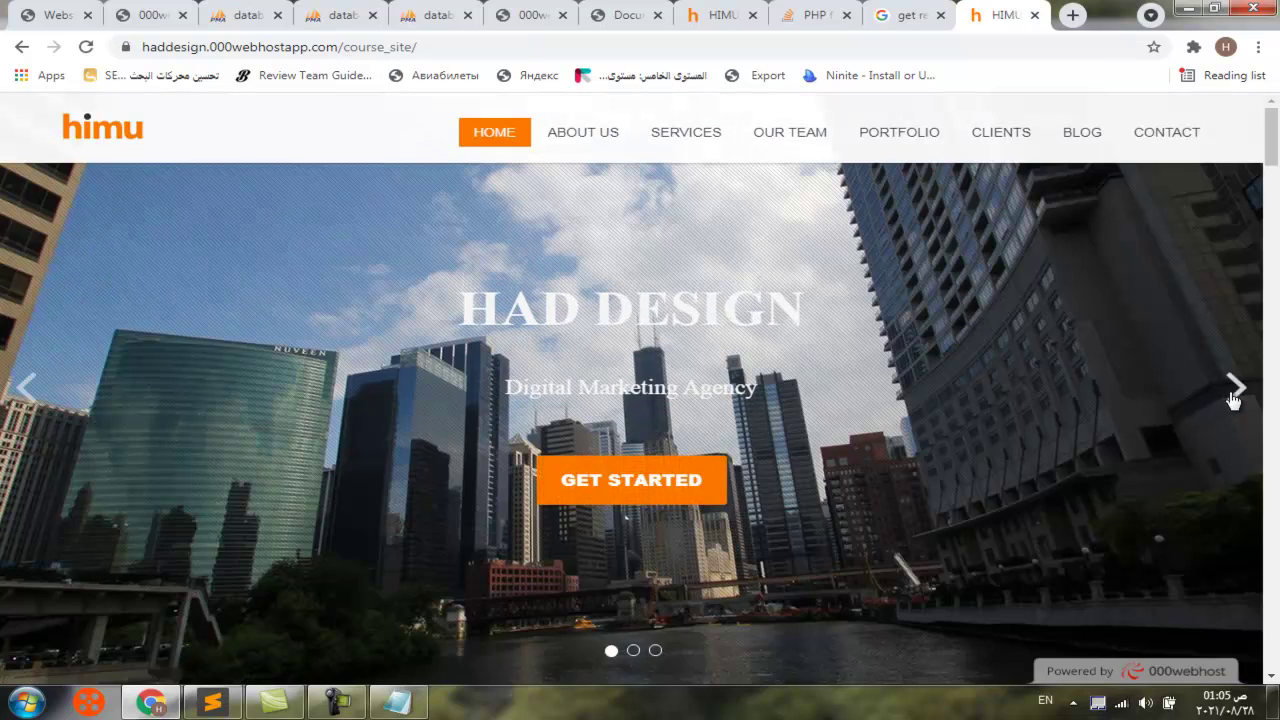
pyautogui.click(1234, 390)
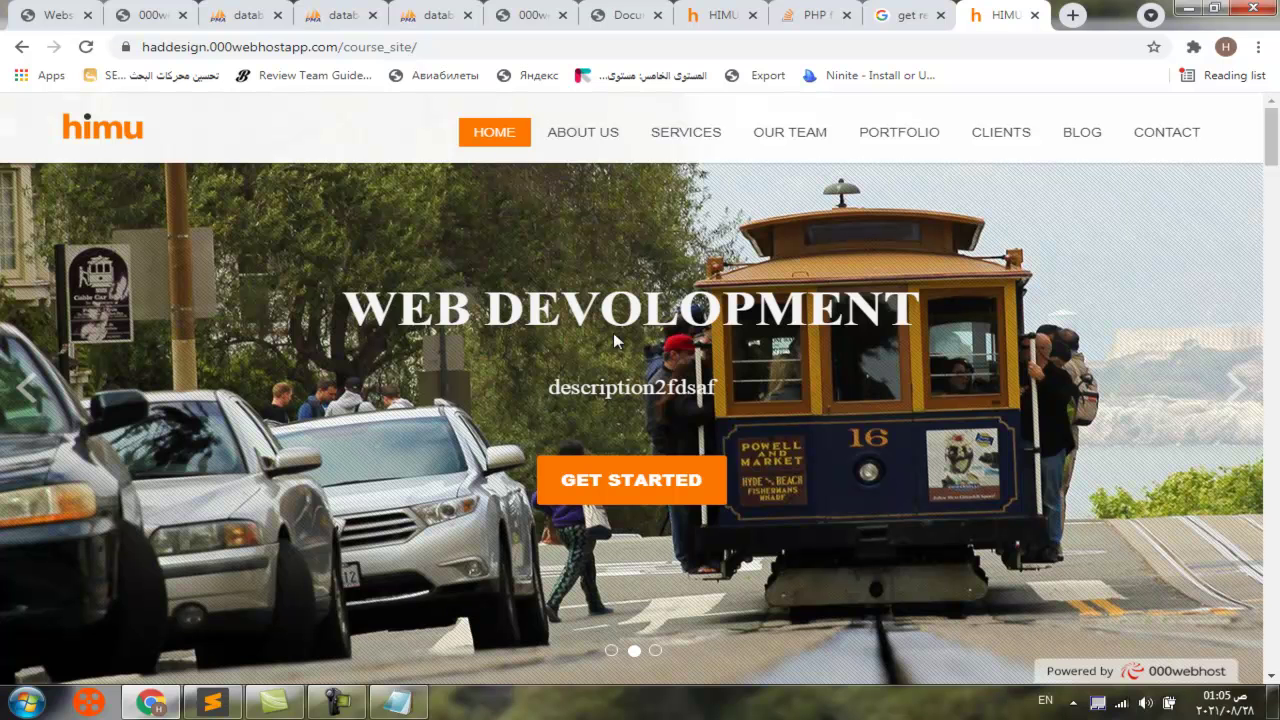
pyautogui.scroll(-7, 669, 429)
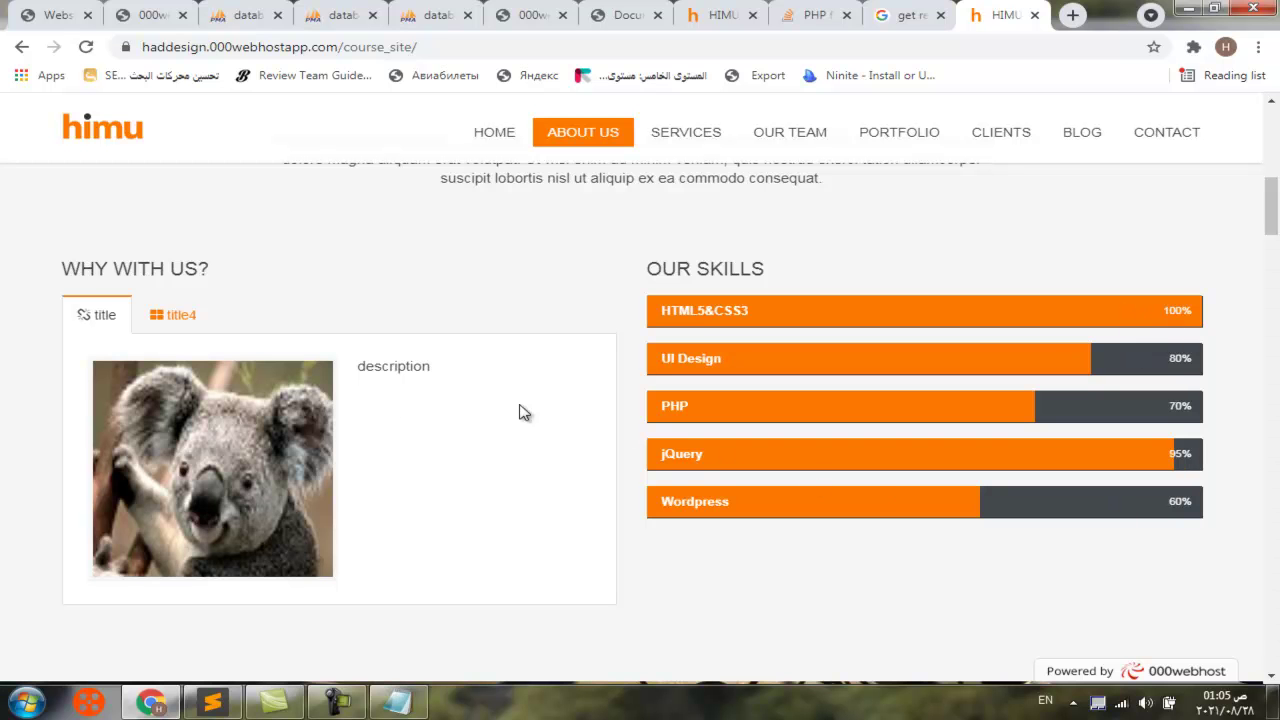
pyautogui.scroll(-5, 383, 400)
pyautogui.scroll(-5, 614, 417)
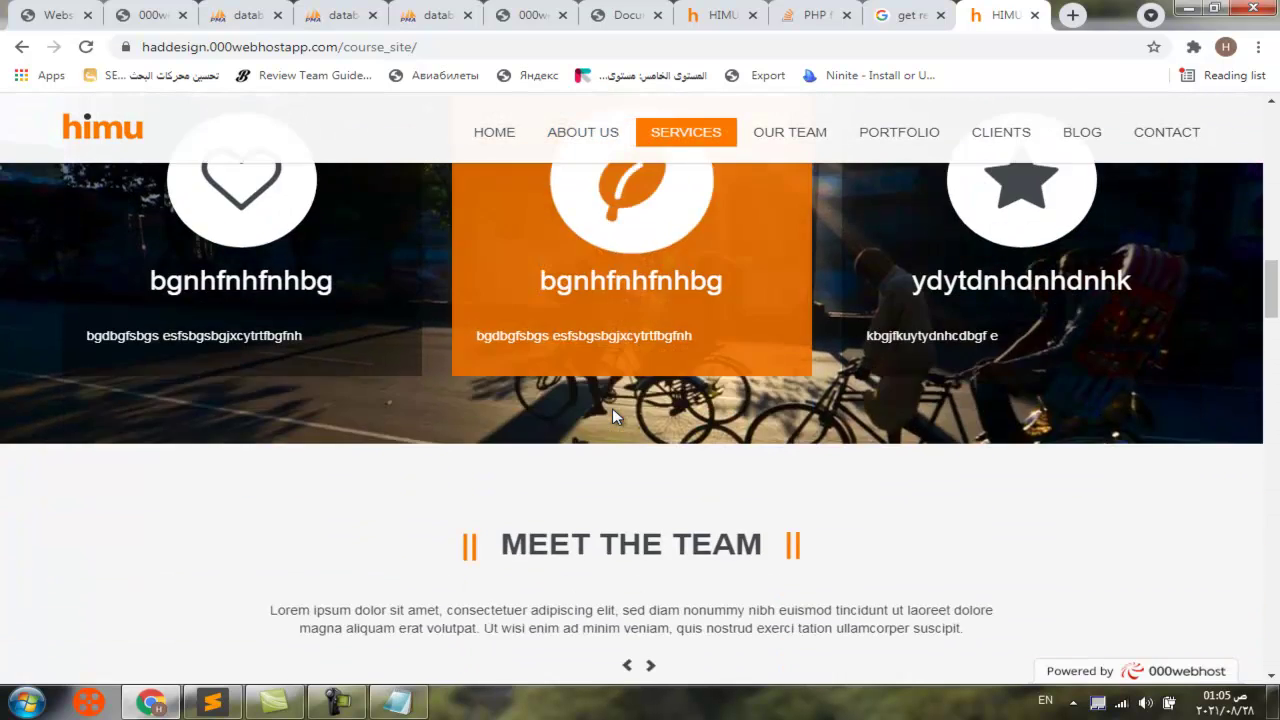
pyautogui.scroll(3, 630, 390)
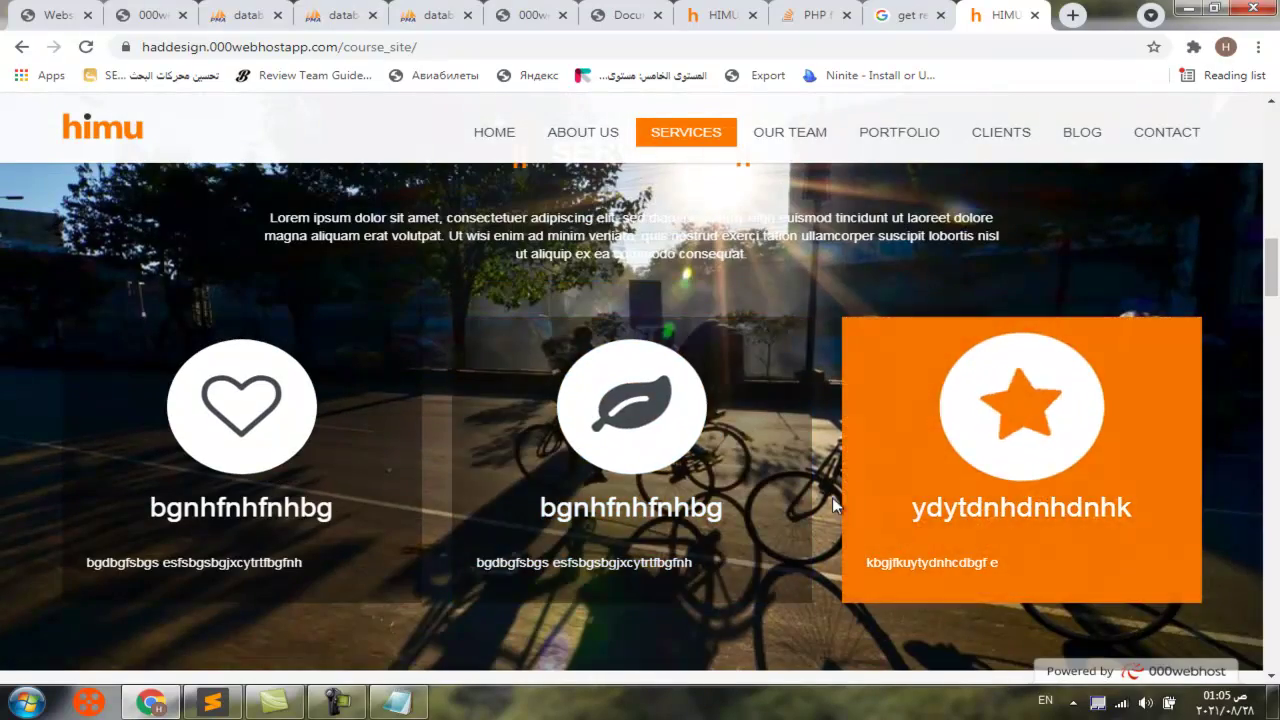
pyautogui.scroll(2, 470, 373)
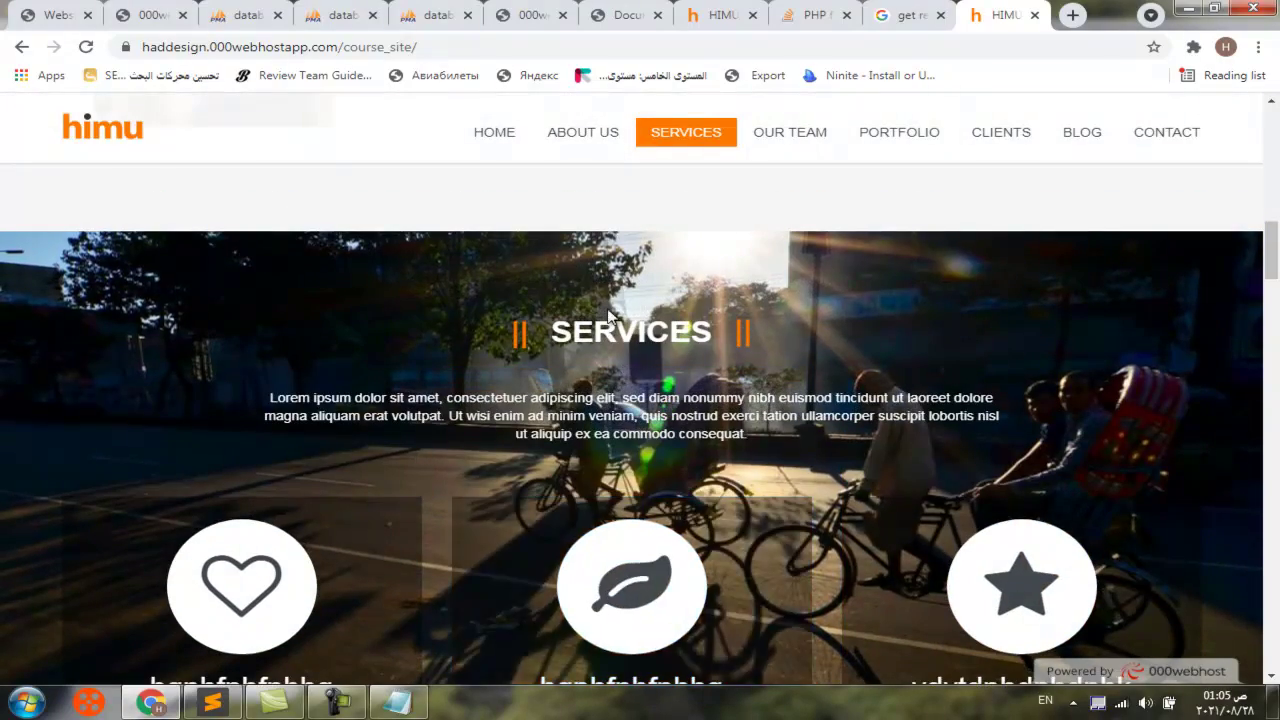
pyautogui.scroll(6, 624, 335)
pyautogui.scroll(5, 622, 330)
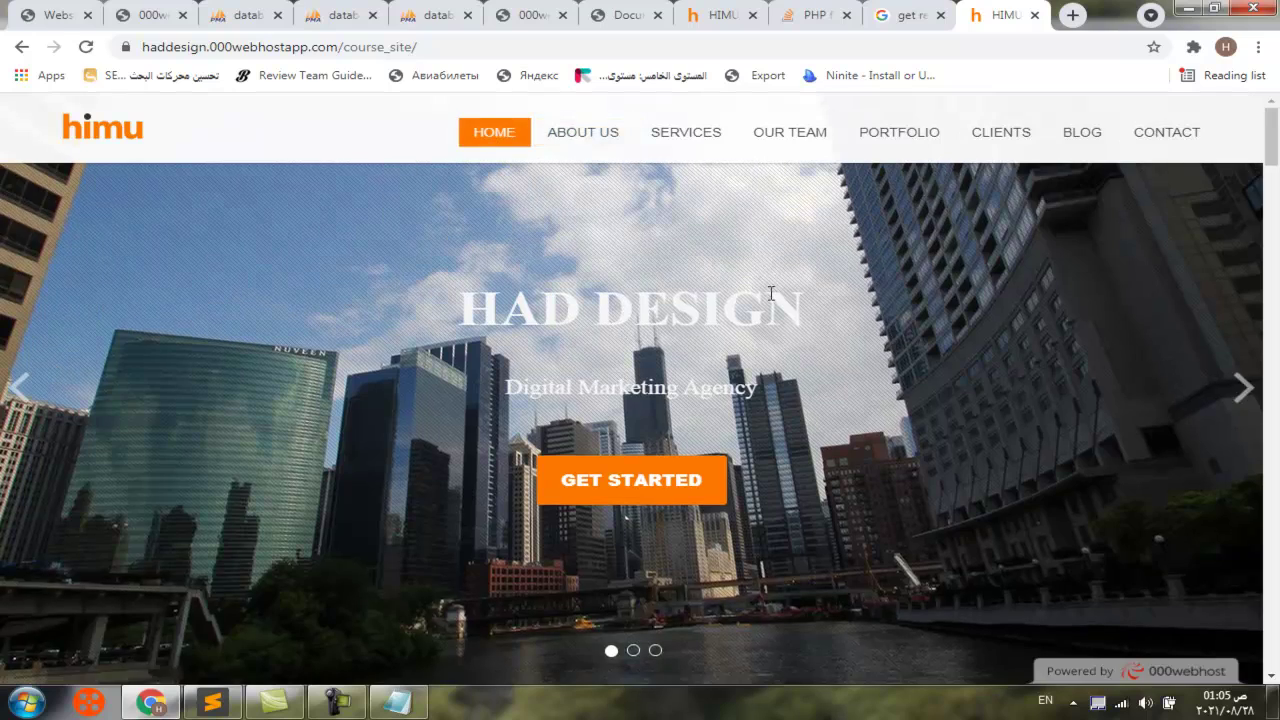
pyautogui.scroll(-10, 852, 355)
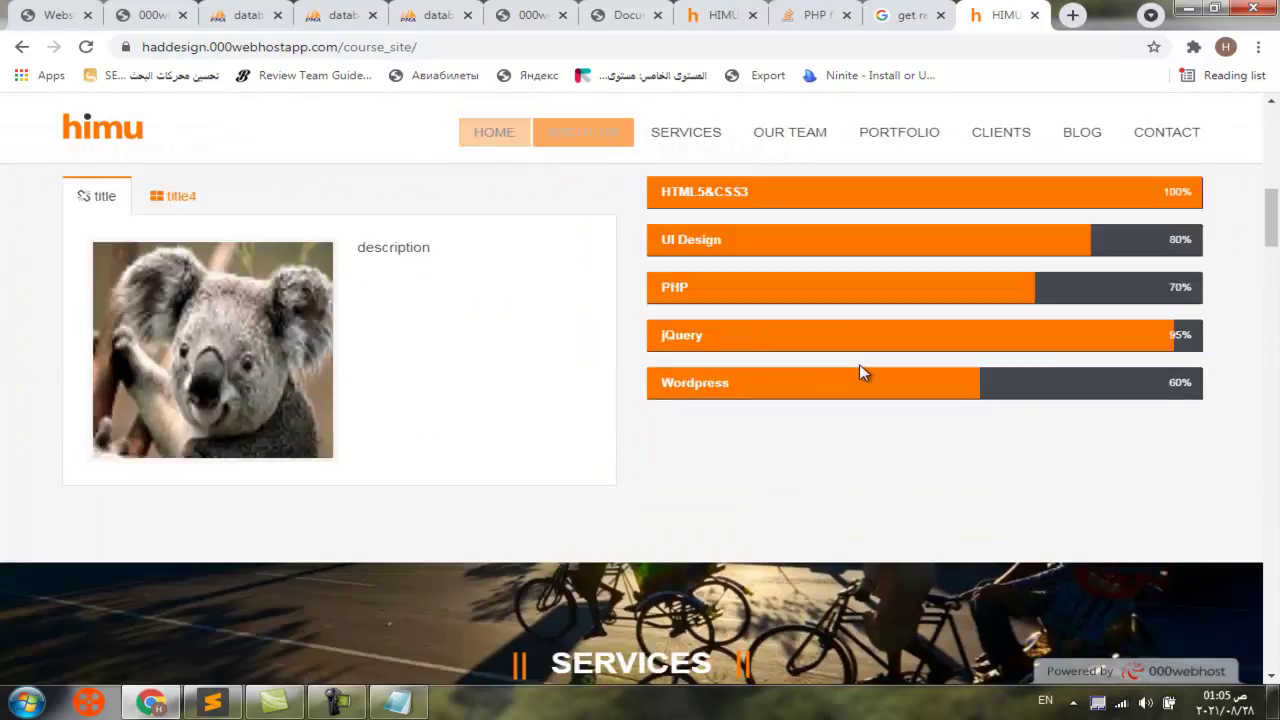
# Fill the contact form with a name, an e-mail address and message 'refyreugyfwevcsdvb', and send it
pyautogui.click(1166, 132)
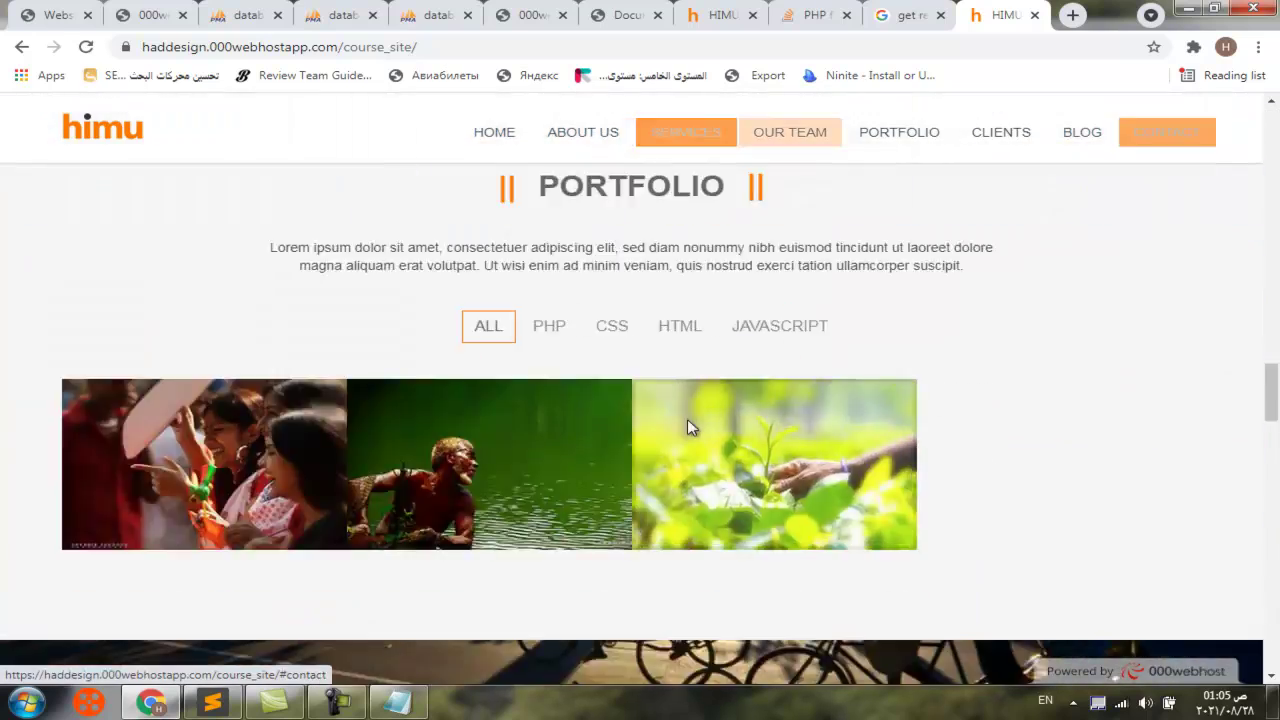
pyautogui.click(743, 219)
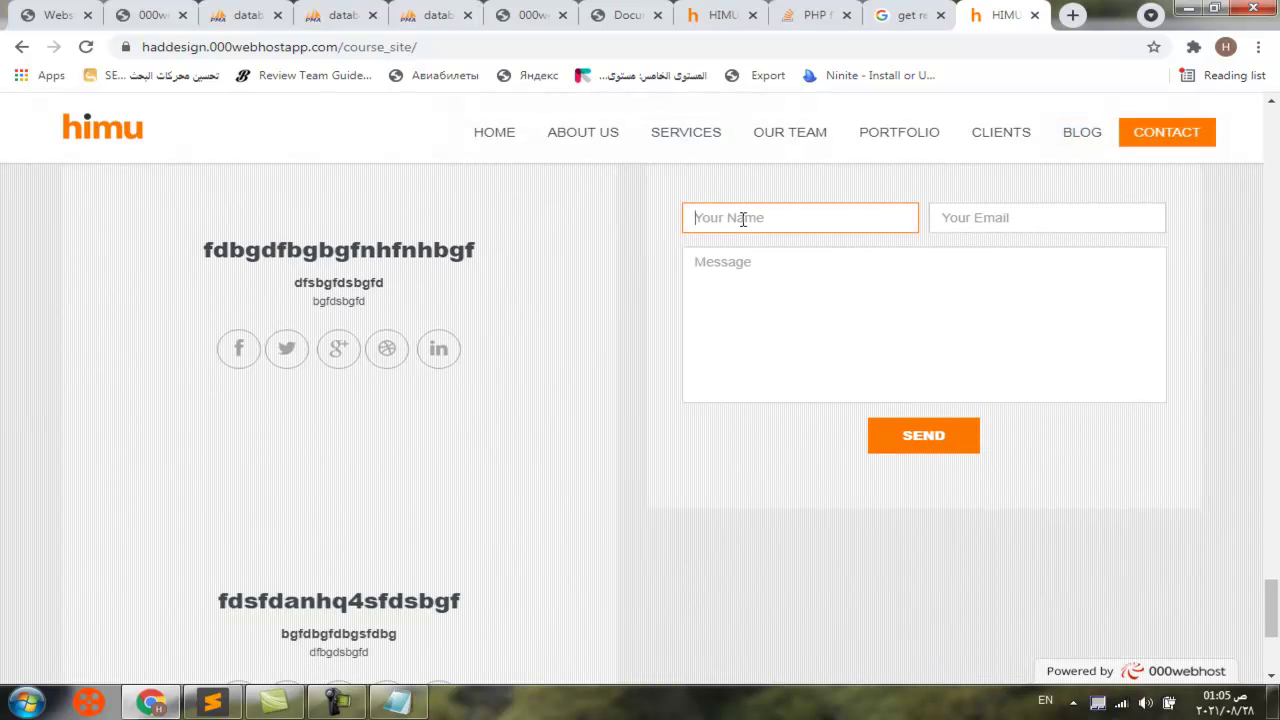
pyautogui.write('galal')
pyautogui.click(946, 216)
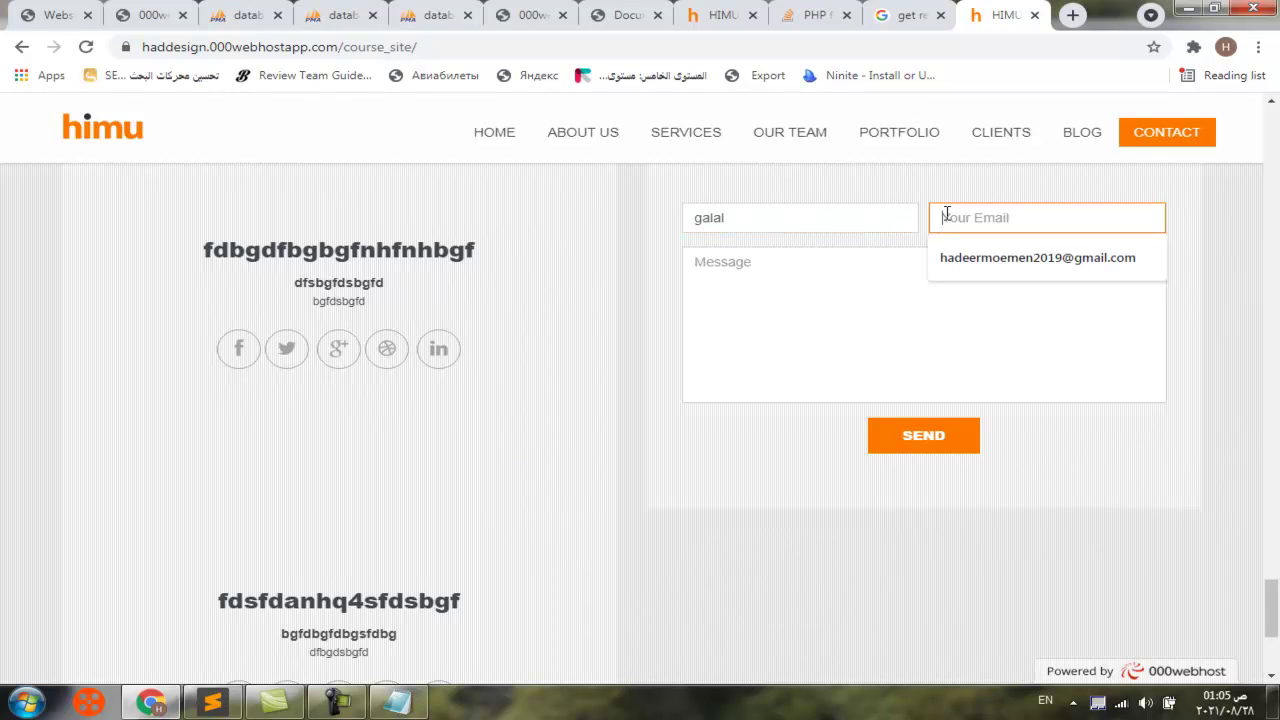
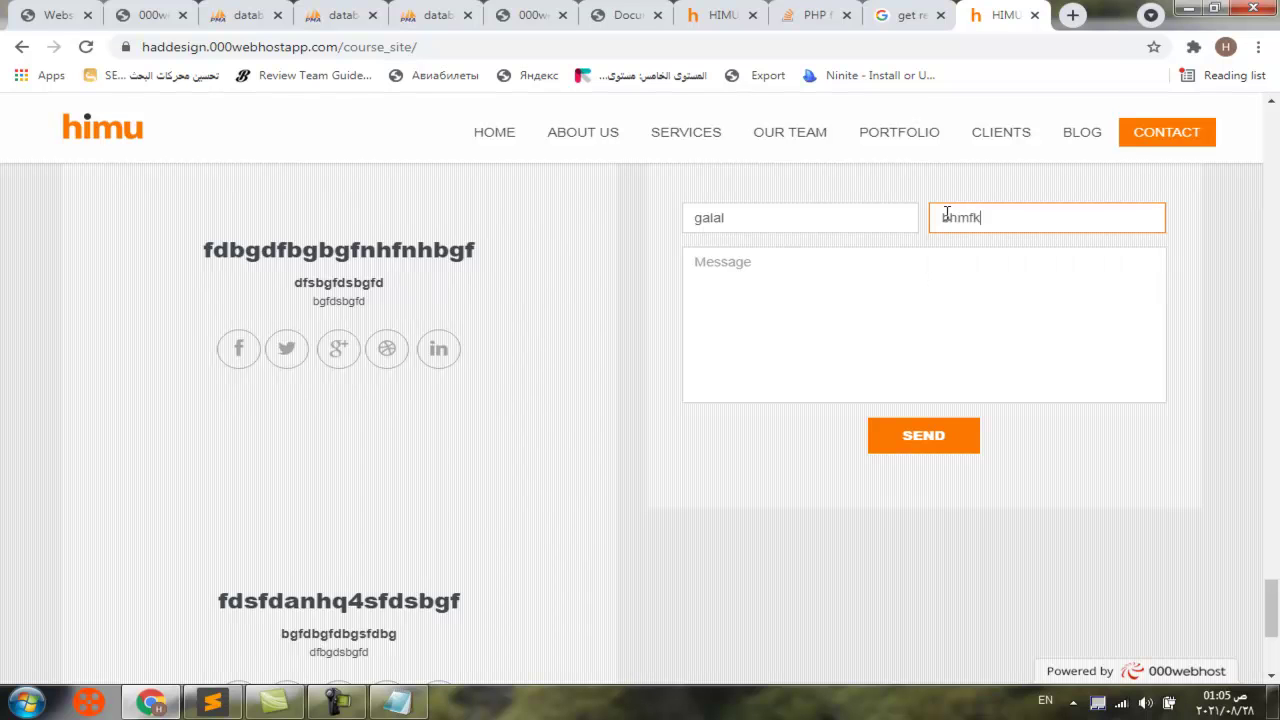
pyautogui.click(946, 216)
pyautogui.write('mail.com')
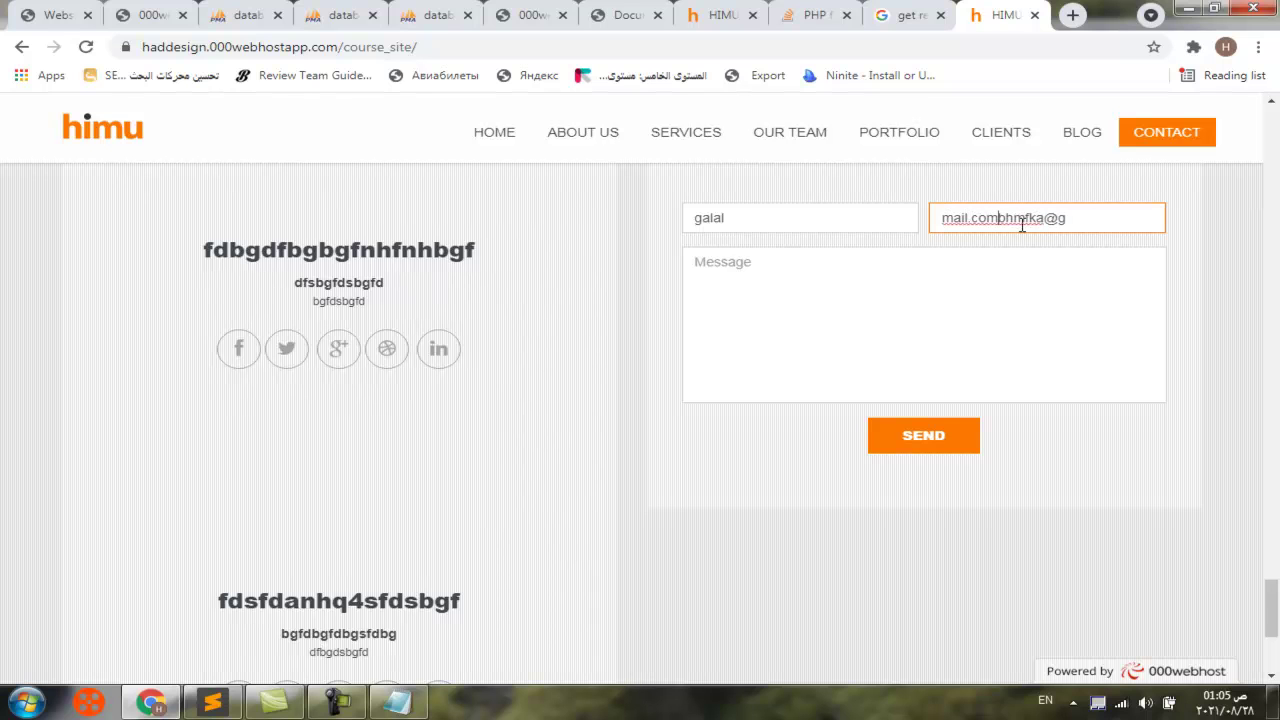
pyautogui.click(866, 274)
pyautogui.write('refyreugyfwevcsdvbvfd')
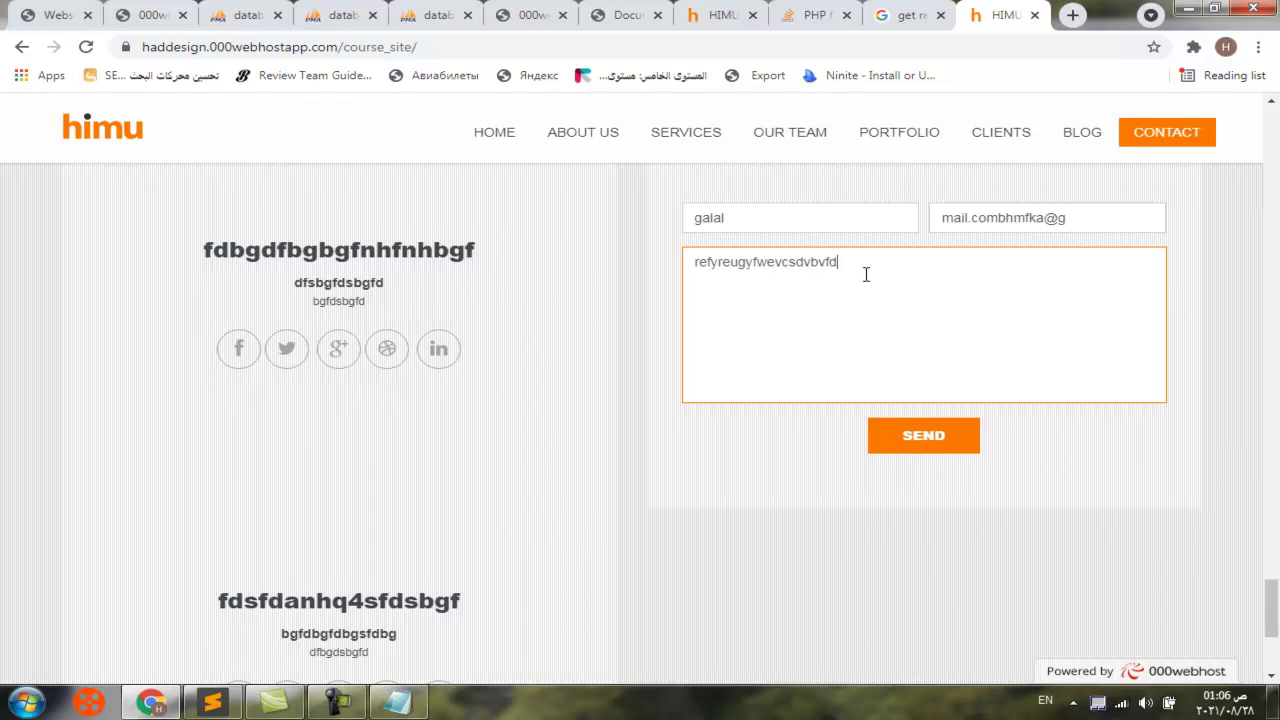
pyautogui.click(950, 456)
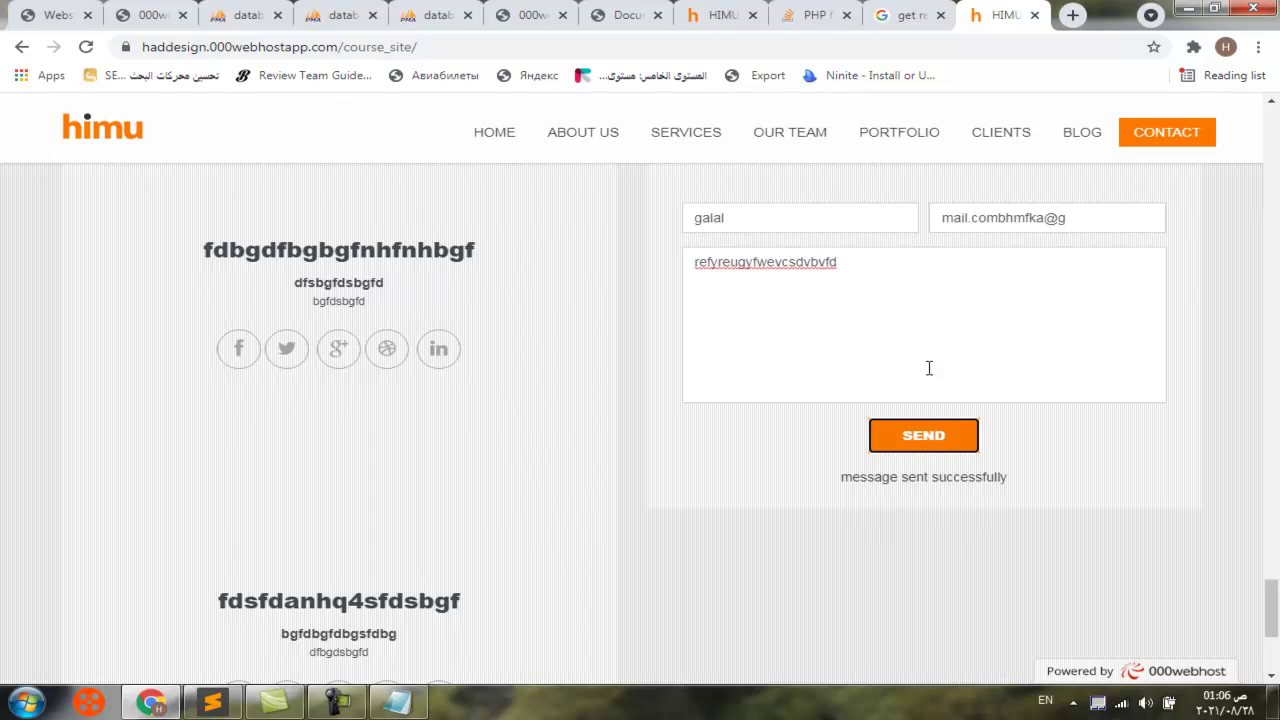
pyautogui.moveTo(417, 47); pyautogui.dragTo(347, 47)
# Go to /site_admin, log in, and open the Contact messages list
pyautogui.write('site')
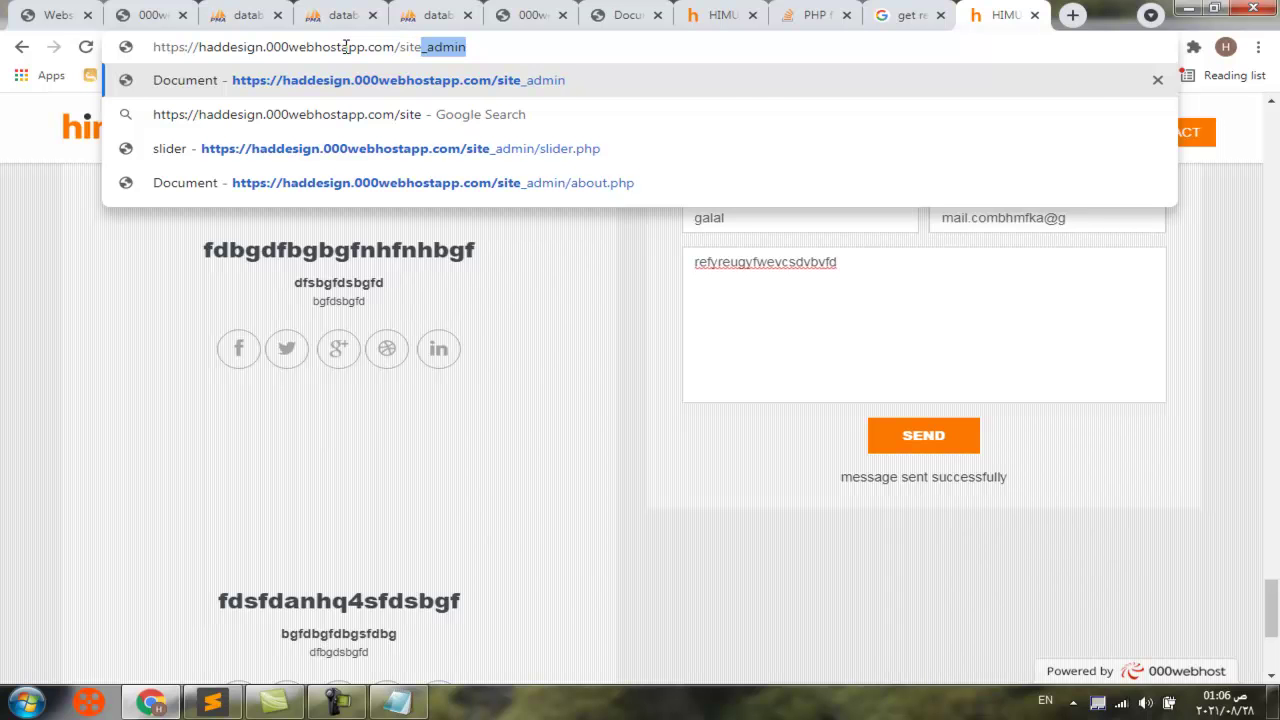
pyautogui.press('Return')
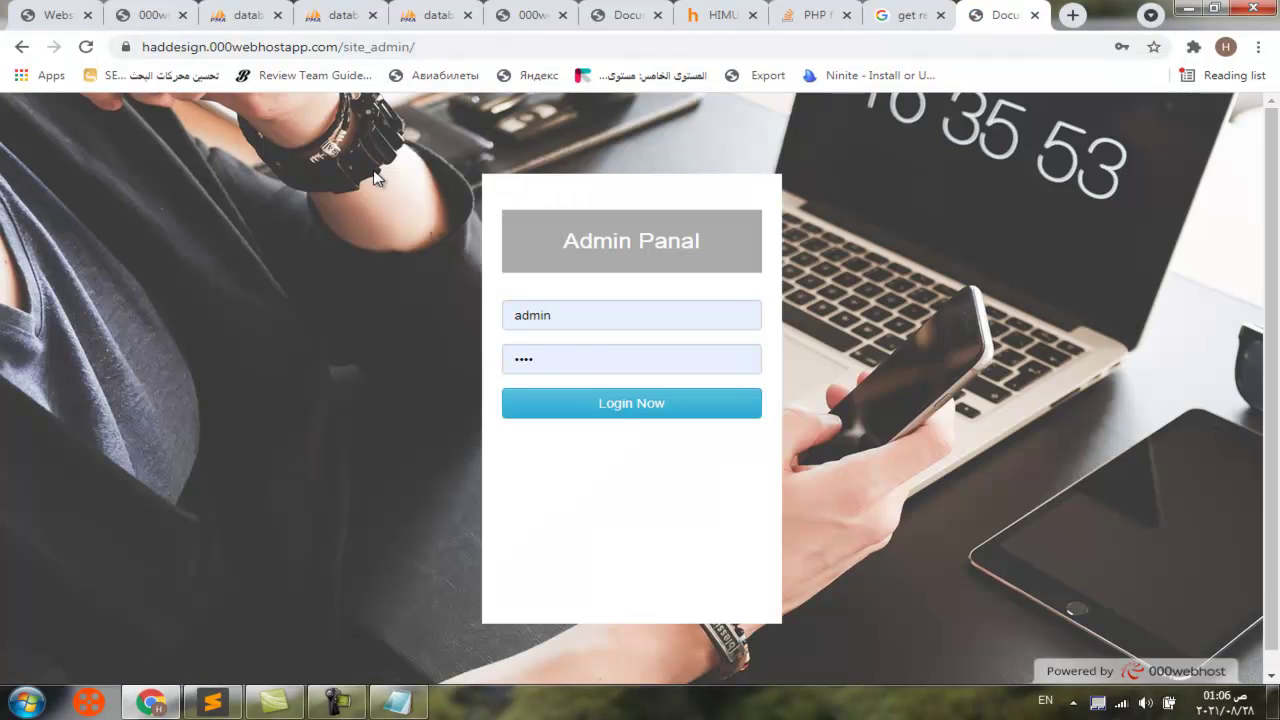
pyautogui.click(611, 401)
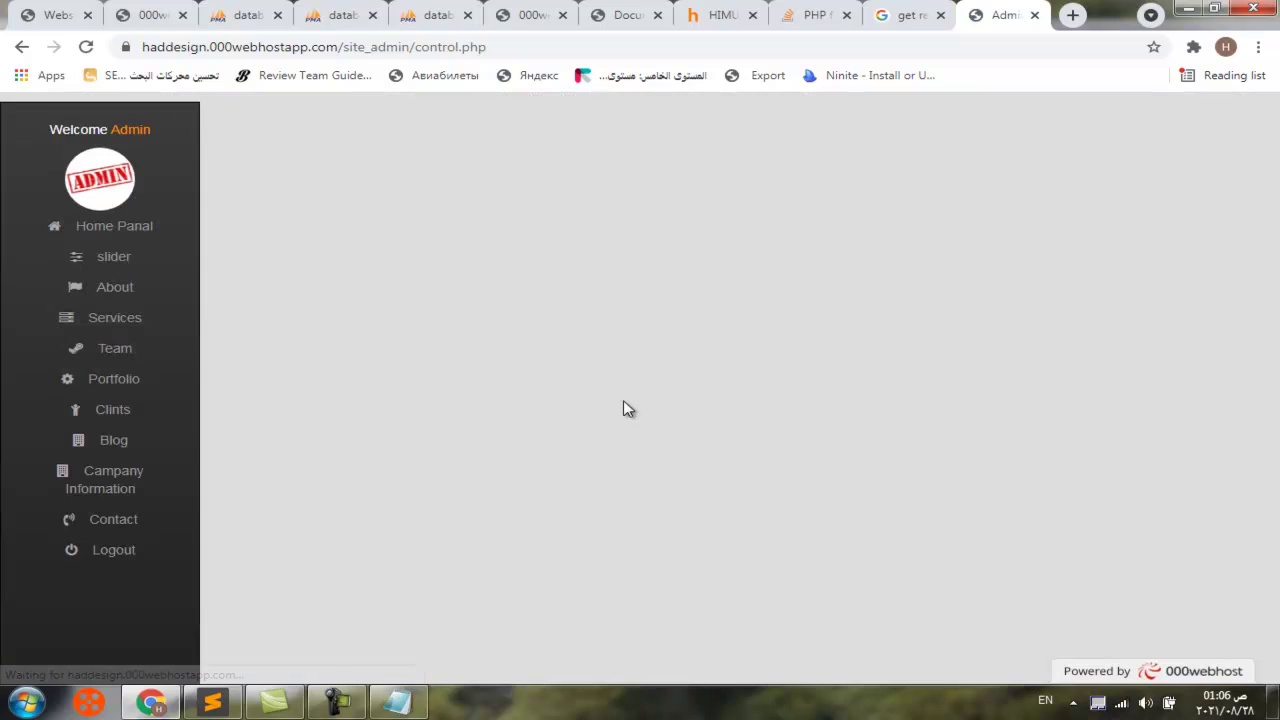
pyautogui.click(127, 522)
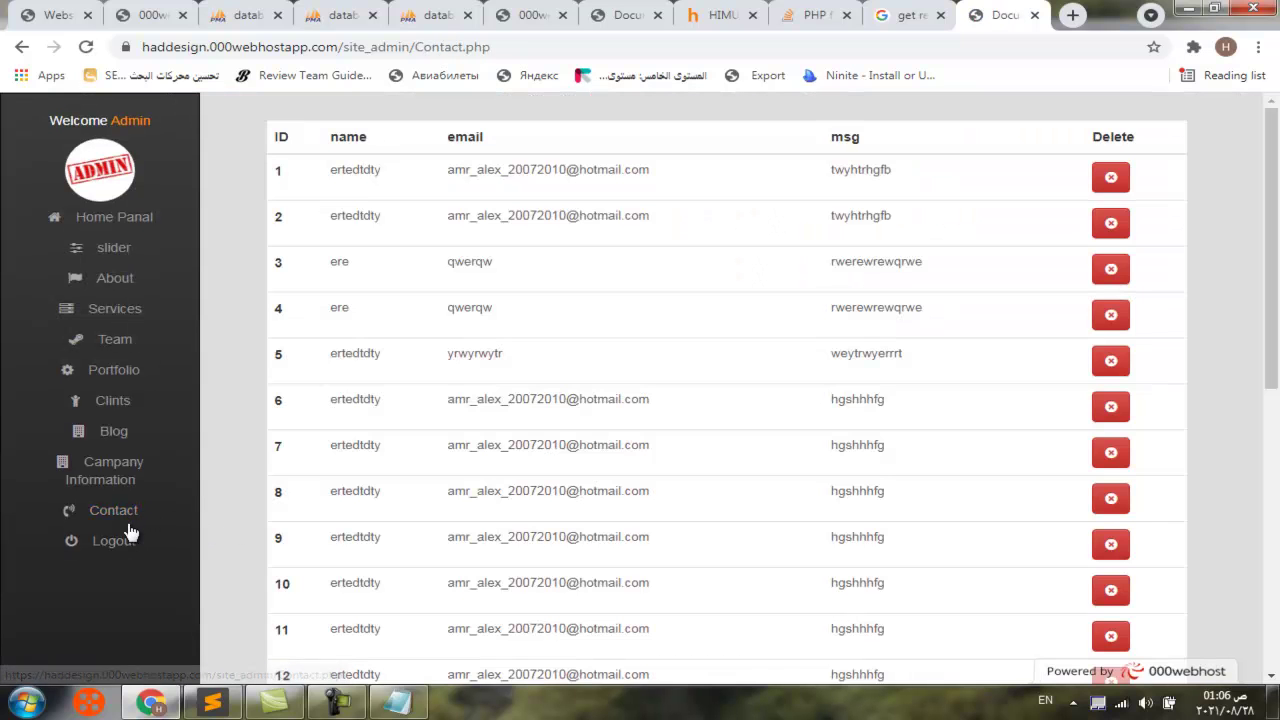
pyautogui.scroll(-1, 577, 400)
pyautogui.scroll(-6, 577, 400)
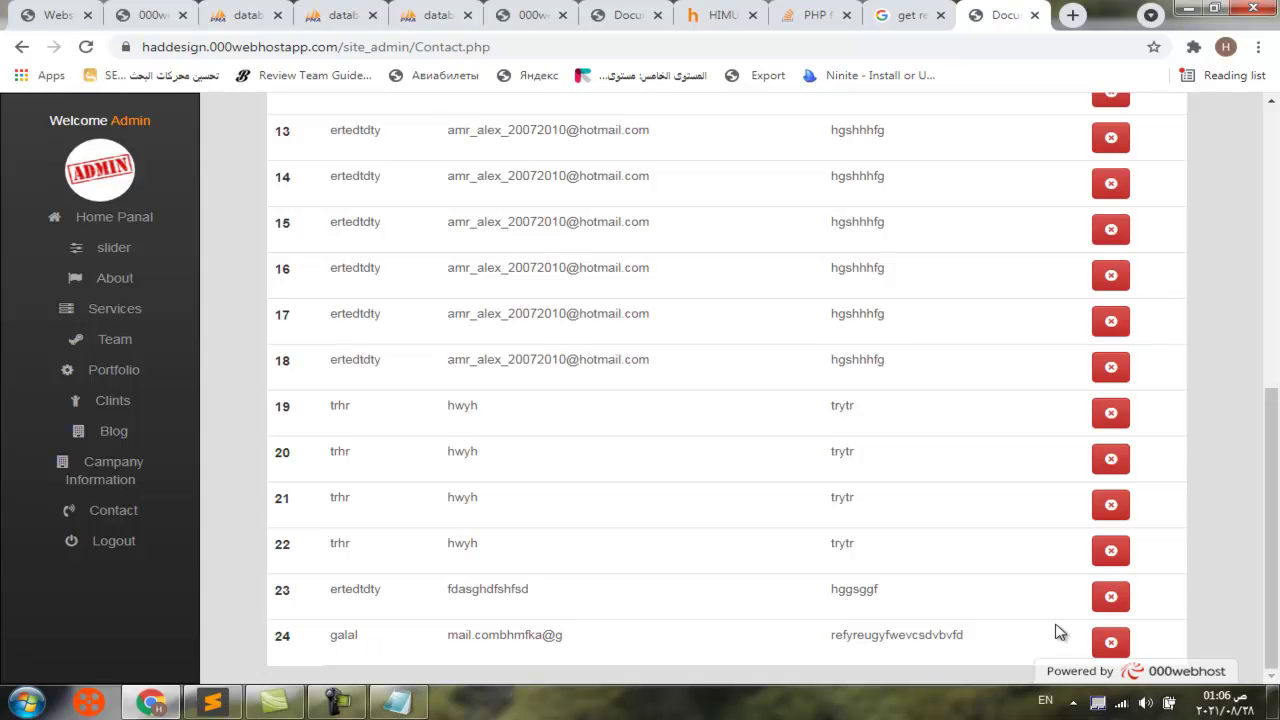
pyautogui.scroll(6, 1054, 220)
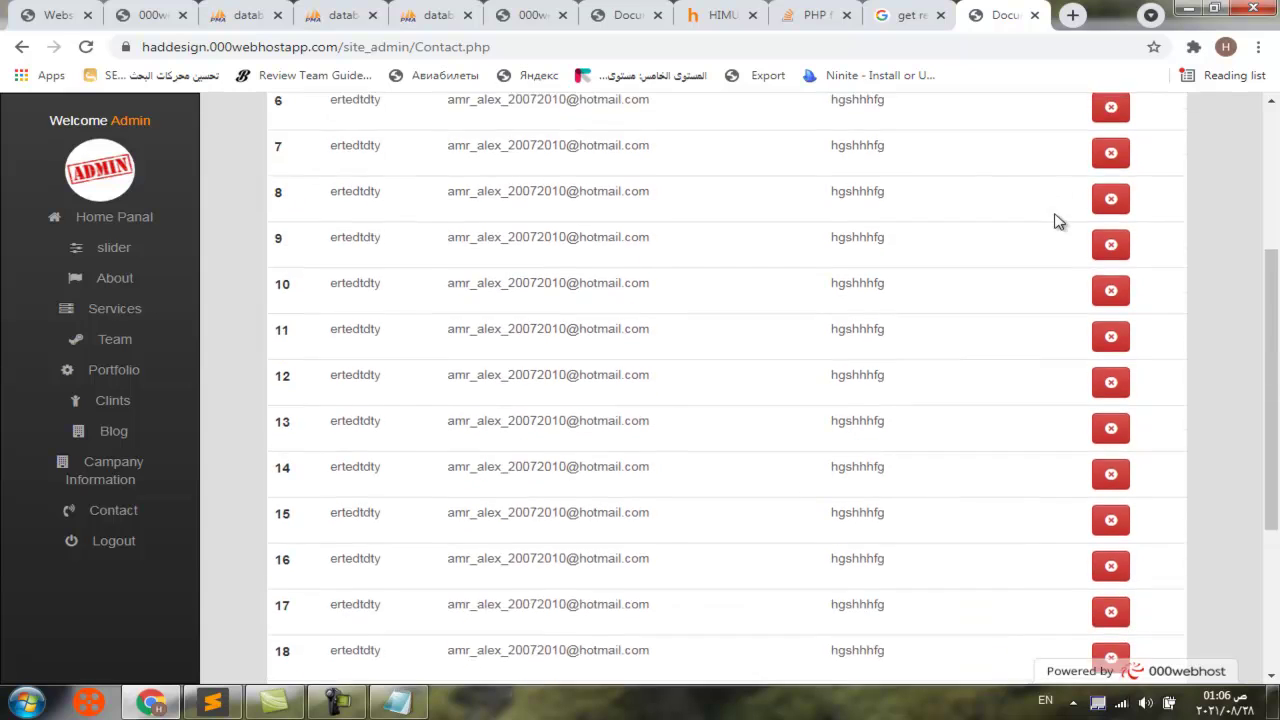
# Delete the top messages from the Contact list, confirming each deletion with YES
pyautogui.click(1110, 179)
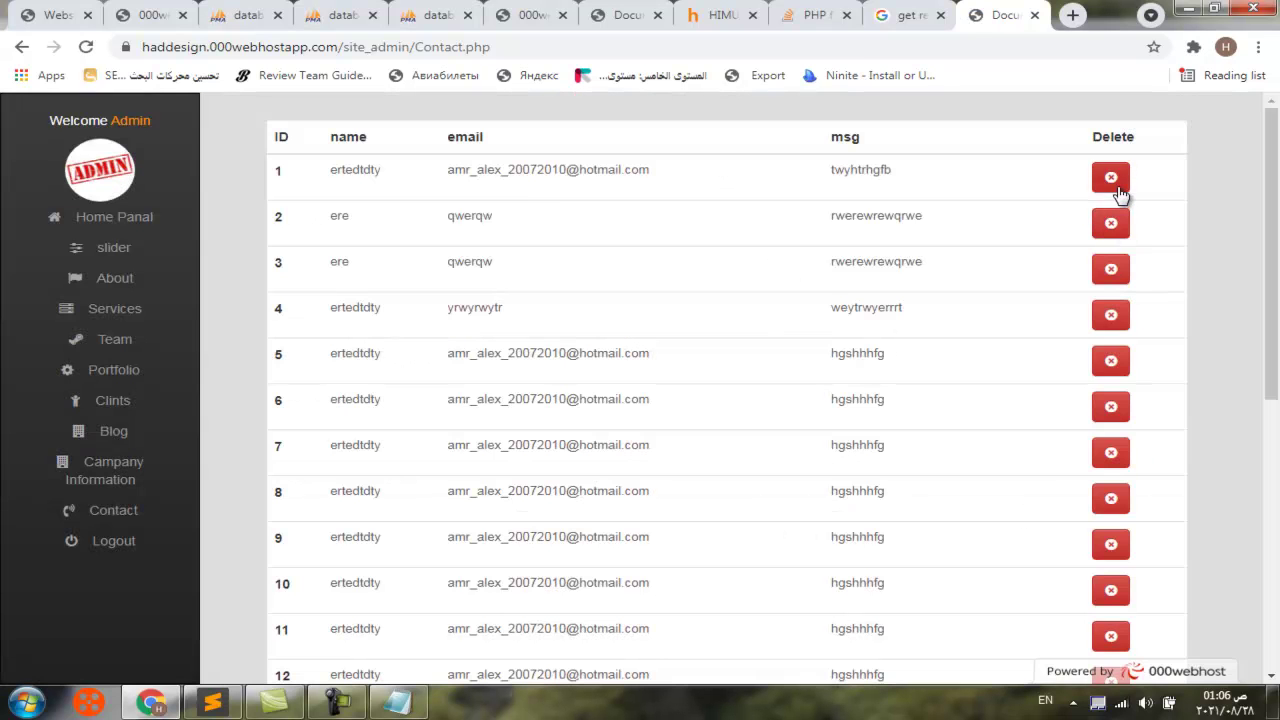
pyautogui.click(1112, 180)
pyautogui.click(903, 276)
pyautogui.click(1111, 222)
pyautogui.click(888, 272)
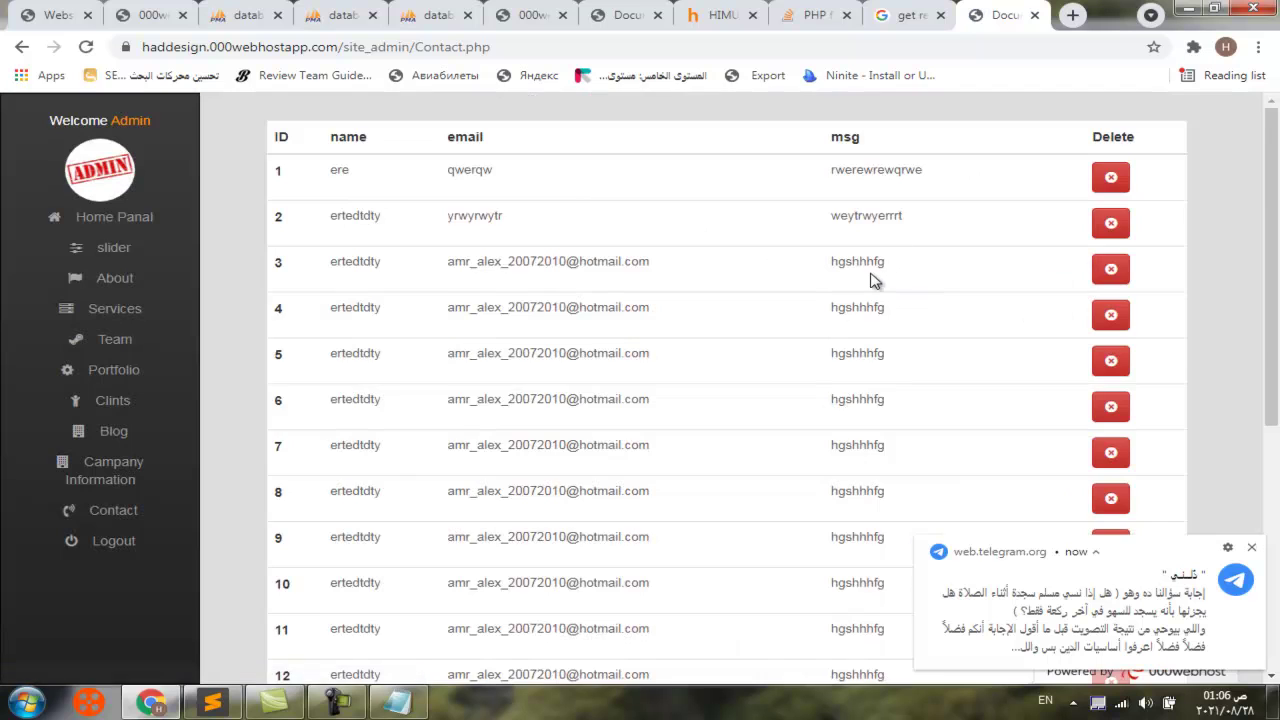
pyautogui.scroll(-5, 794, 337)
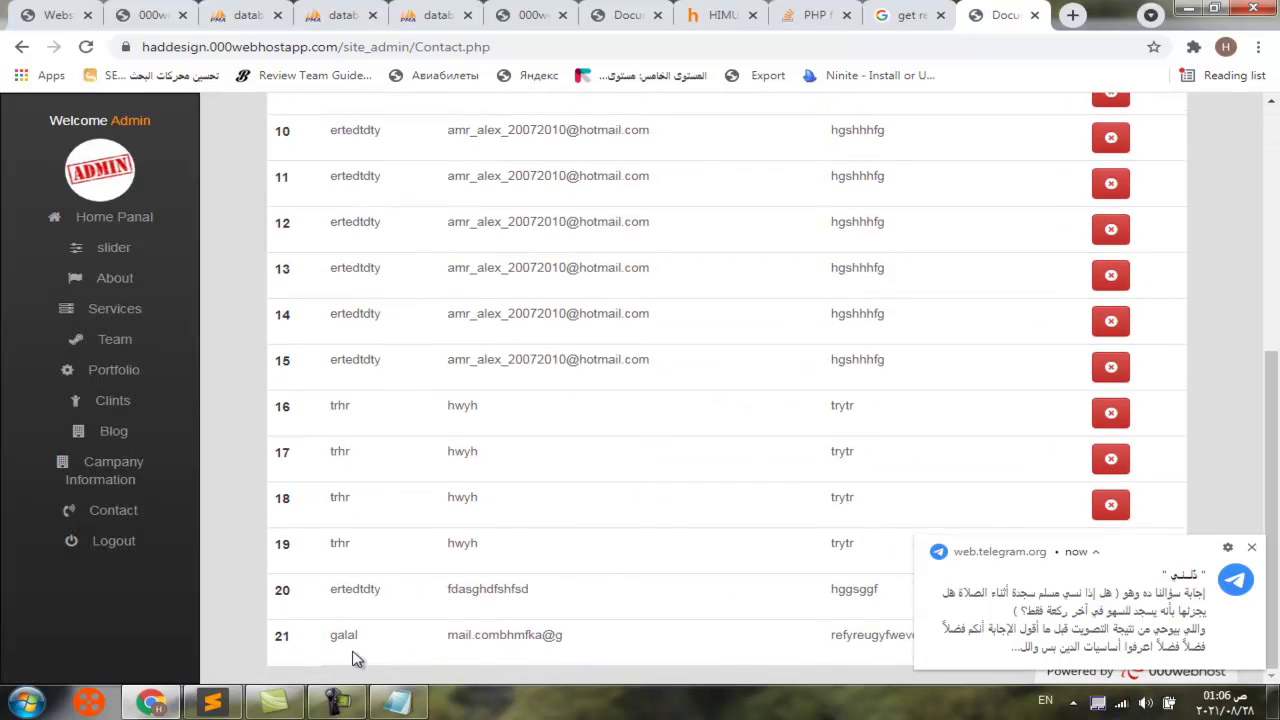
pyautogui.click(1251, 547)
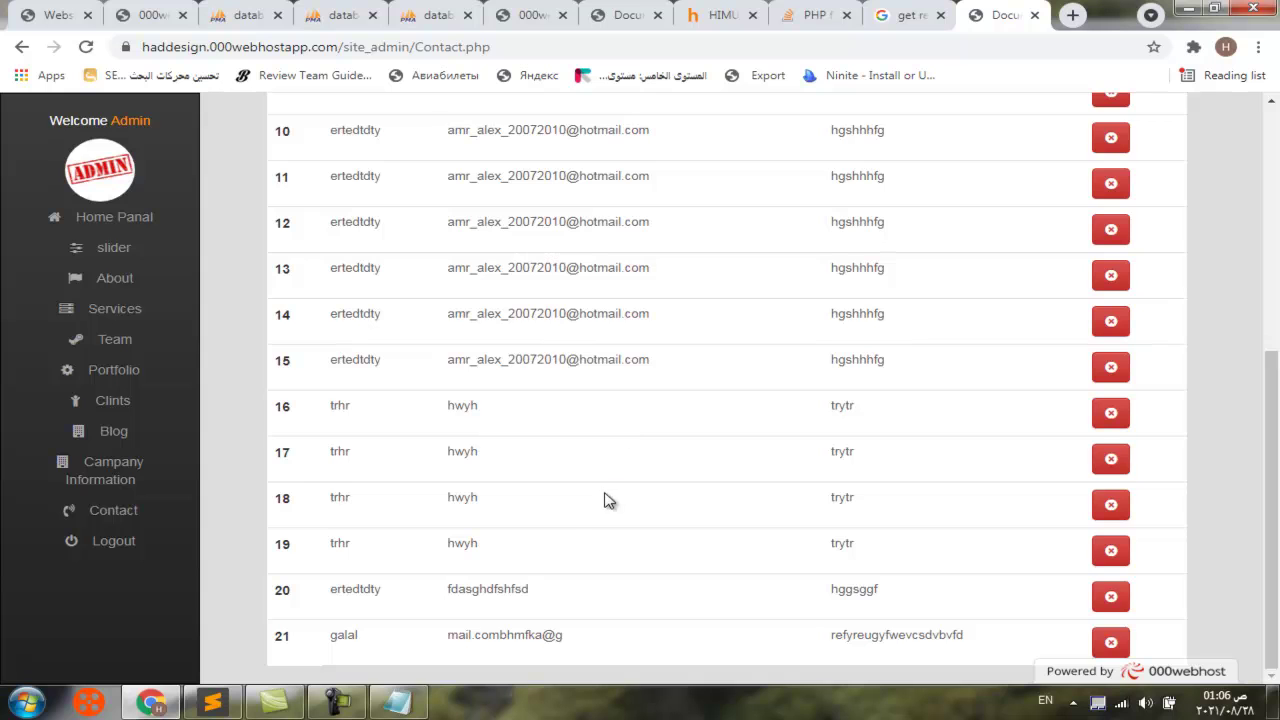
pyautogui.scroll(5, 606, 500)
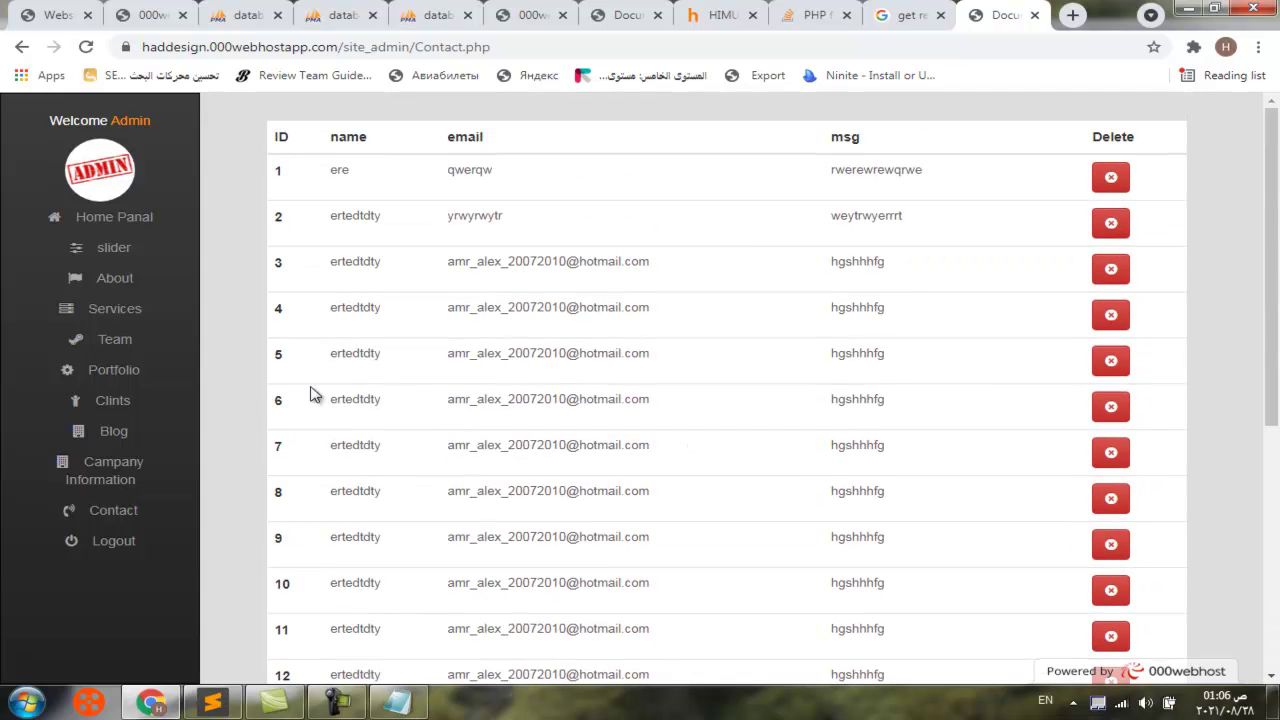
# Delete the second branch under Campany Information, then view the Portfolio and Clints pages
pyautogui.click(110, 468)
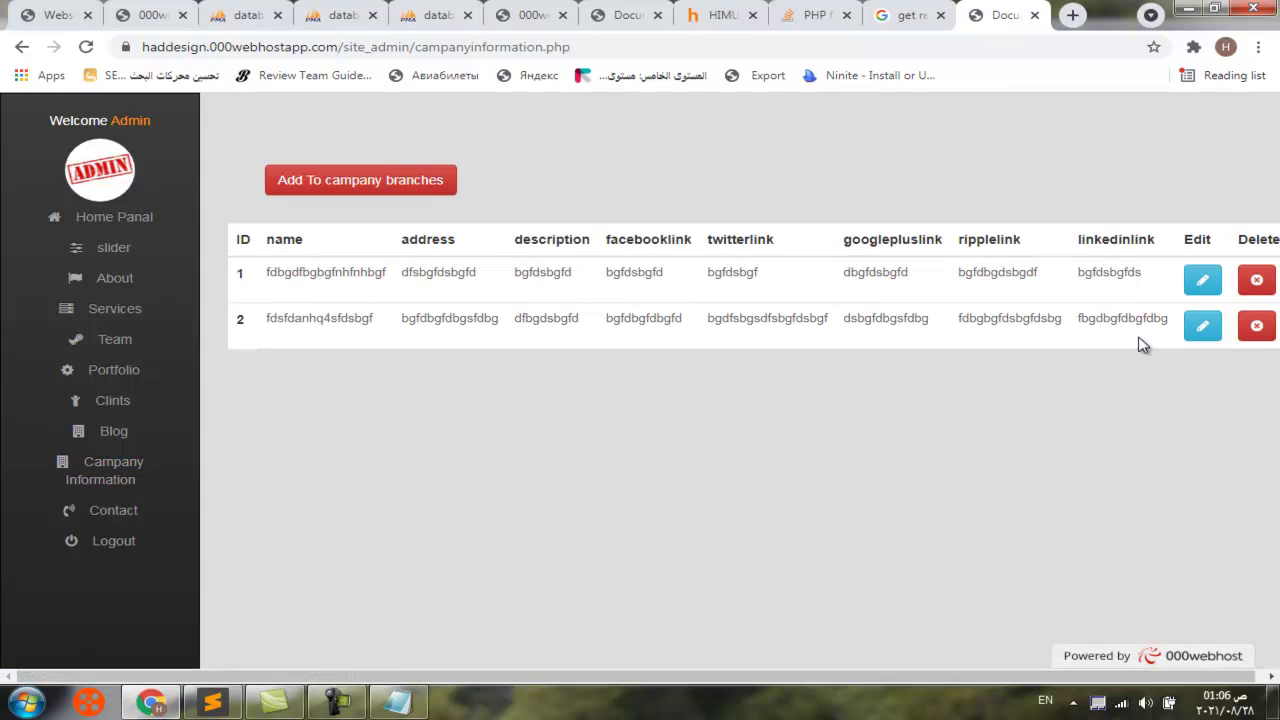
pyautogui.click(1257, 327)
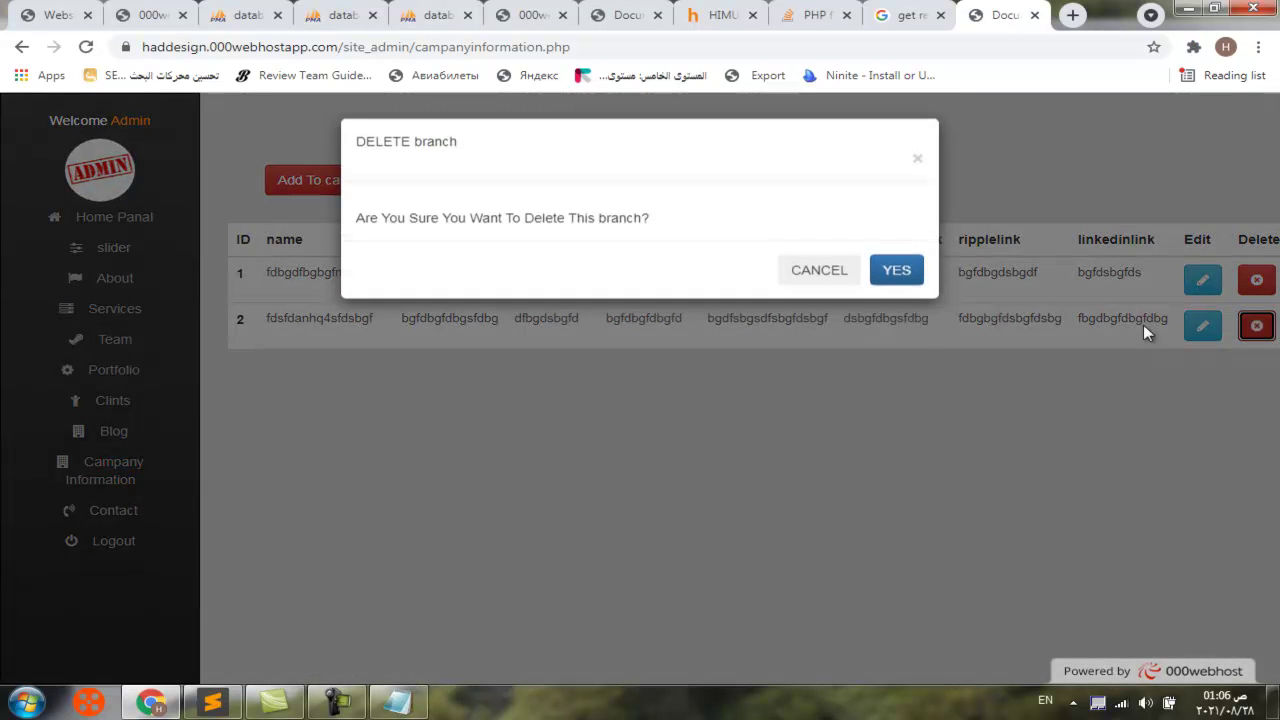
pyautogui.click(893, 276)
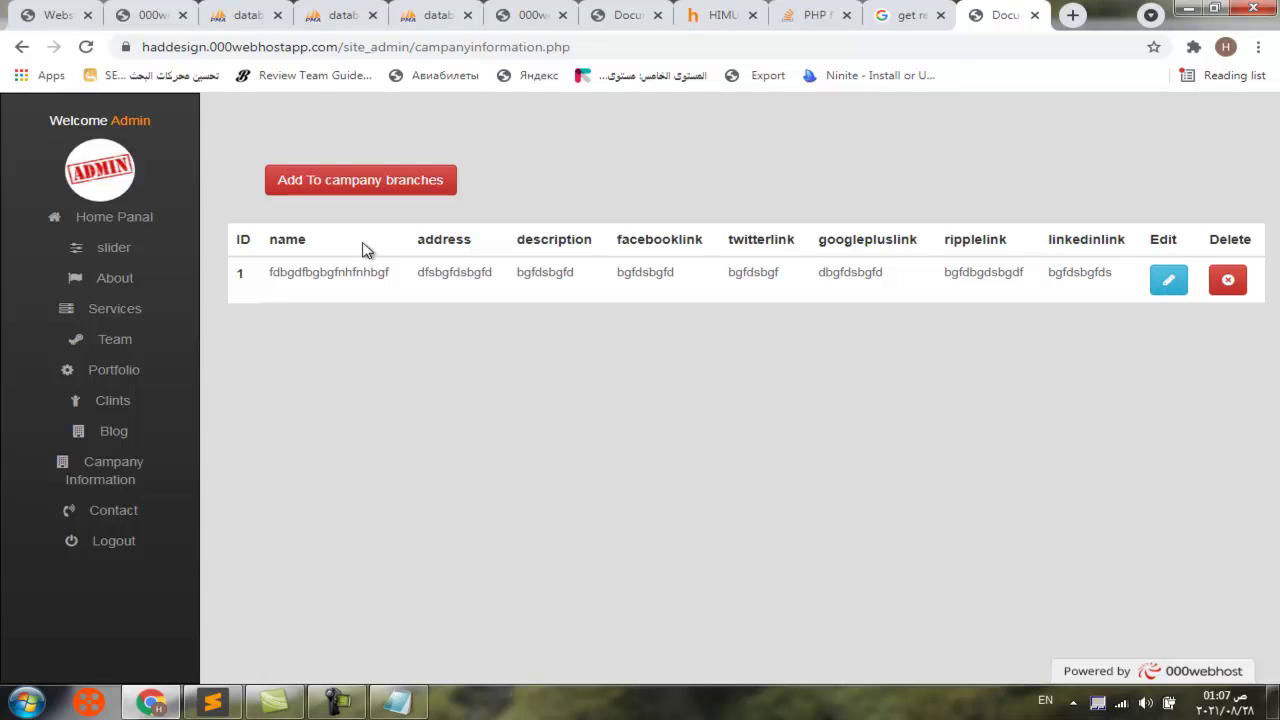
pyautogui.click(132, 372)
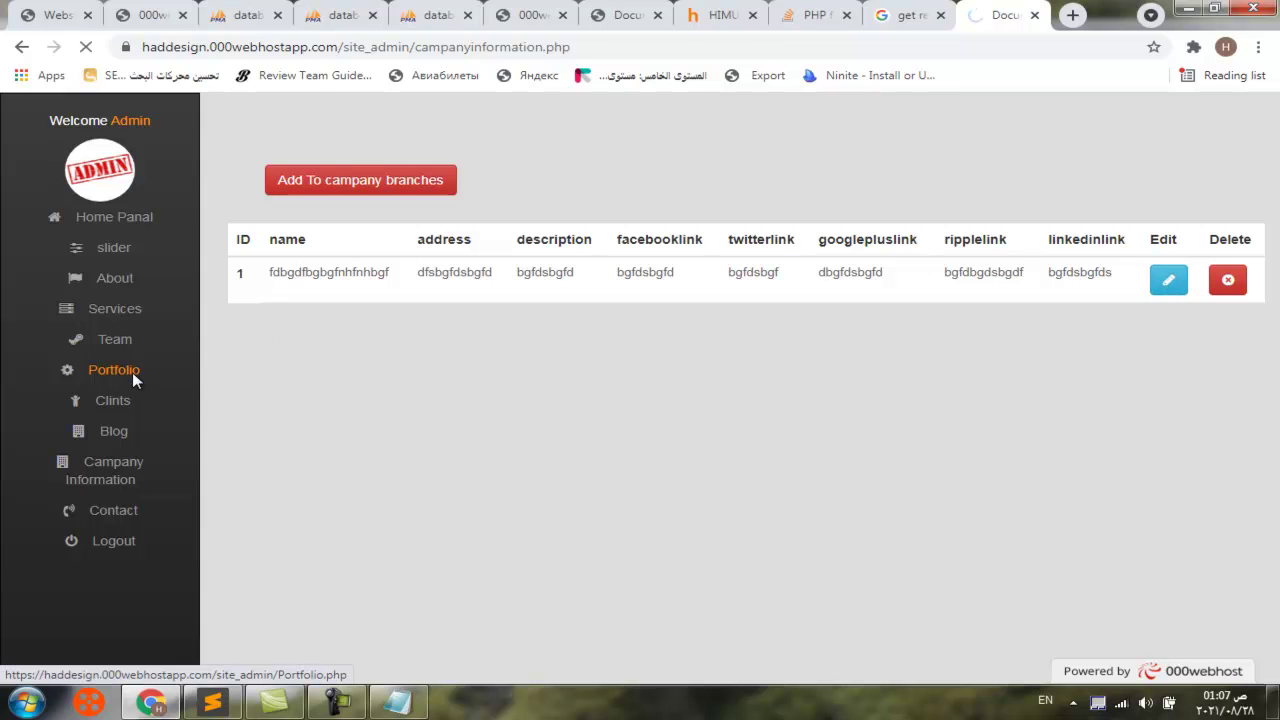
pyautogui.click(127, 401)
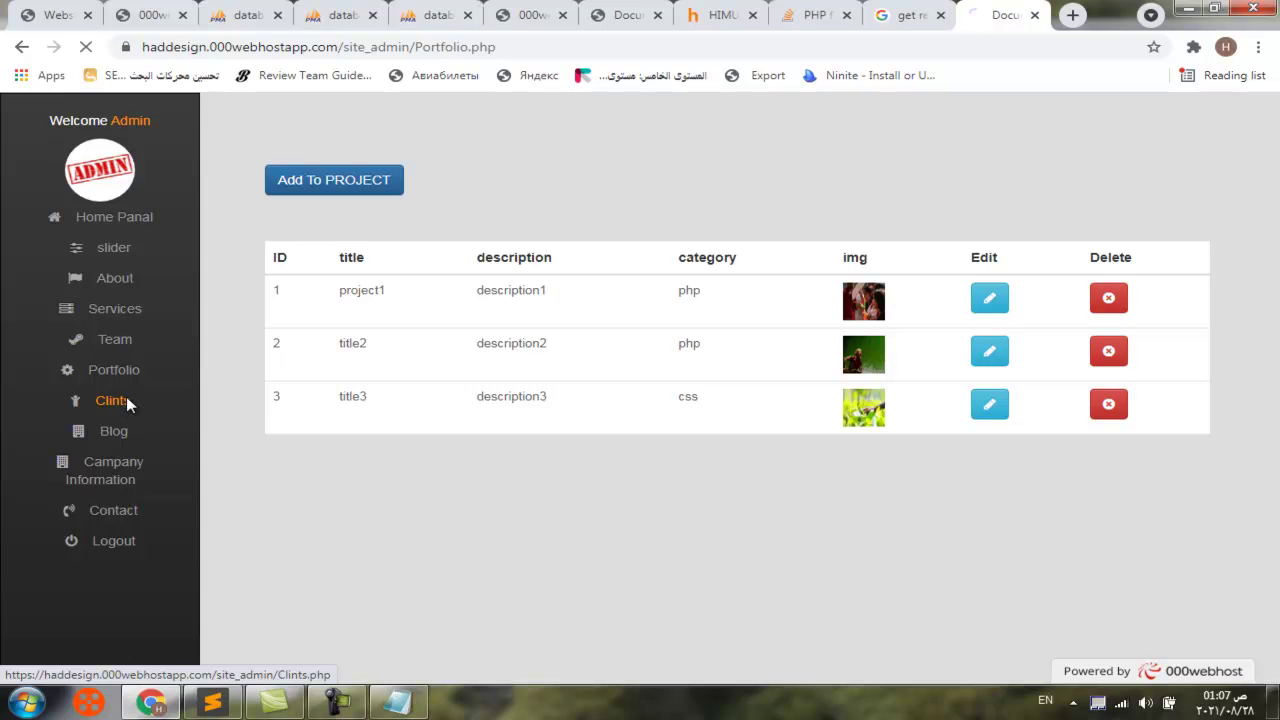
# Inspect the first Blog post's edit form without saving, then view the Team employee list
pyautogui.click(117, 433)
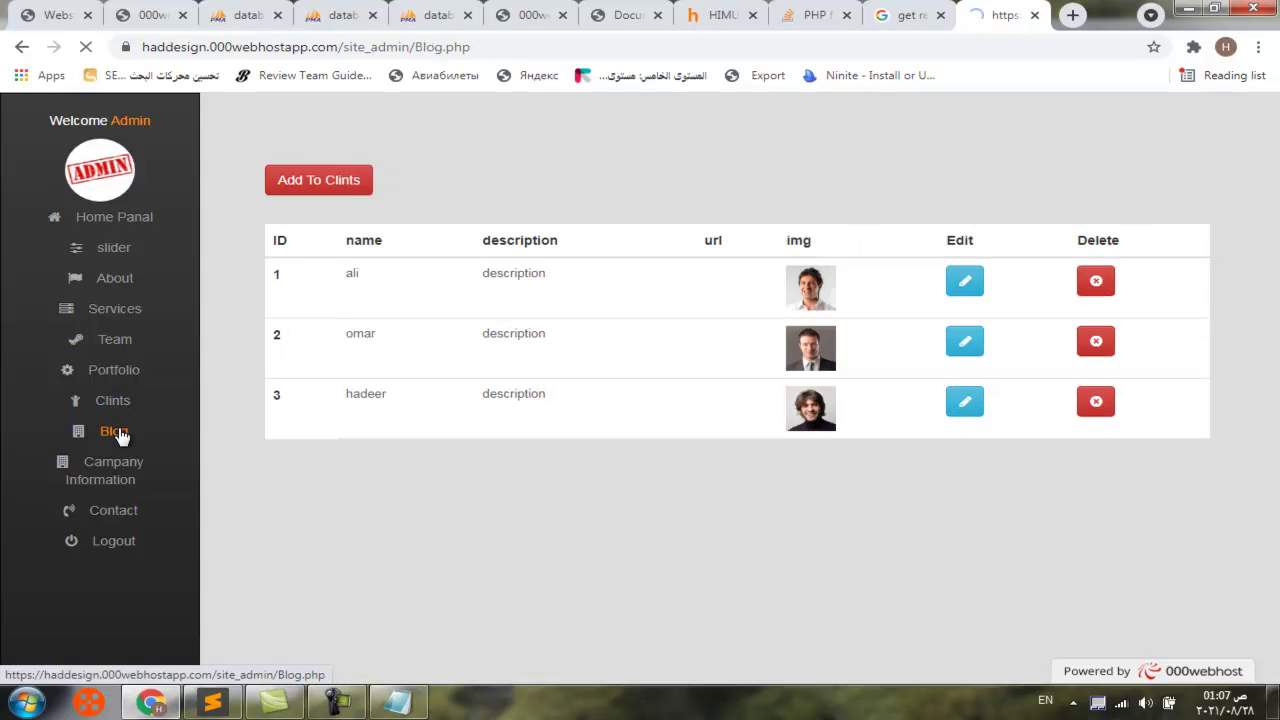
pyautogui.scroll(-1, 415, 422)
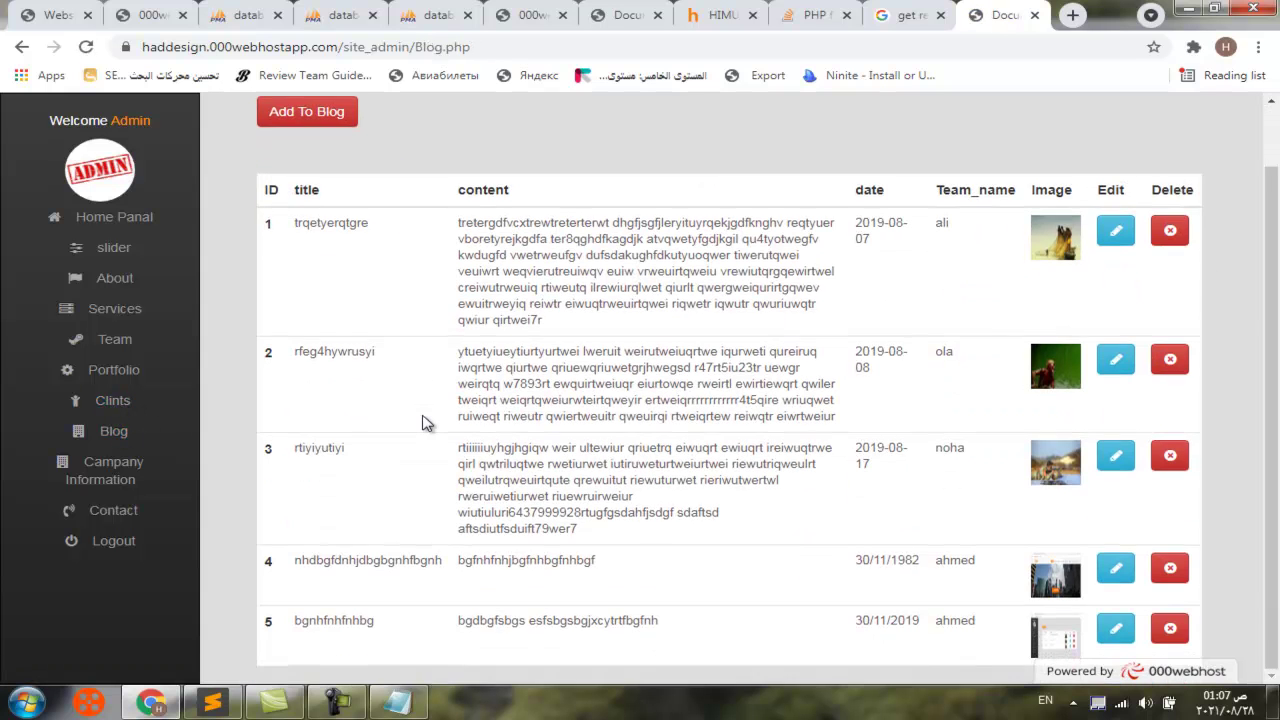
pyautogui.click(1122, 238)
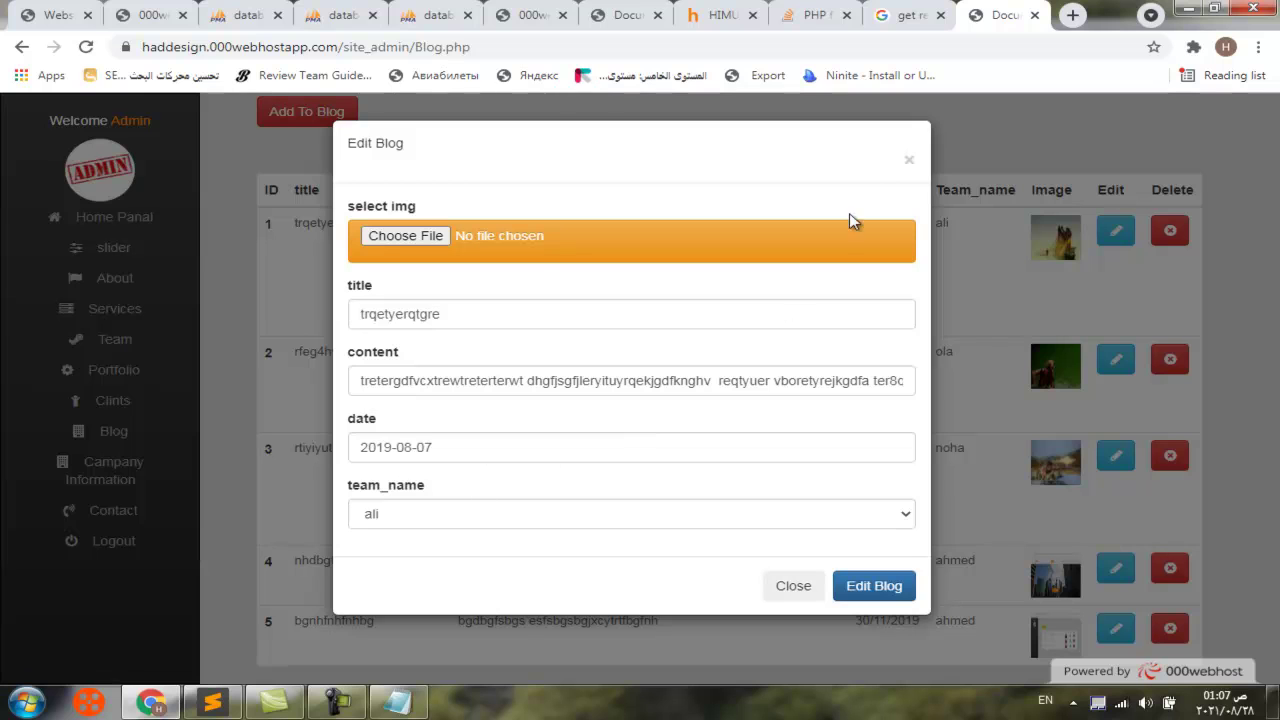
pyautogui.click(911, 165)
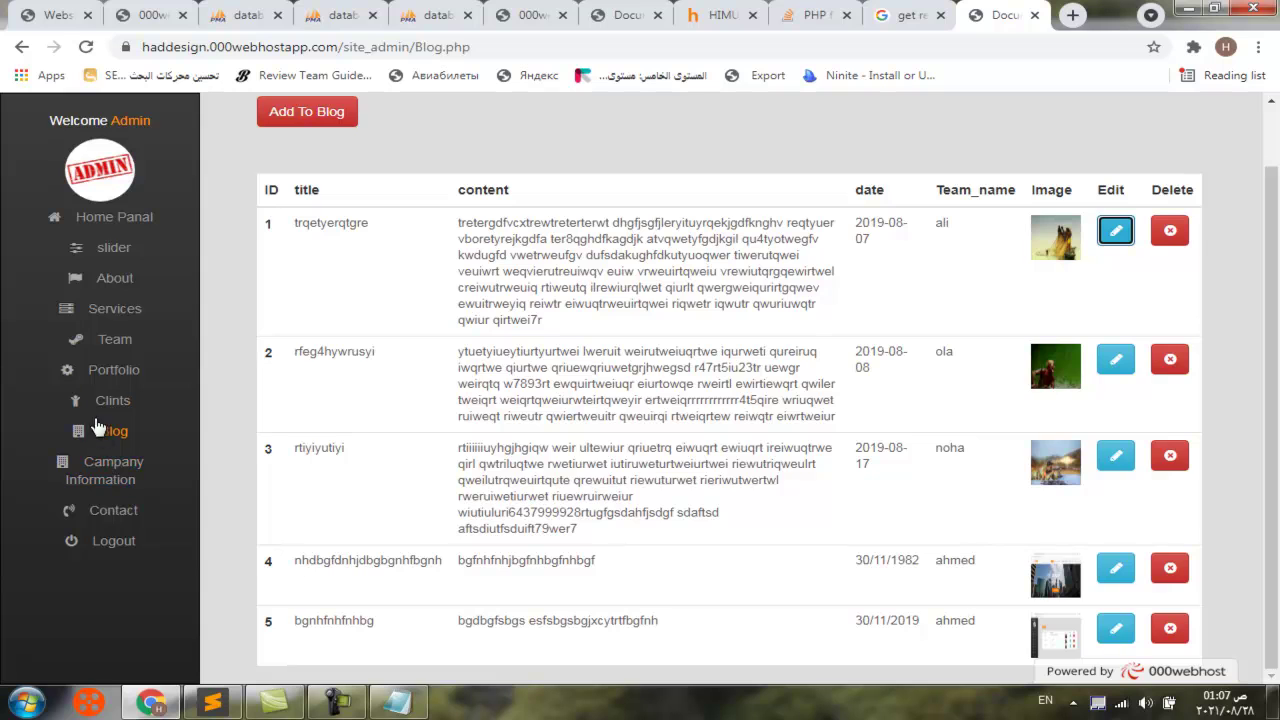
pyautogui.scroll(1, 100, 420)
pyautogui.click(115, 340)
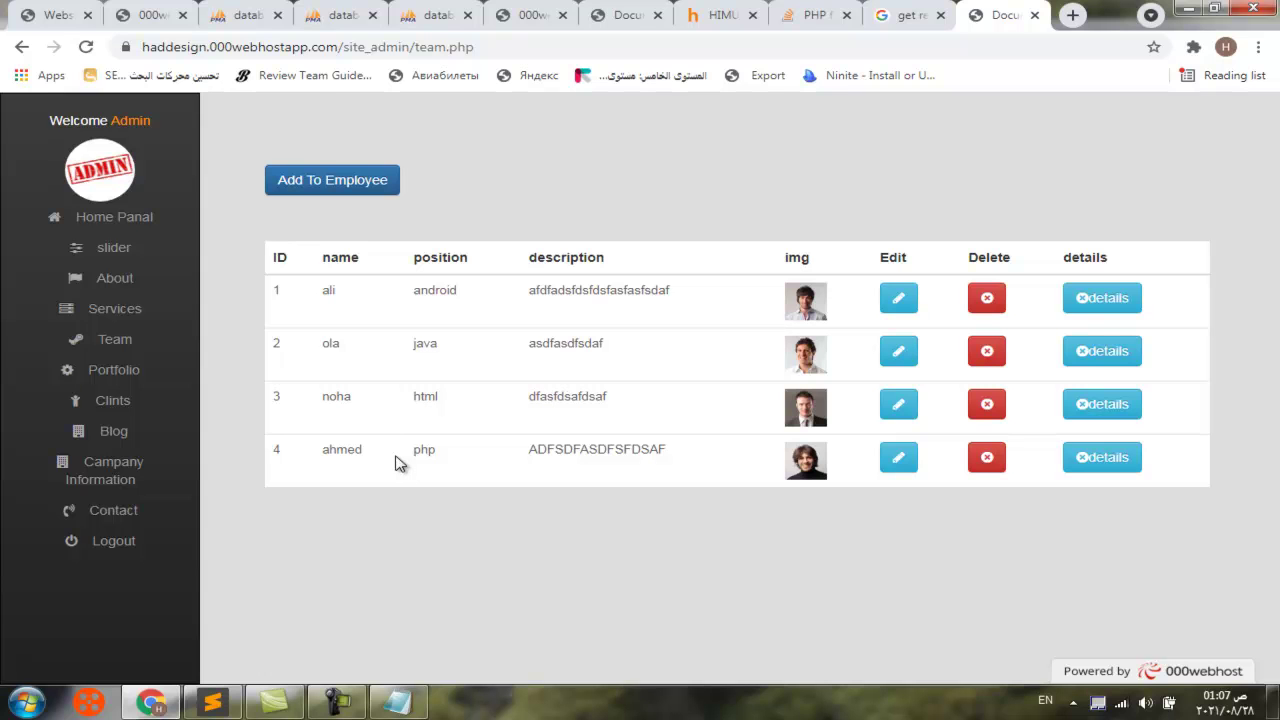
pyautogui.click(345, 695)
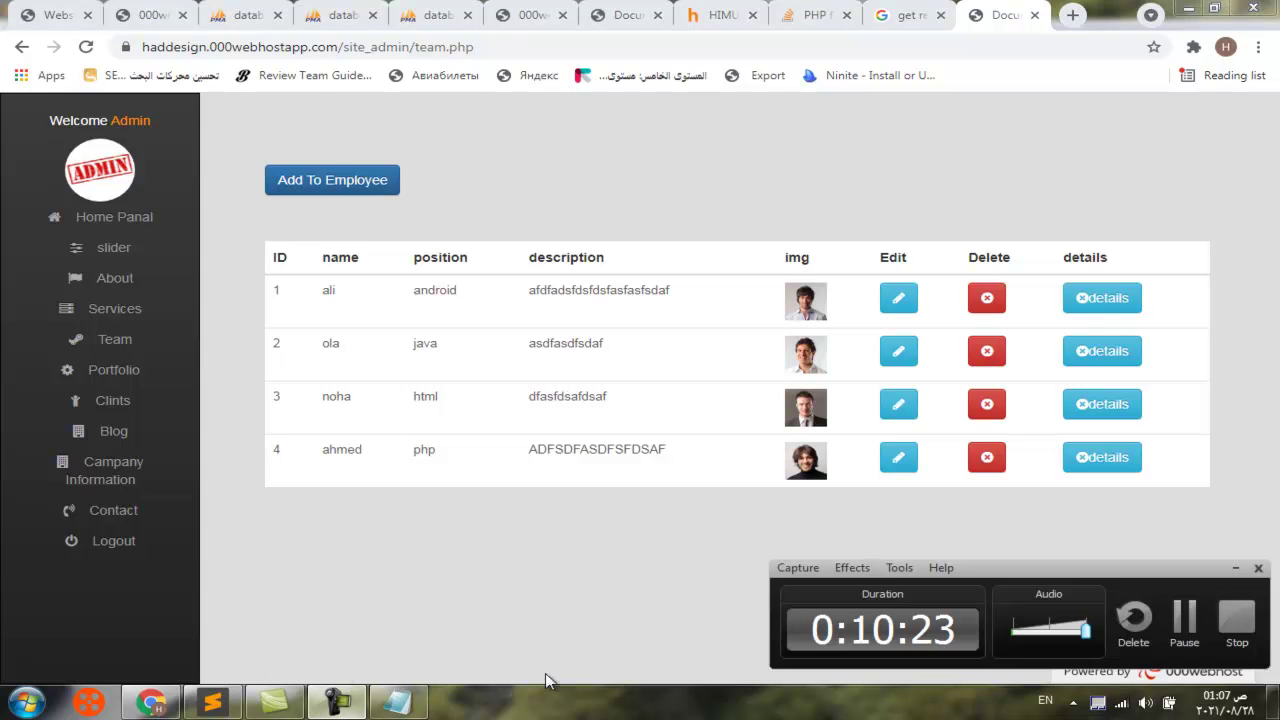